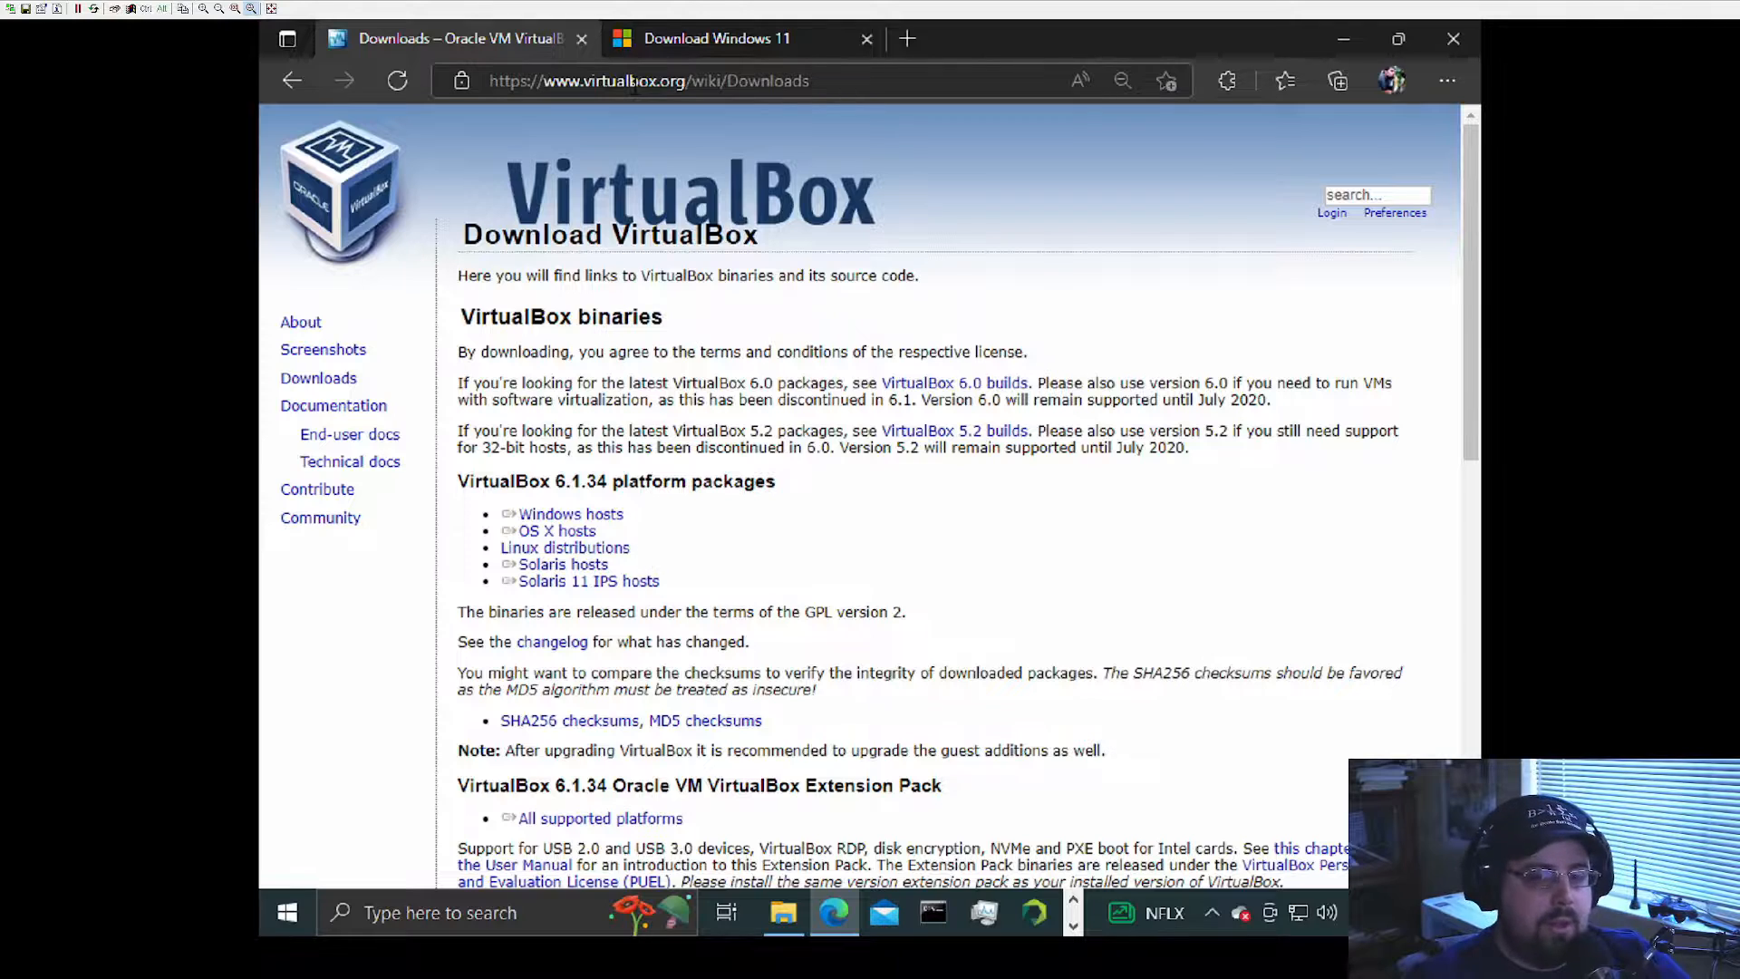
# Step: Review the Windows 11 download page from the Installation Assistant down to the Disk Image (ISO) option
pyautogui.click(710, 39)
pyautogui.scroll(10, 843, 275)
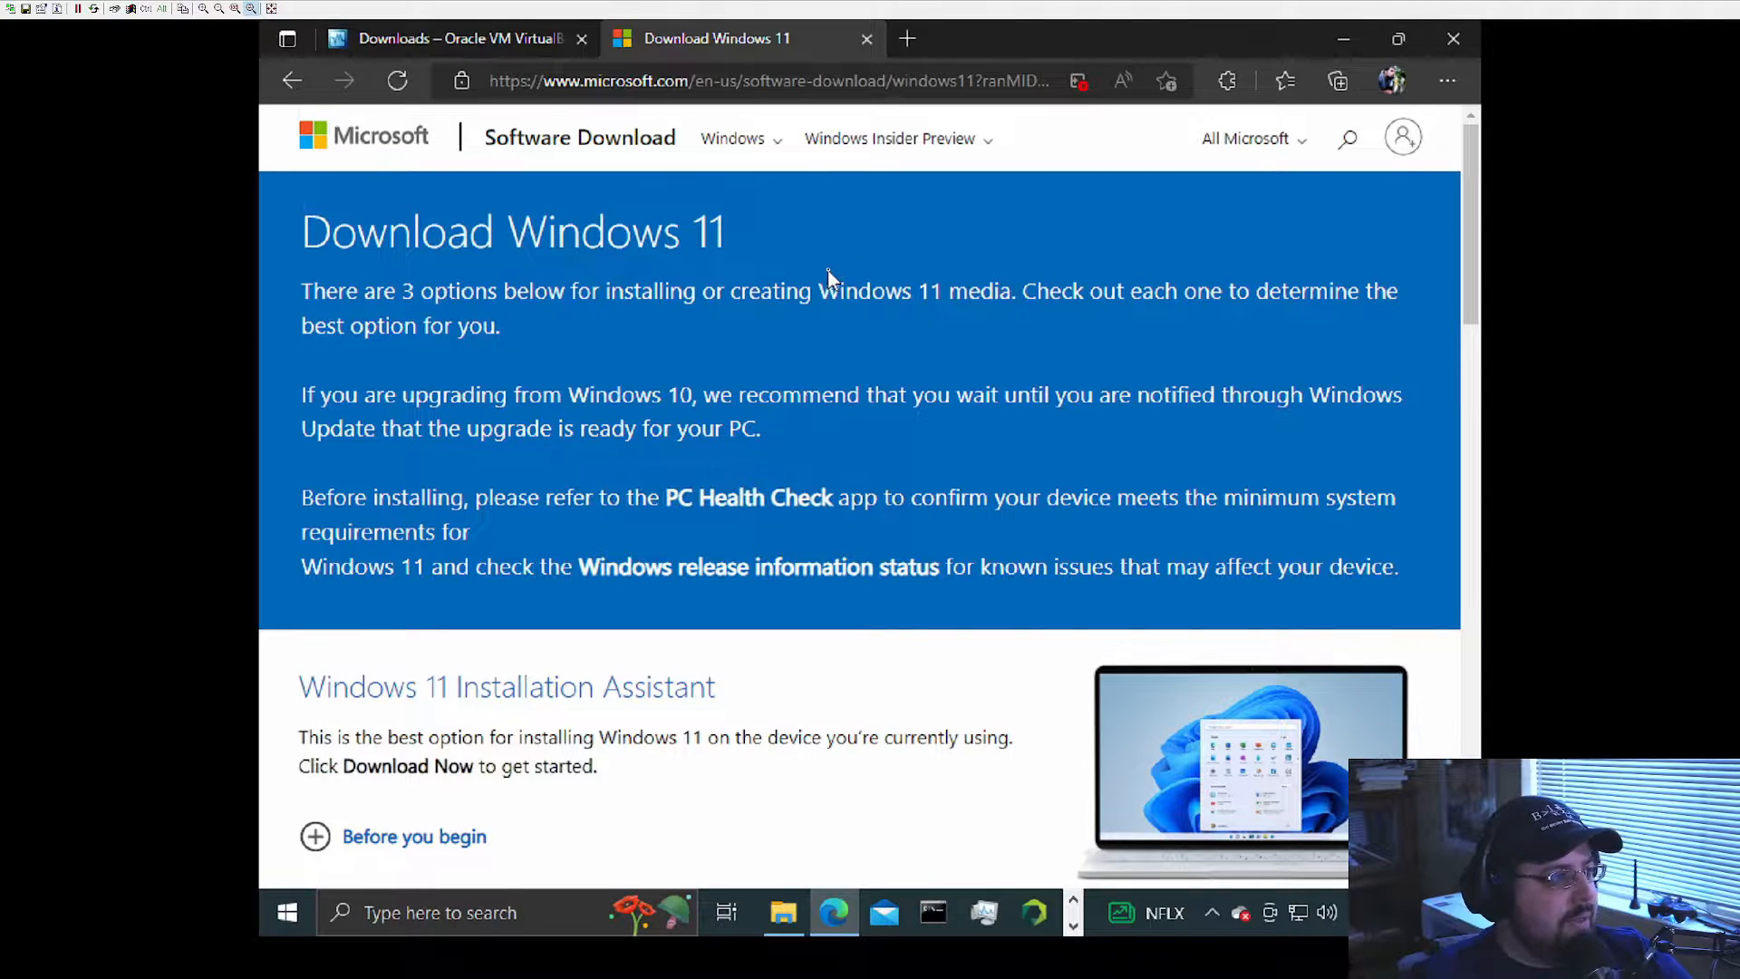
pyautogui.scroll(-7, 787, 260)
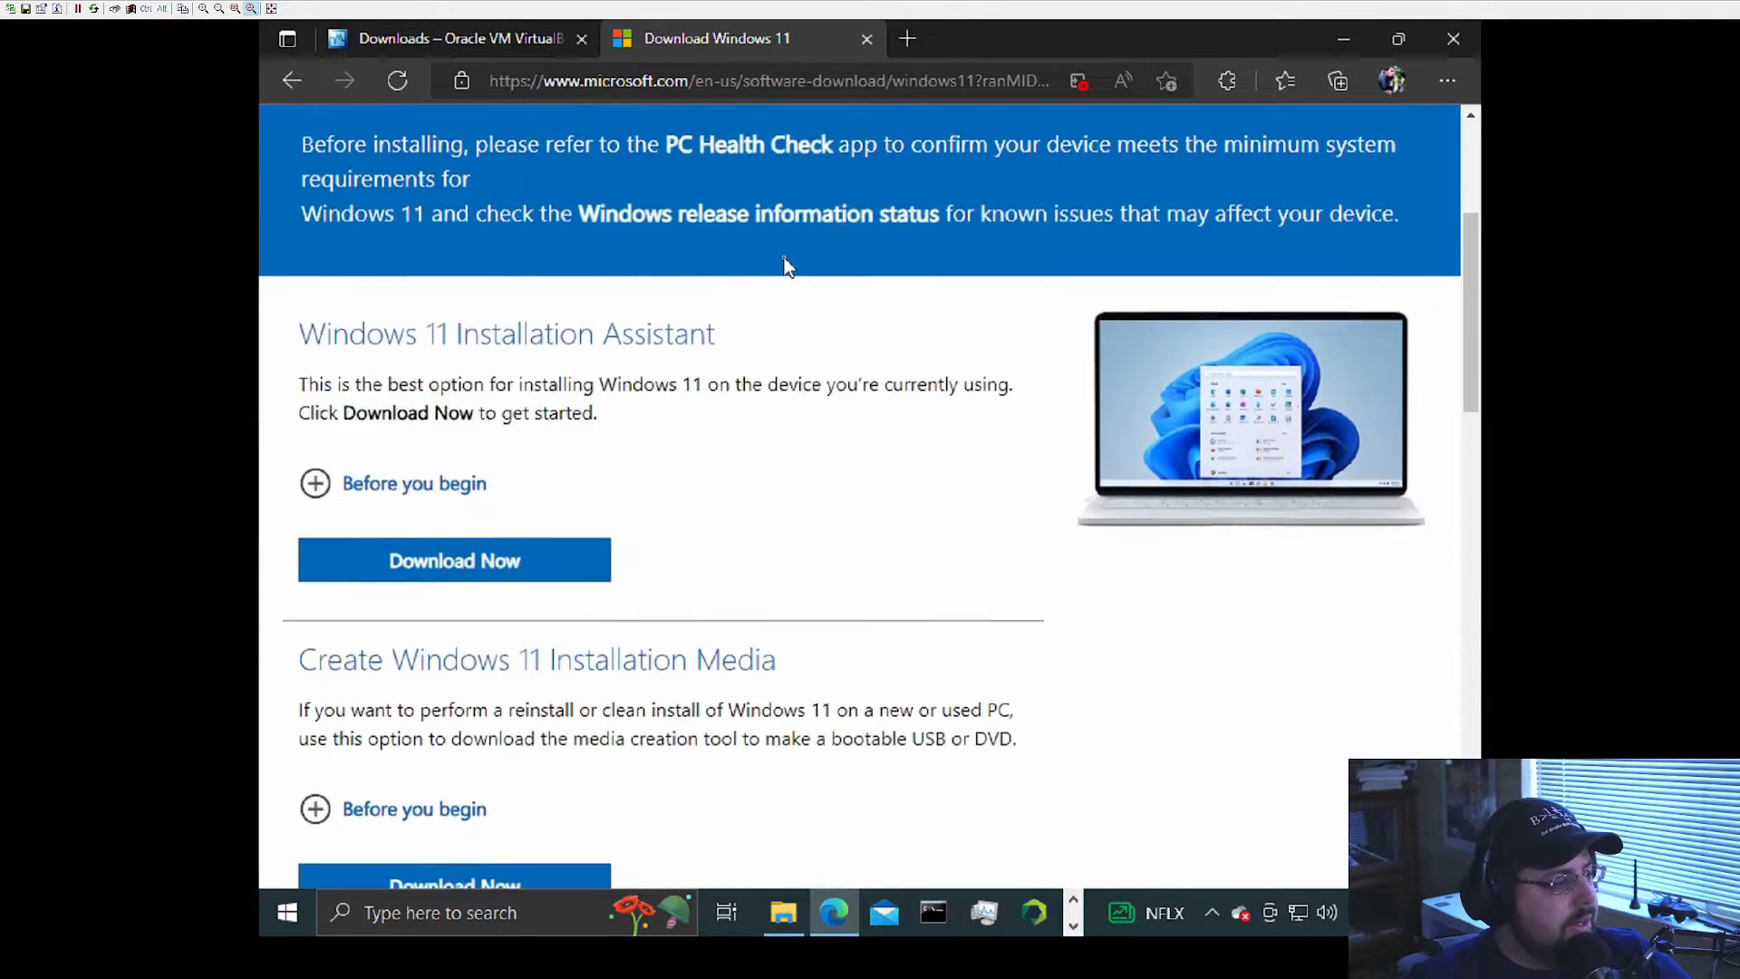
pyautogui.scroll(-2, 654, 498)
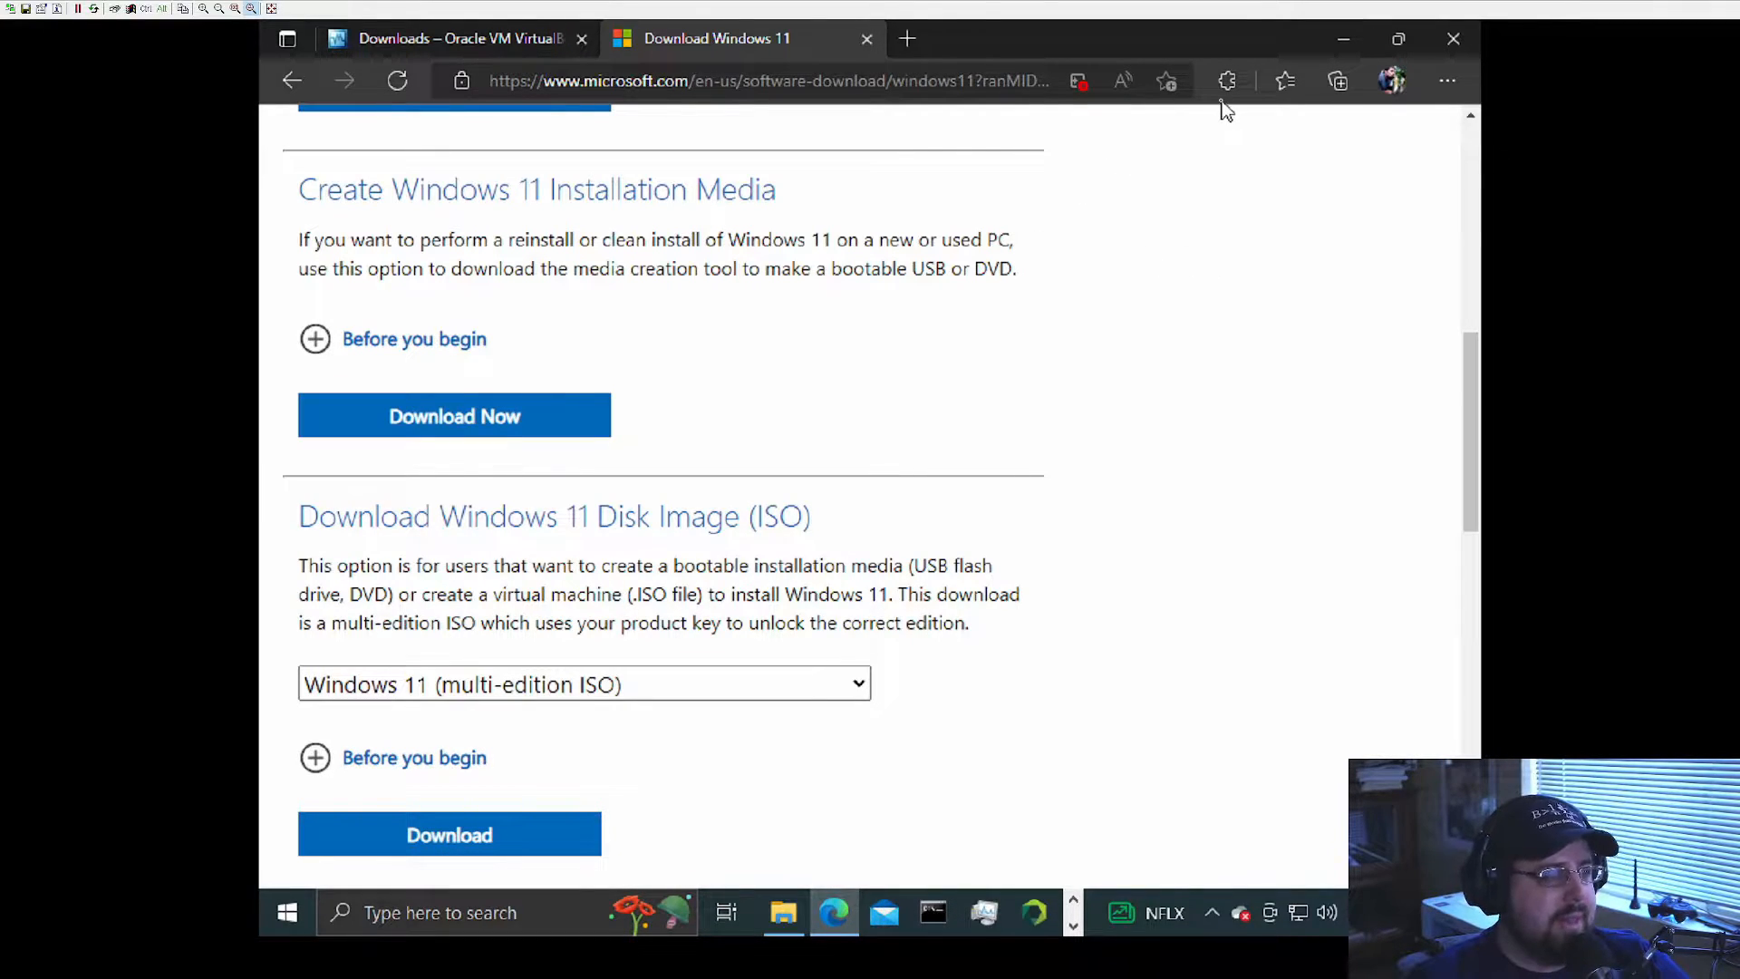
# Step: Switch to Oracle VM VirtualBox and start a new virtual machine named TheTechPirateTest
pyautogui.click(1343, 39)
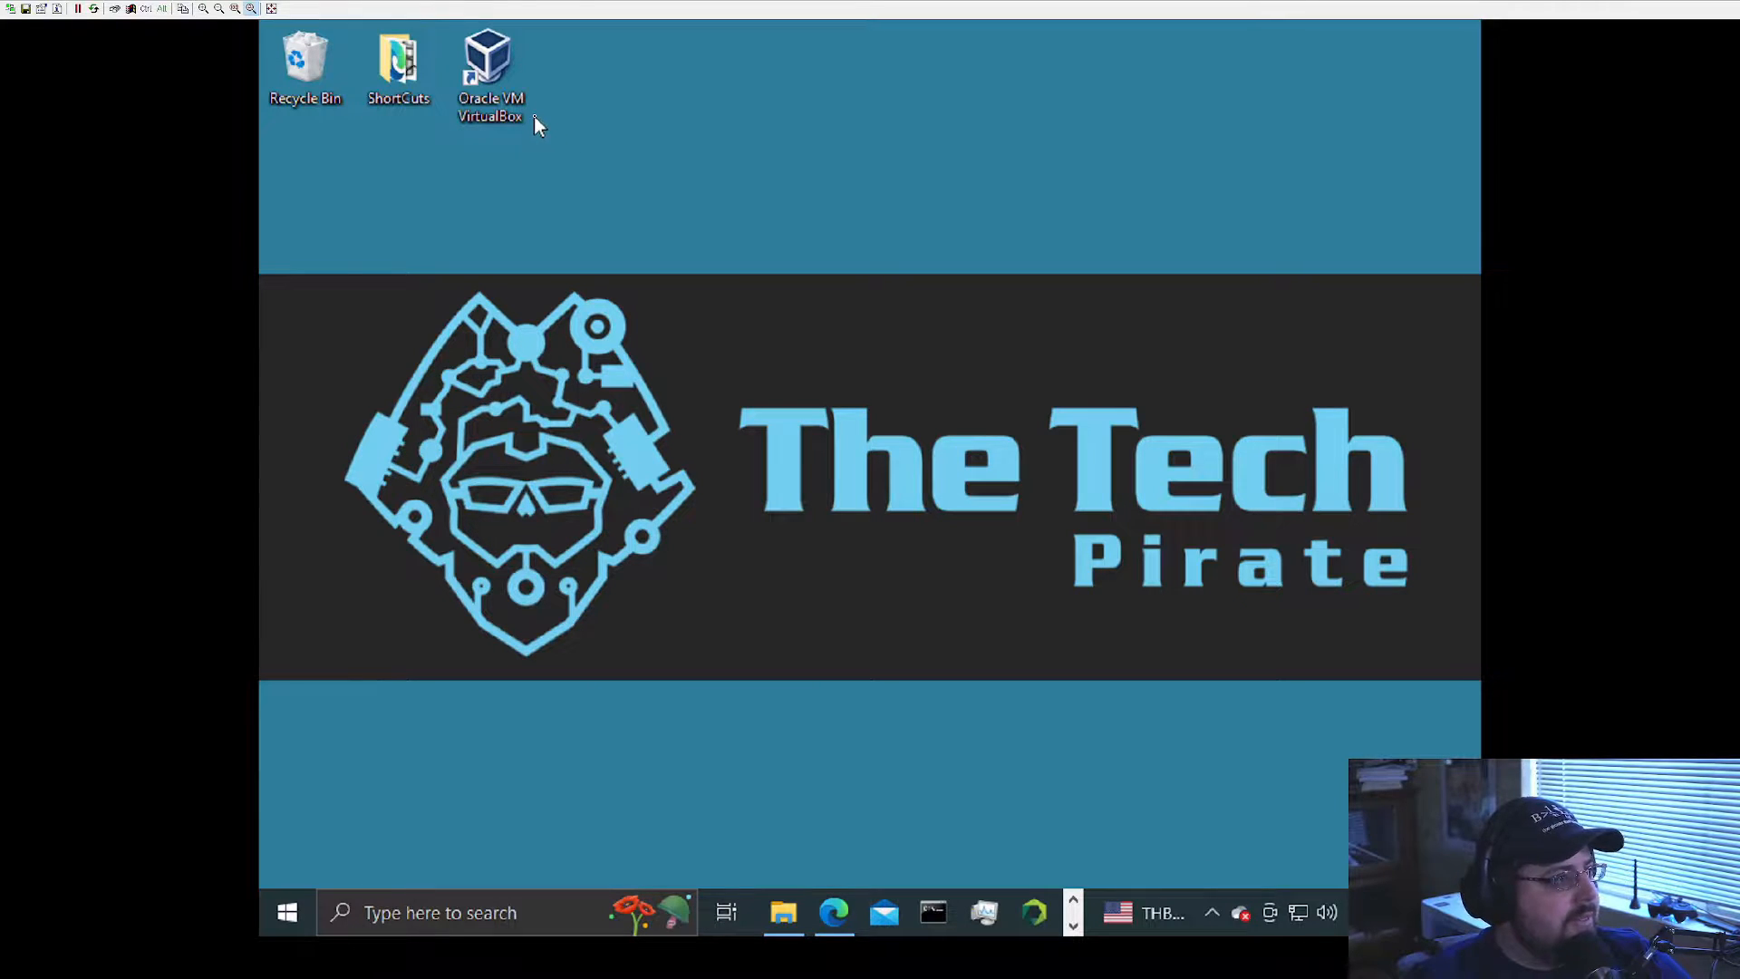
pyautogui.doubleClick(498, 80)
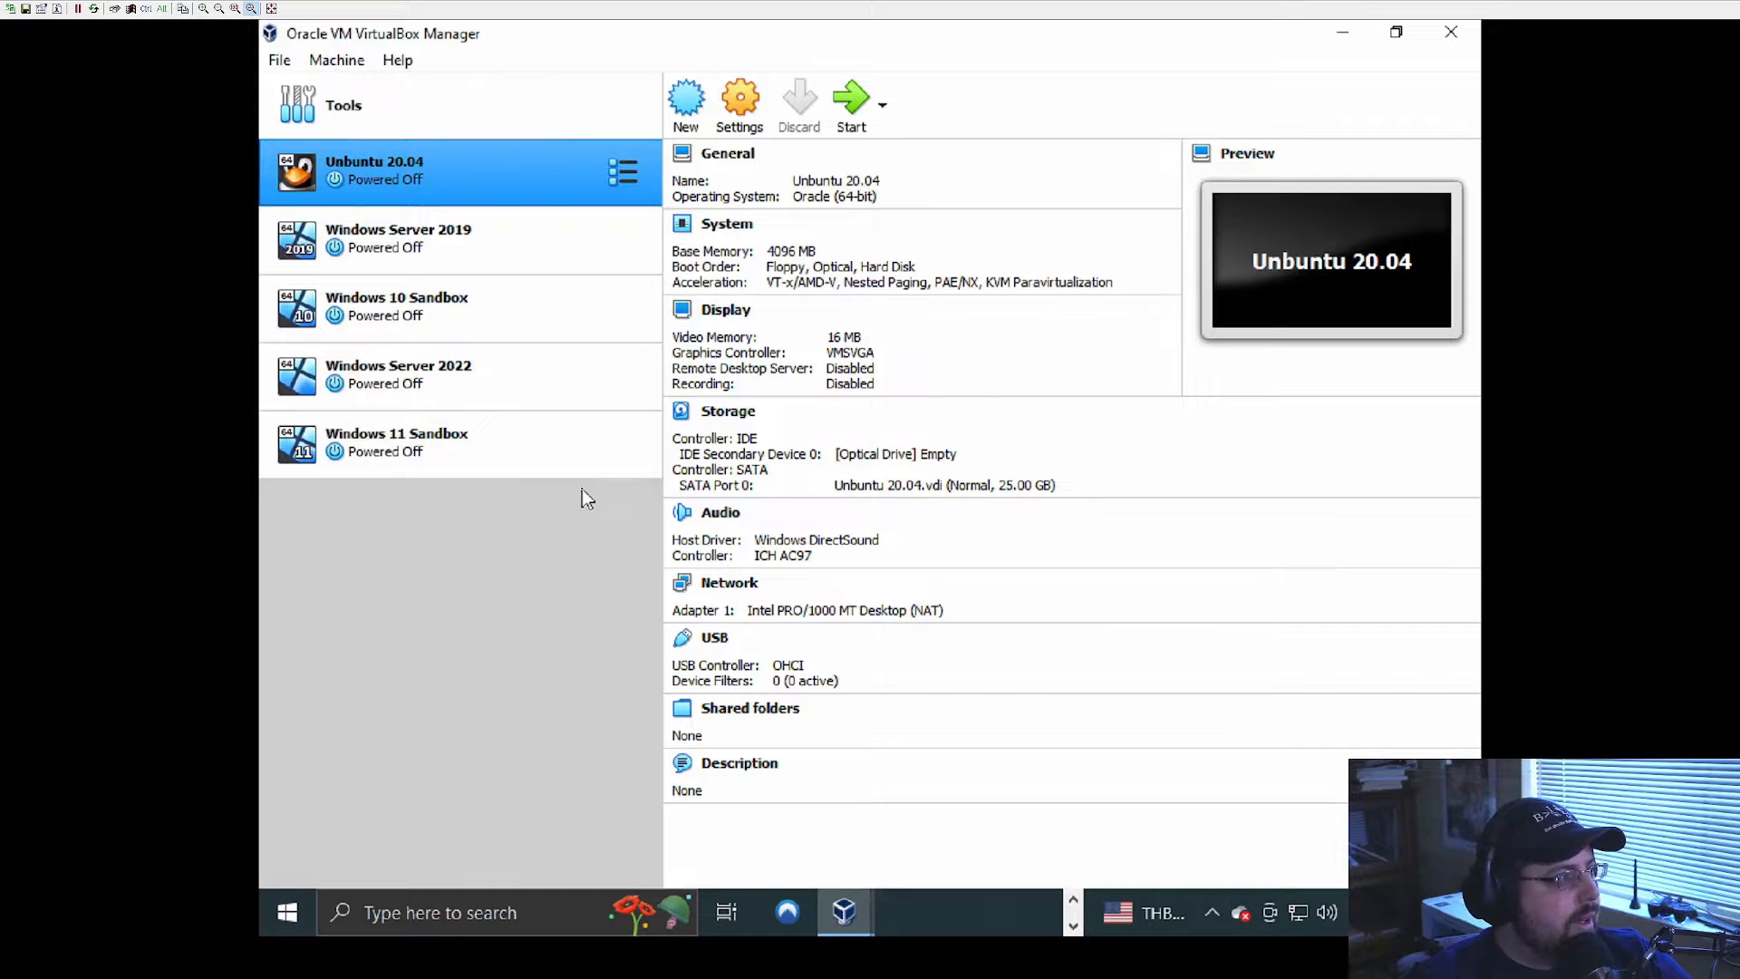
pyautogui.click(685, 101)
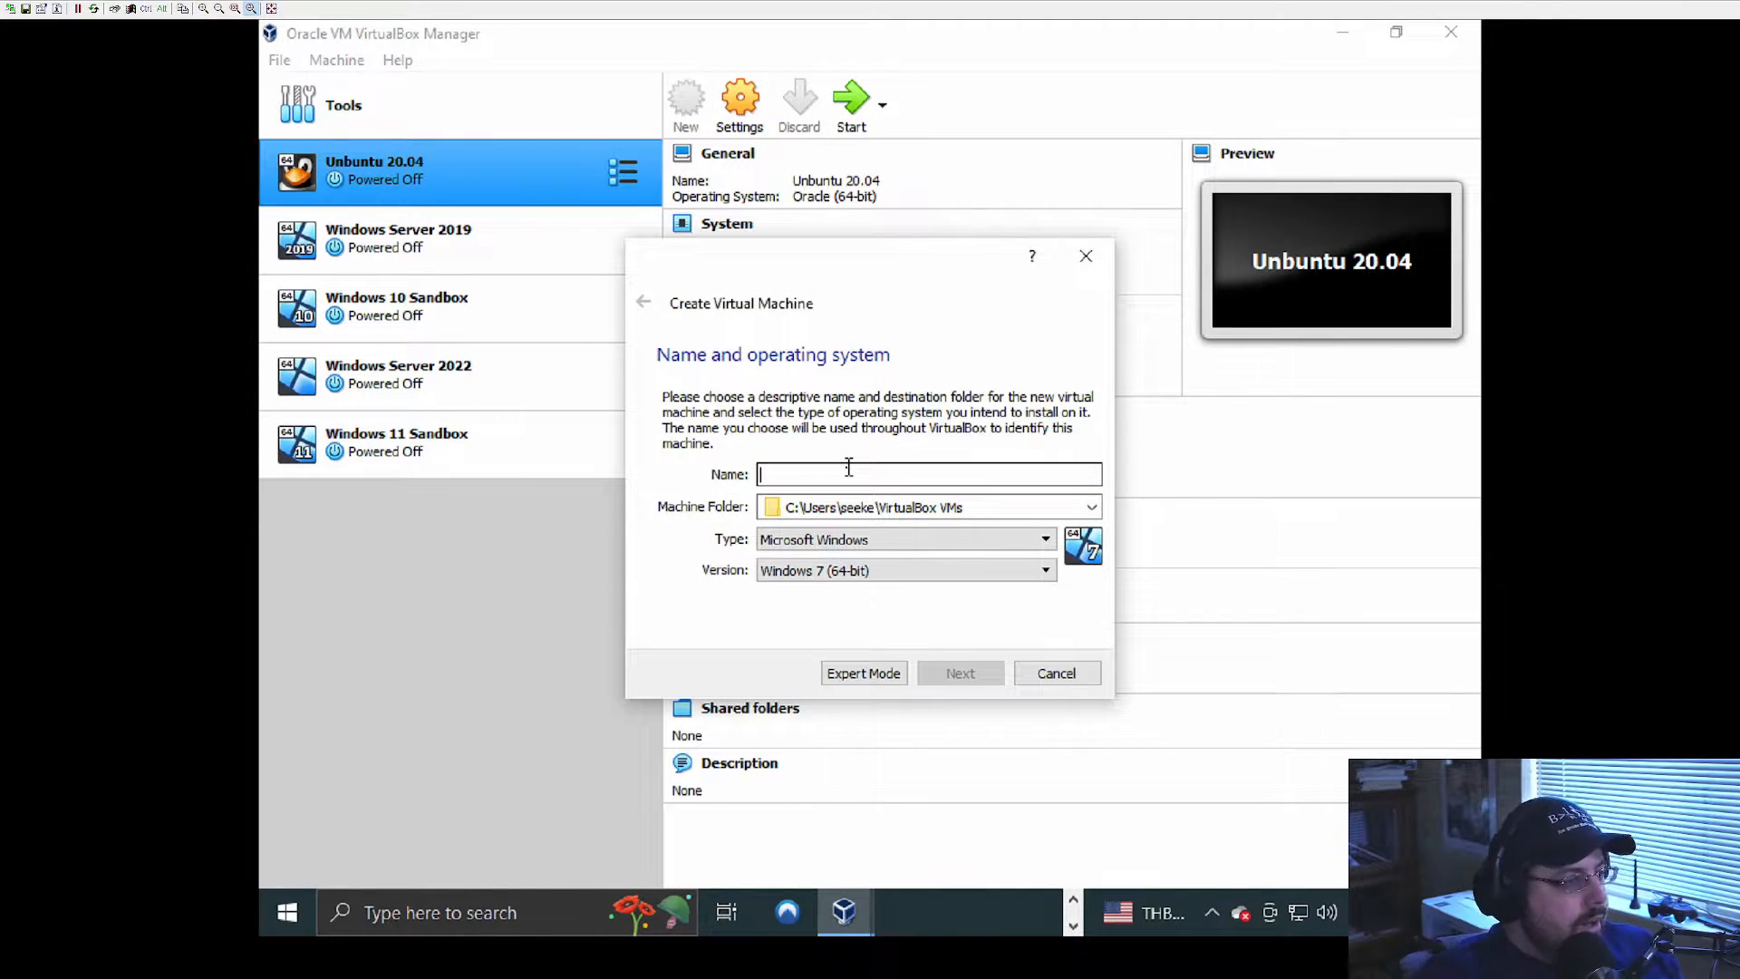
pyautogui.write('TheTechPirateTest')
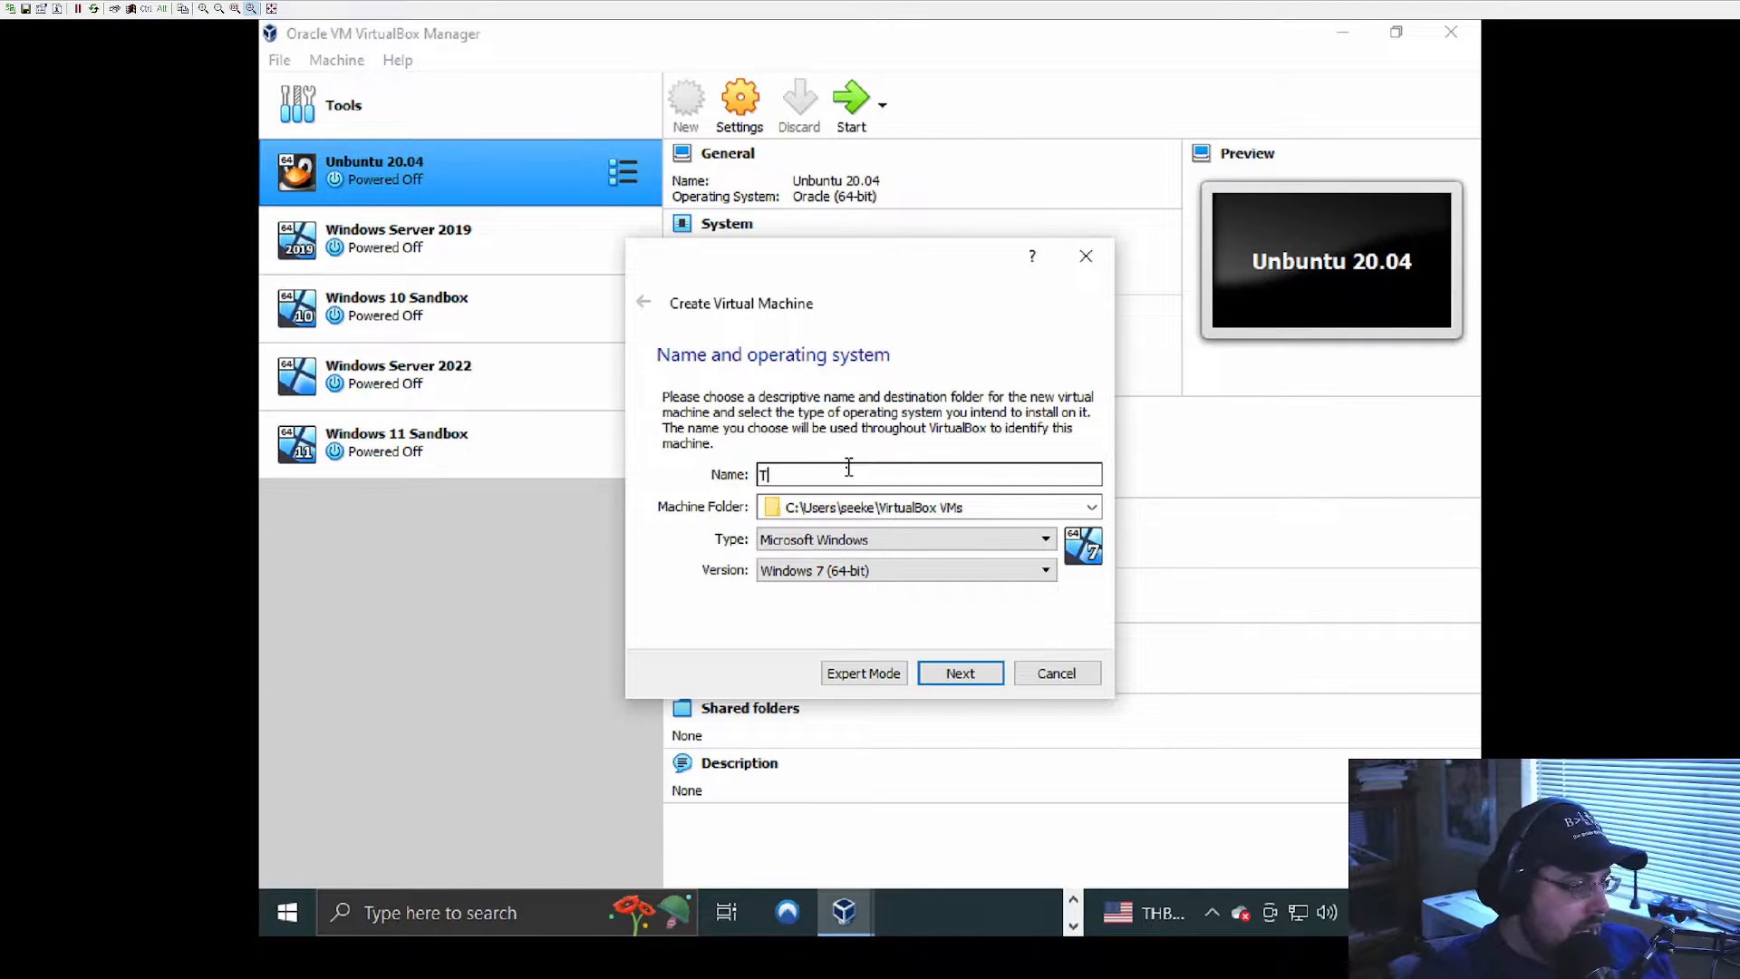
# Step: Browse for another machine folder and go to VM\VMStorage on the RetDrive (R:) drive
pyautogui.click(1091, 508)
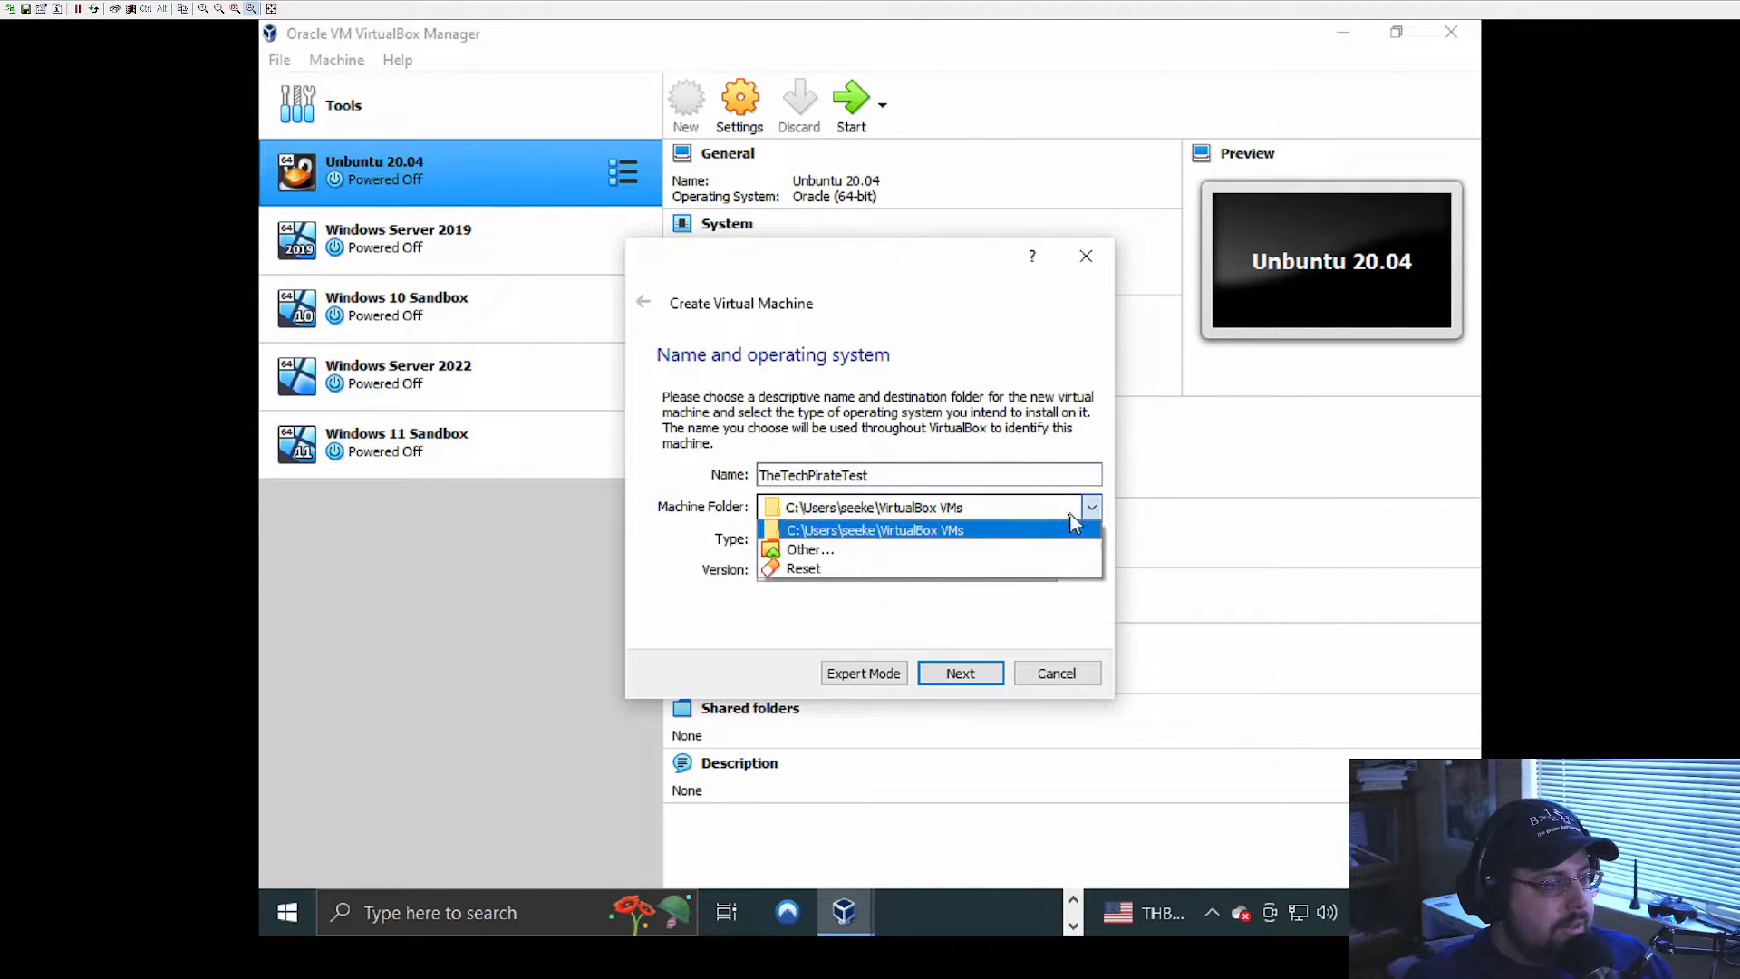
pyautogui.click(841, 551)
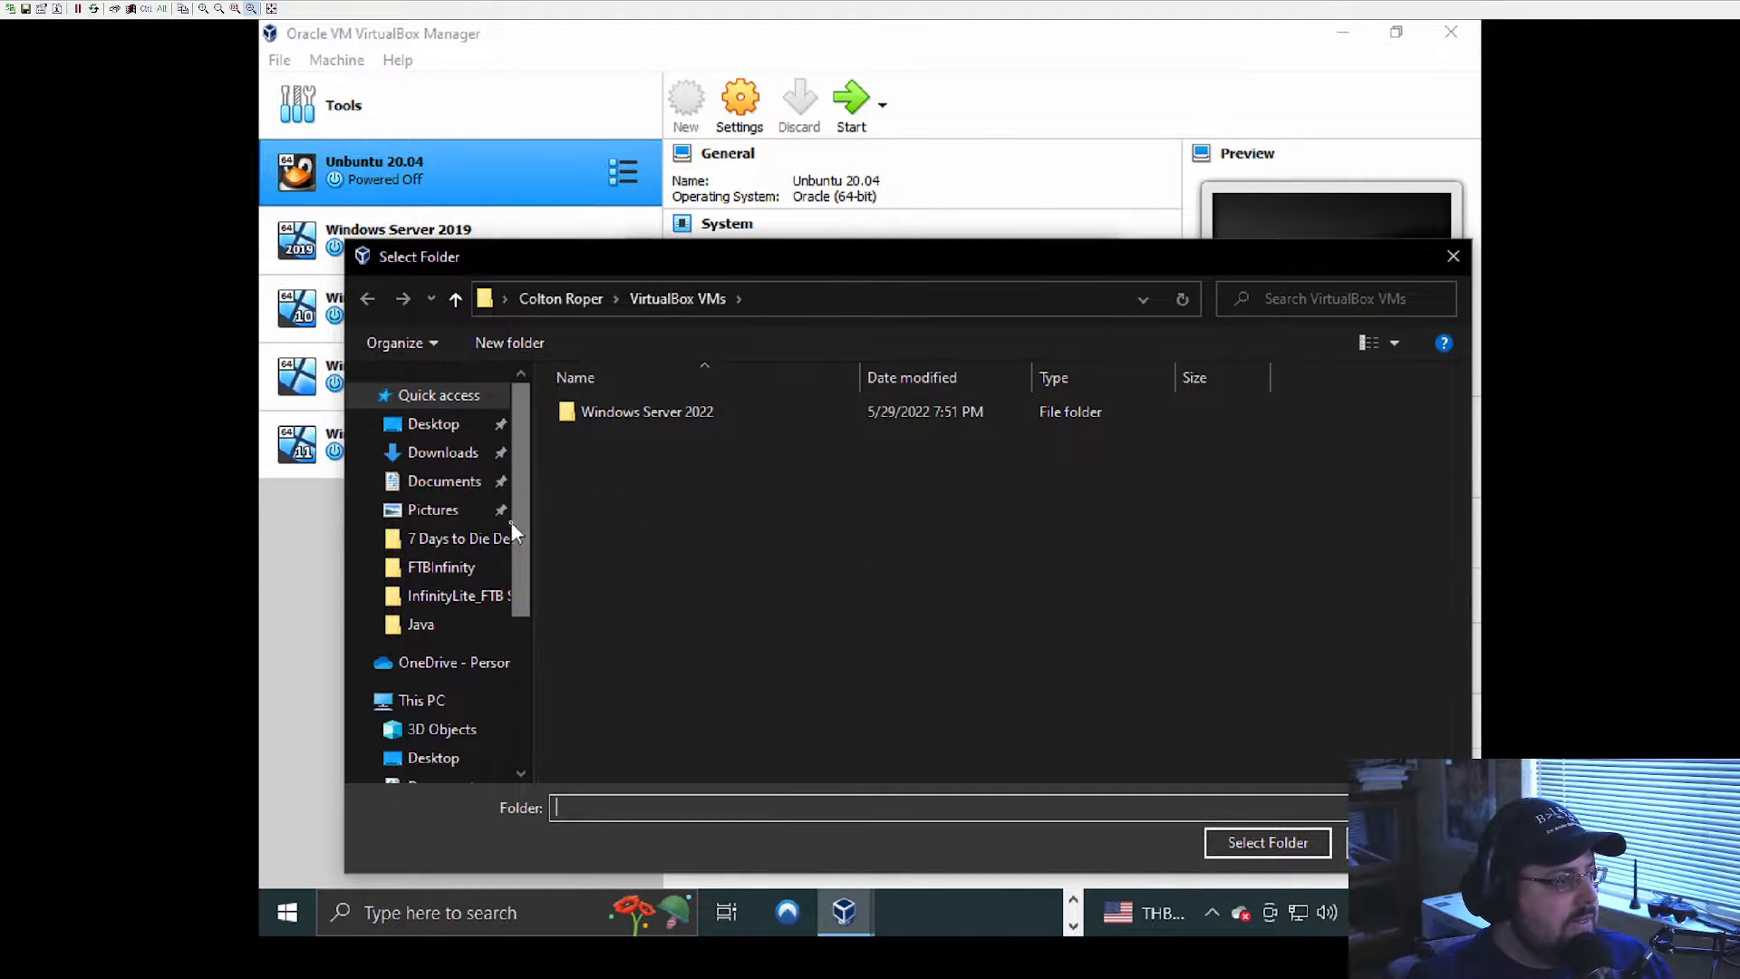
pyautogui.scroll(-2, 511, 521)
pyautogui.scroll(-1, 471, 736)
pyautogui.click(447, 710)
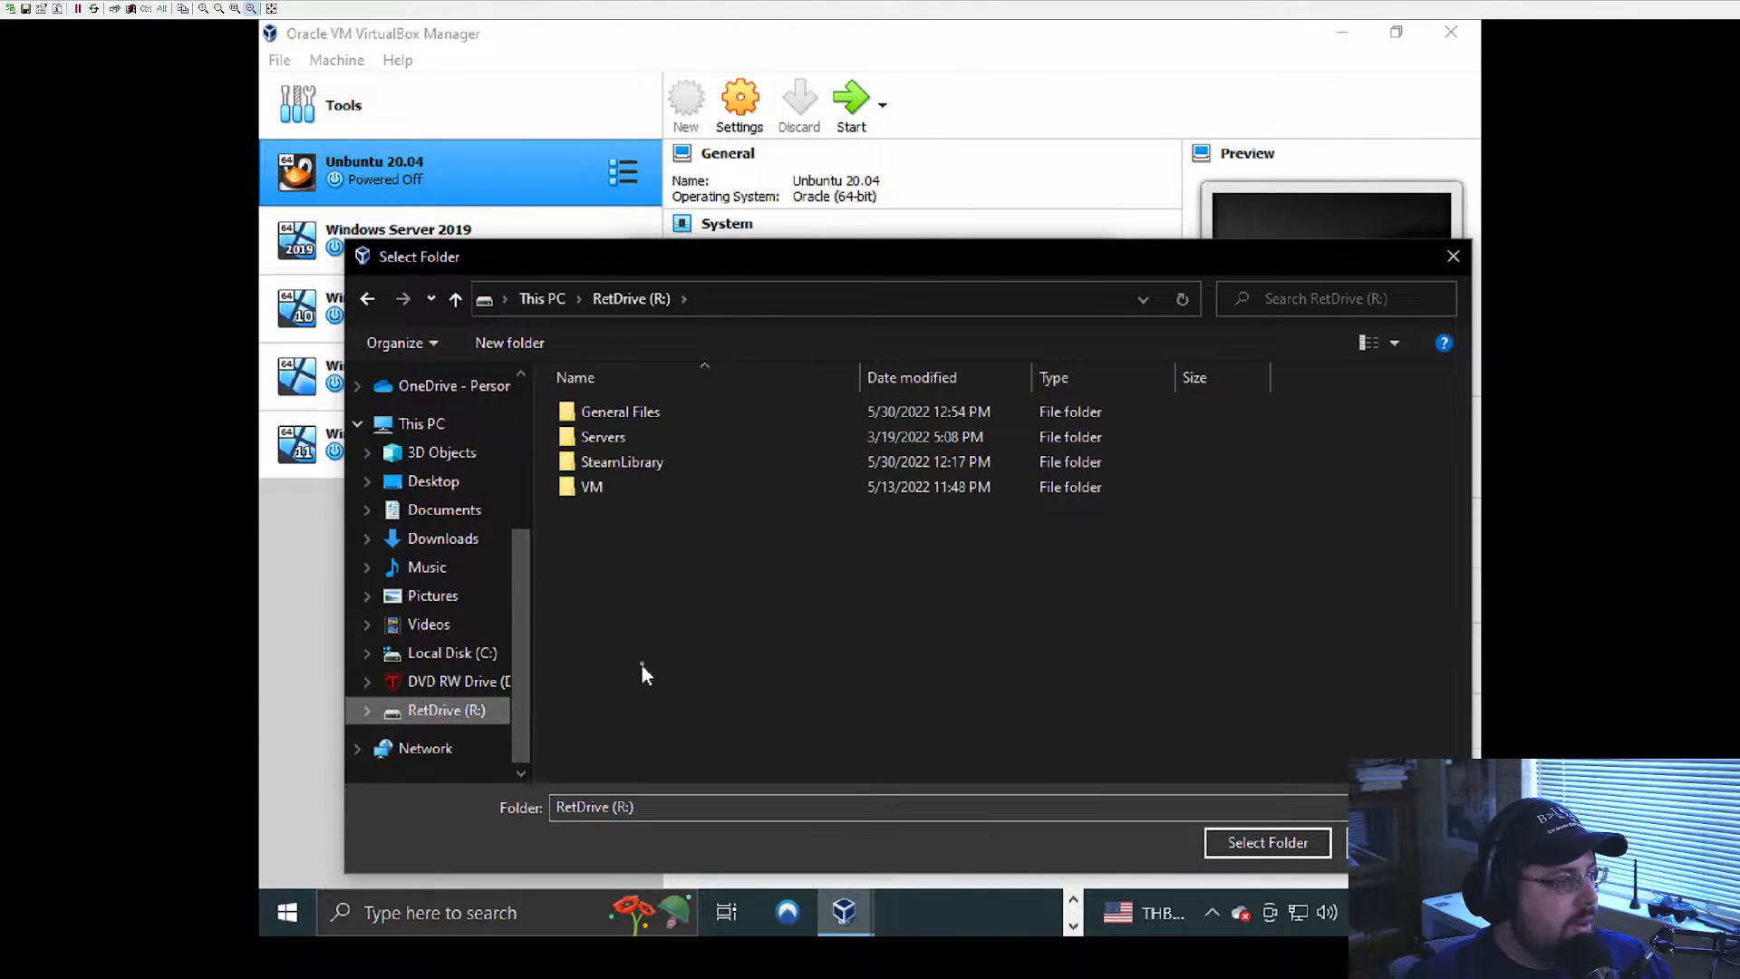
pyautogui.doubleClick(610, 489)
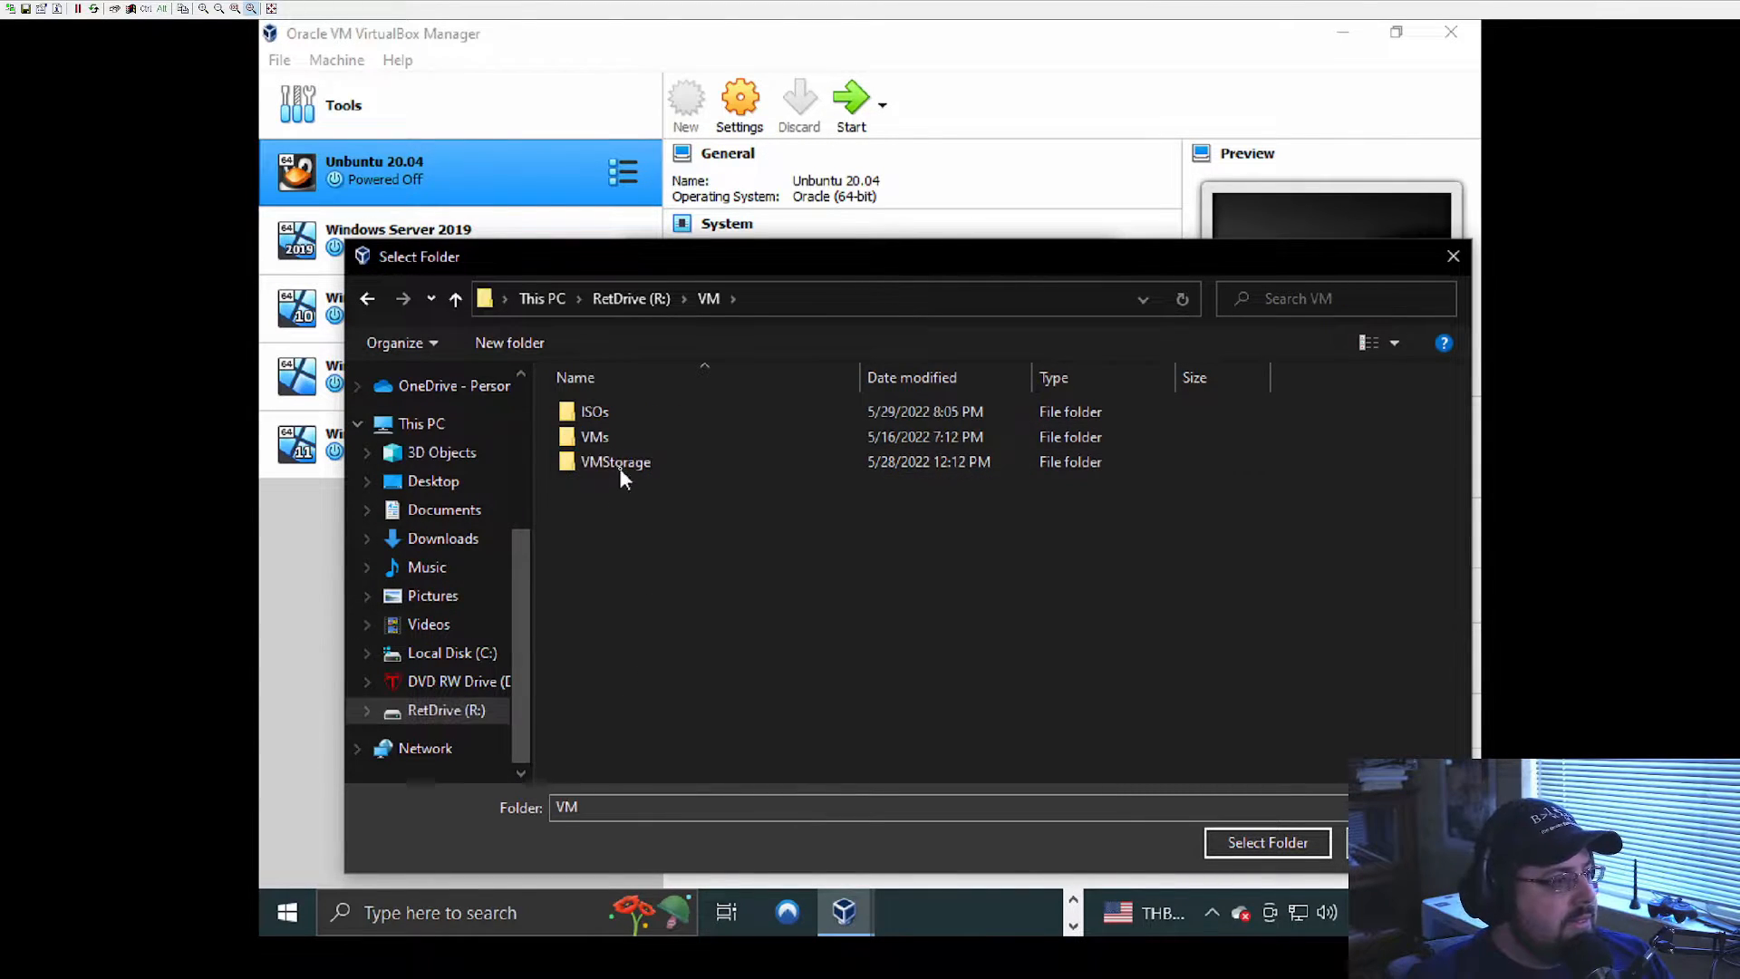
pyautogui.doubleClick(613, 464)
# Step: Create a folder named Windows 11 Test inside VMStorage and choose it as the machine folder
pyautogui.rightClick(619, 530)
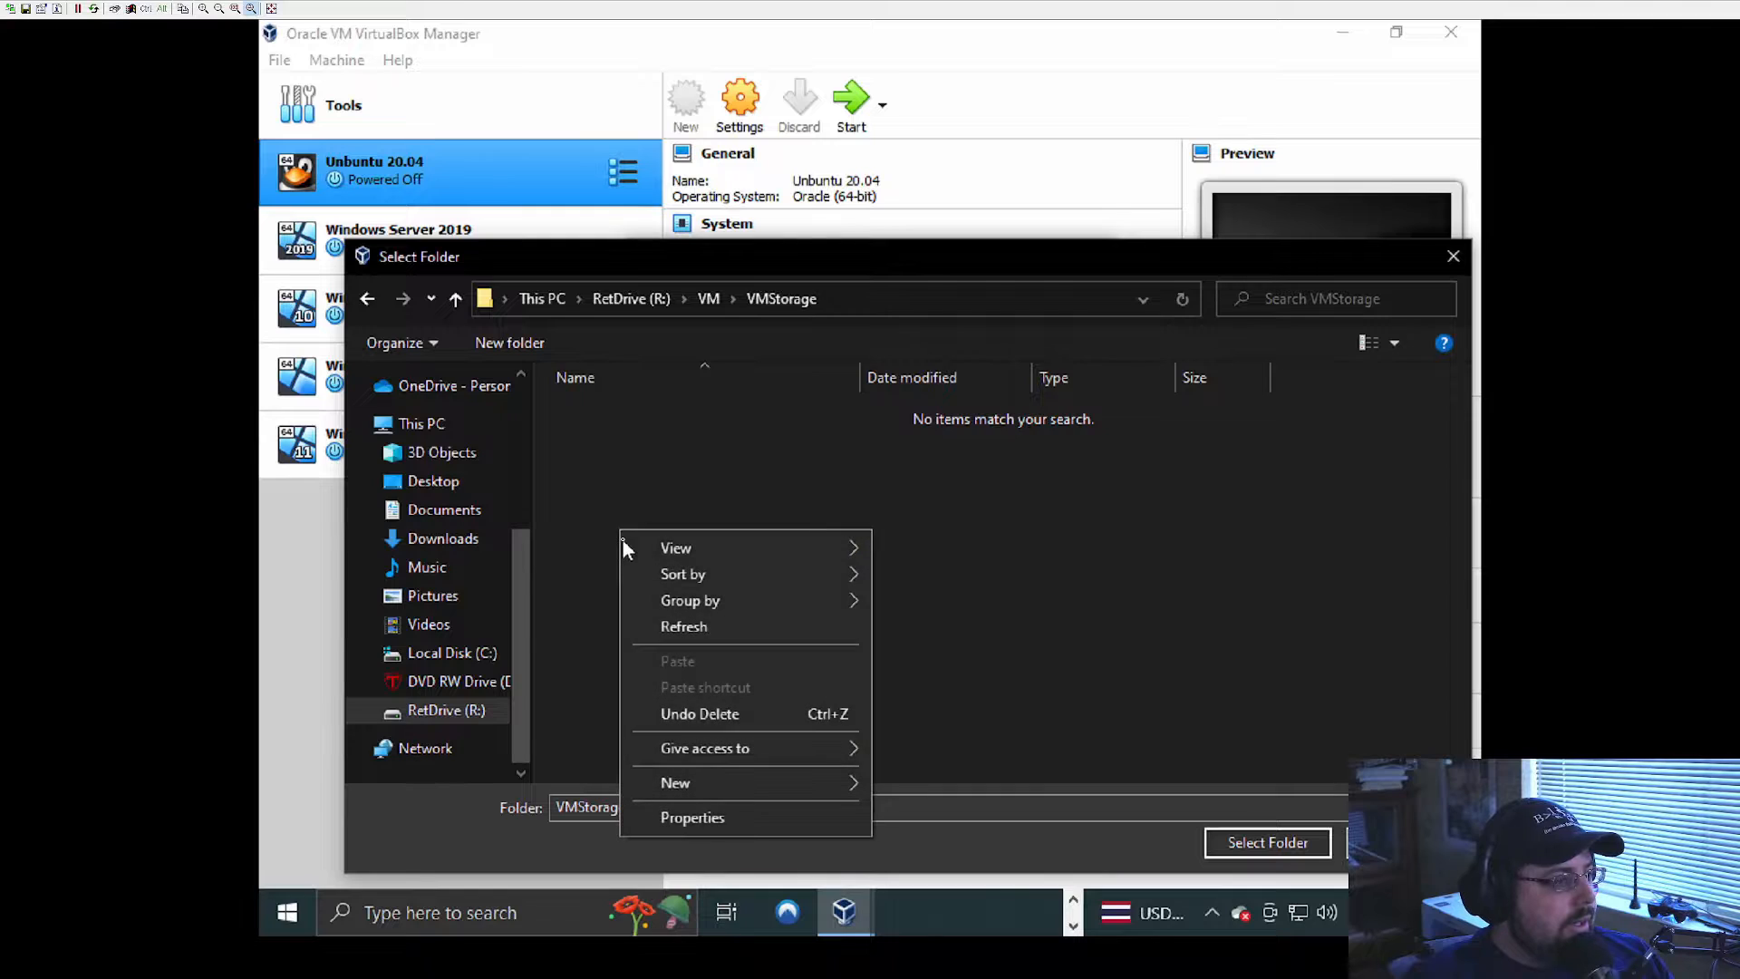
pyautogui.moveTo(698, 779)
pyautogui.click(912, 573)
pyautogui.write('Windows 11 ')
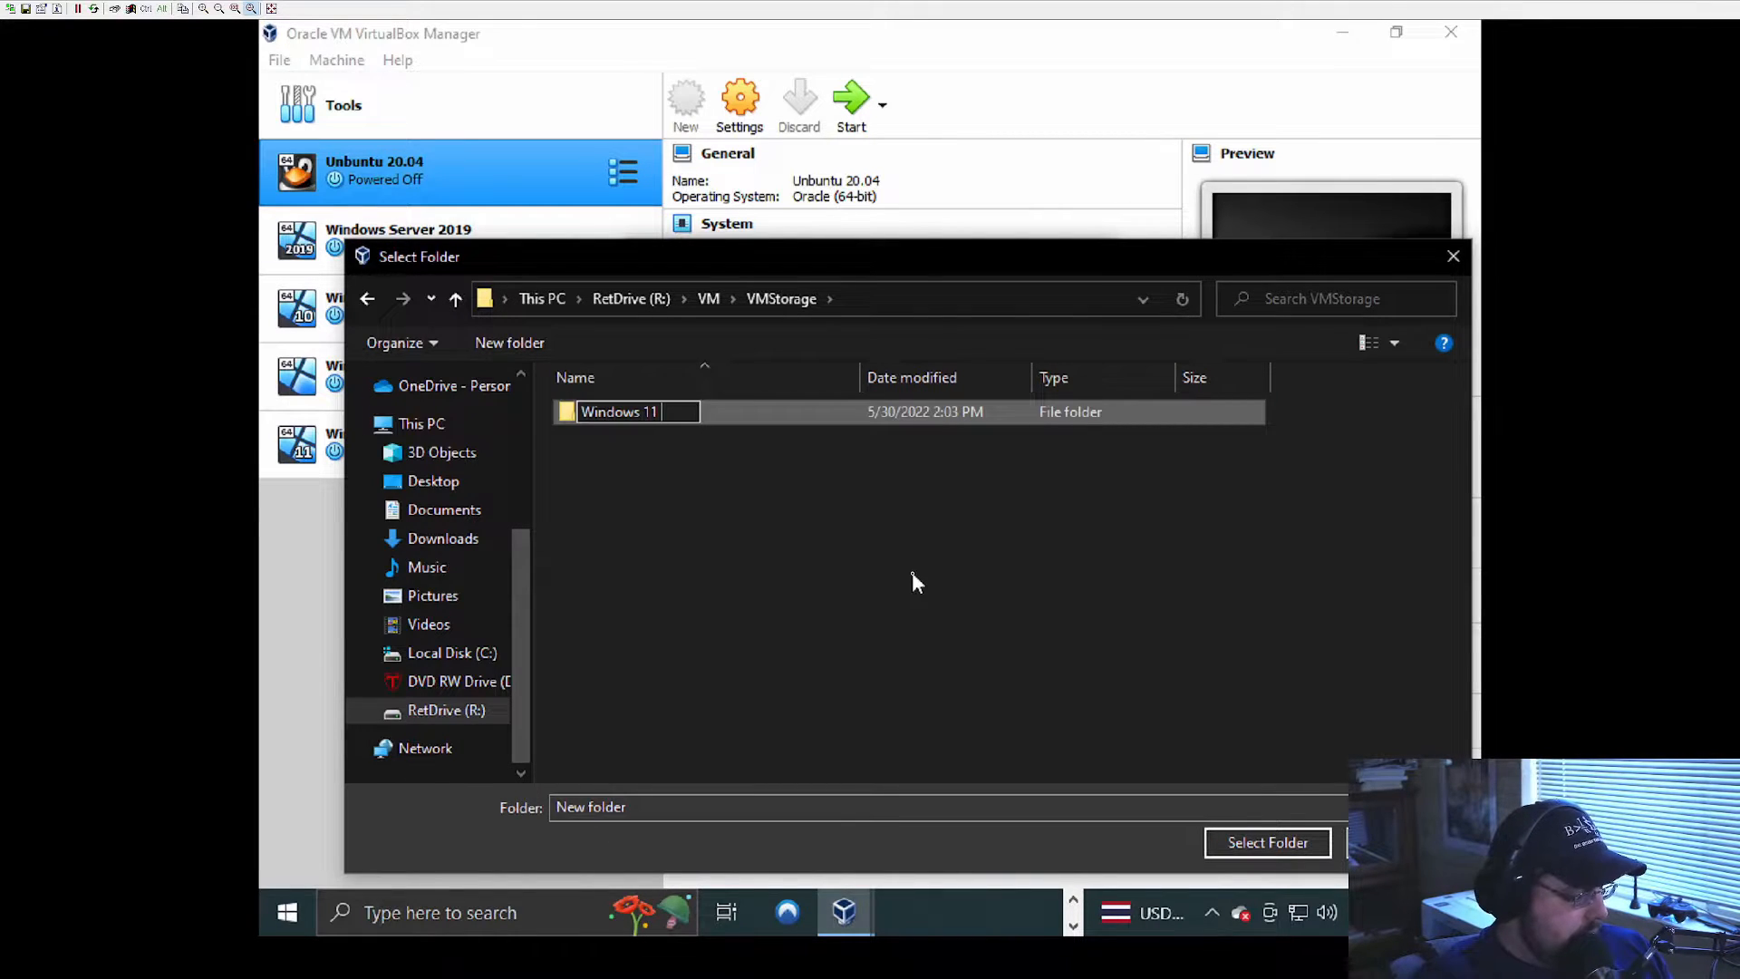
pyautogui.write('Tets')
pyautogui.press('BackSpace')
pyautogui.press('BackSpace')
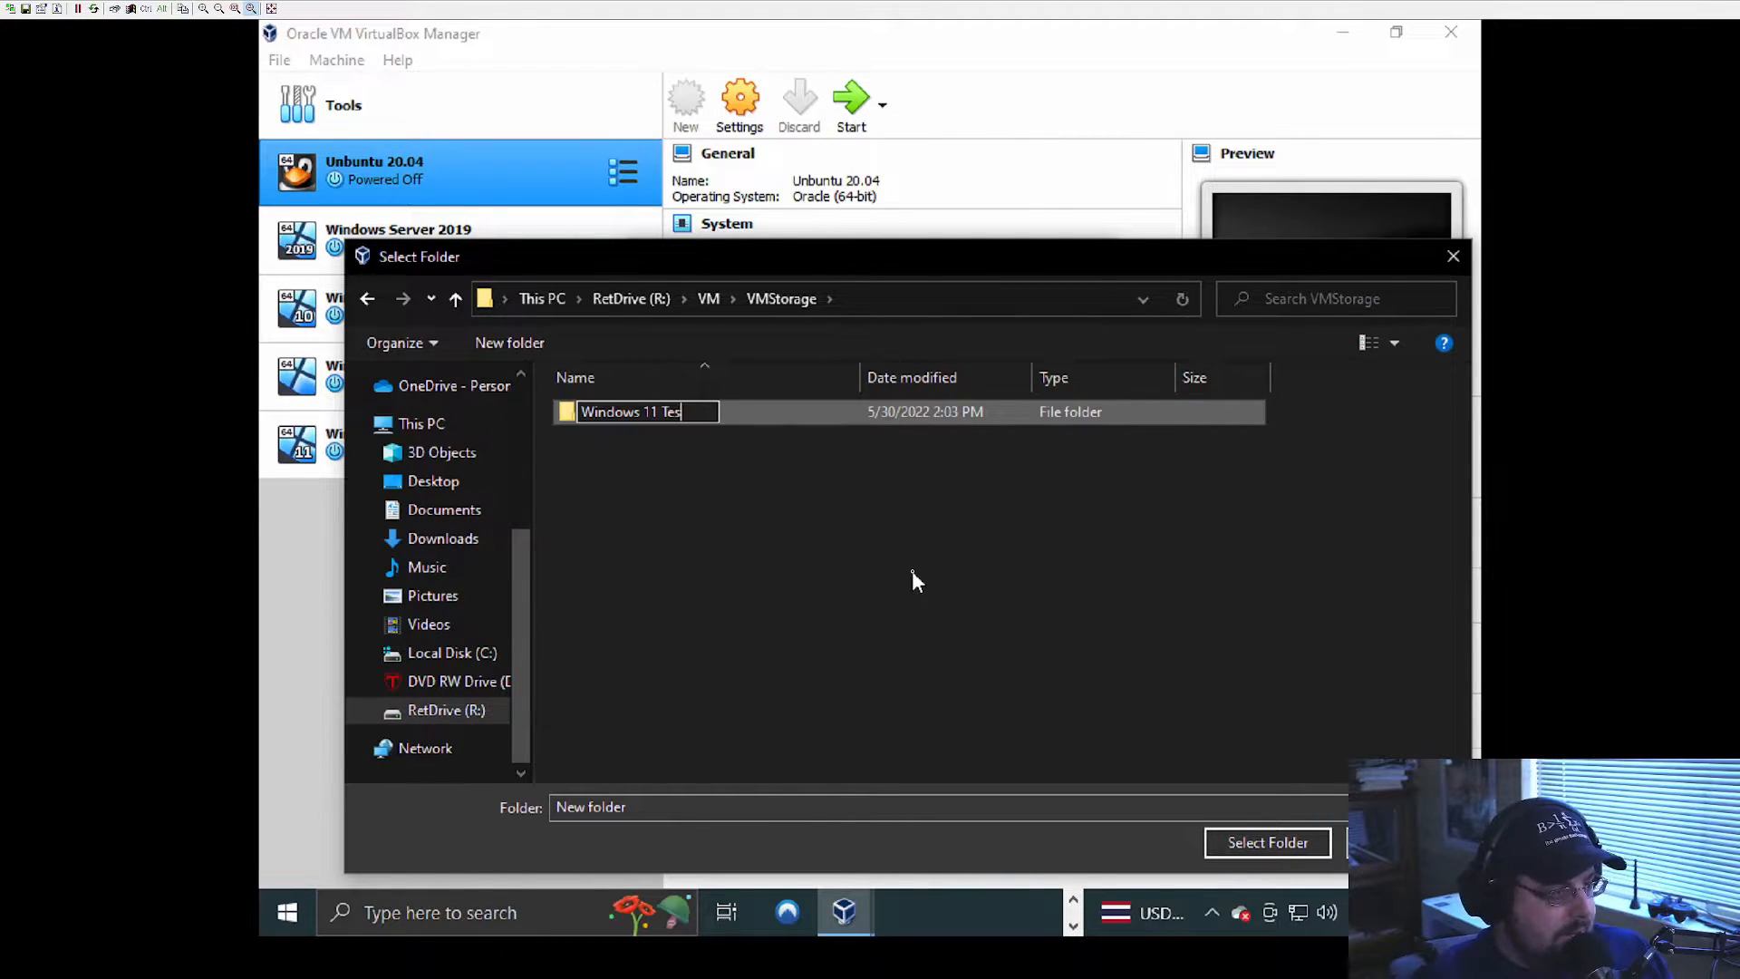
pyautogui.write('st')
pyautogui.press('Return')
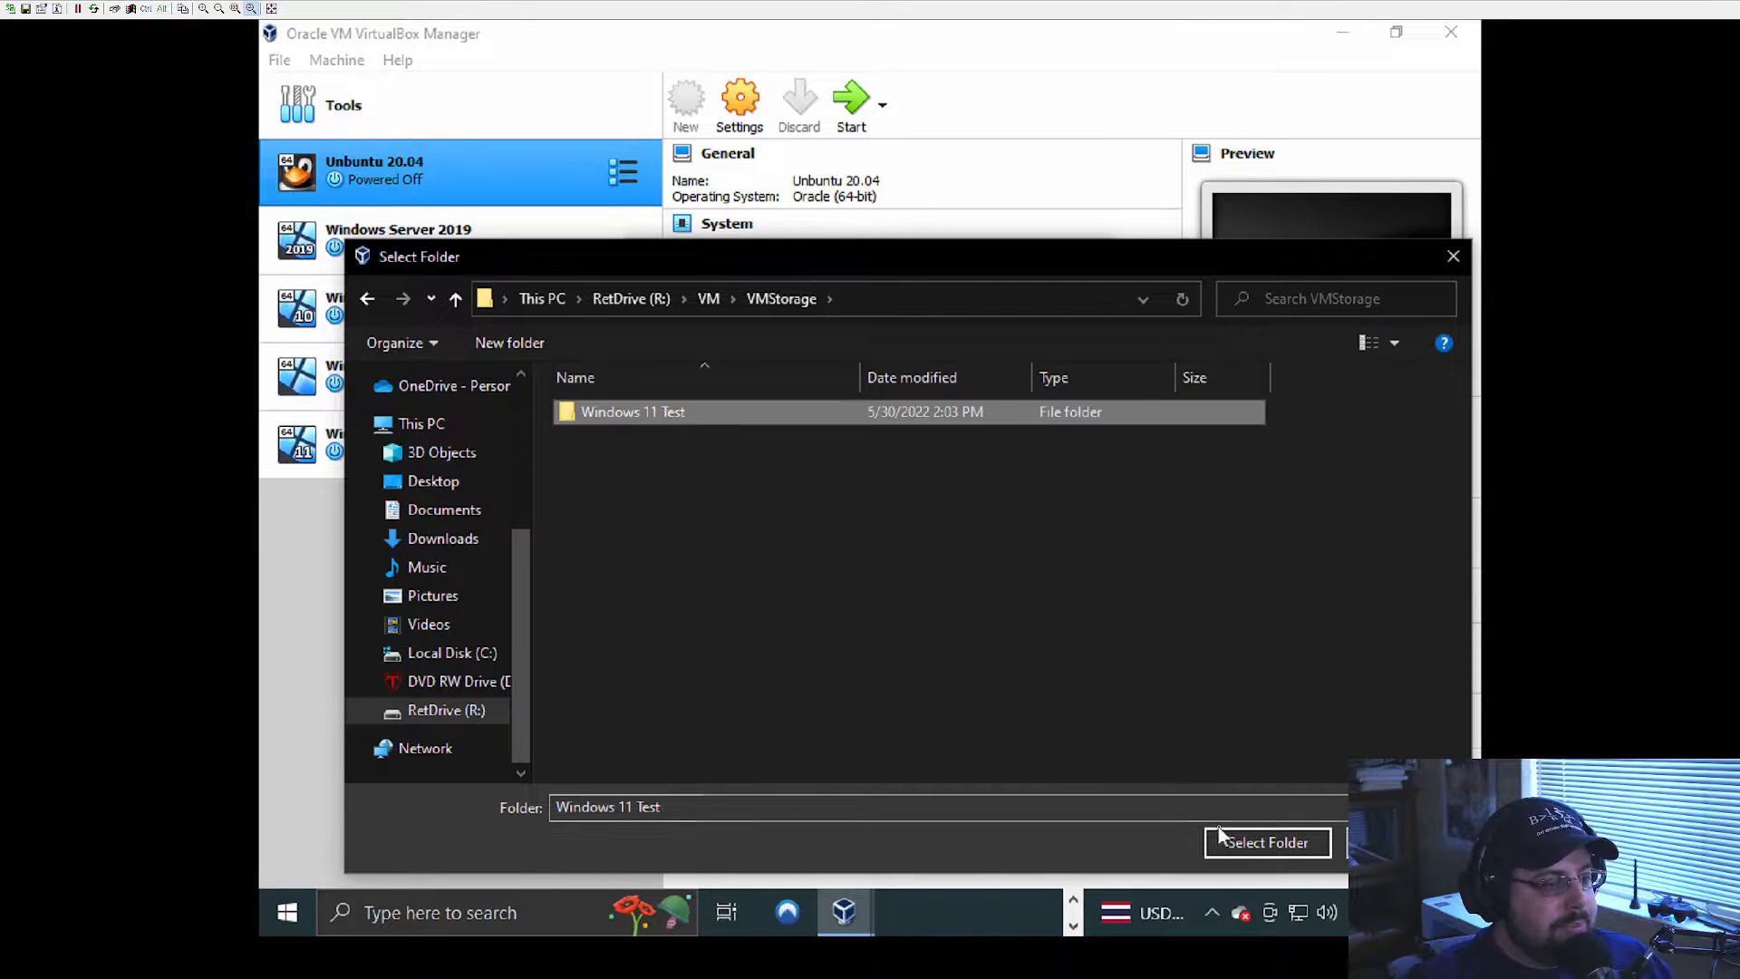
pyautogui.click(1238, 845)
# Step: Set the guest operating system version to Windows 11 (64-bit) and continue to the memory size
pyautogui.click(861, 542)
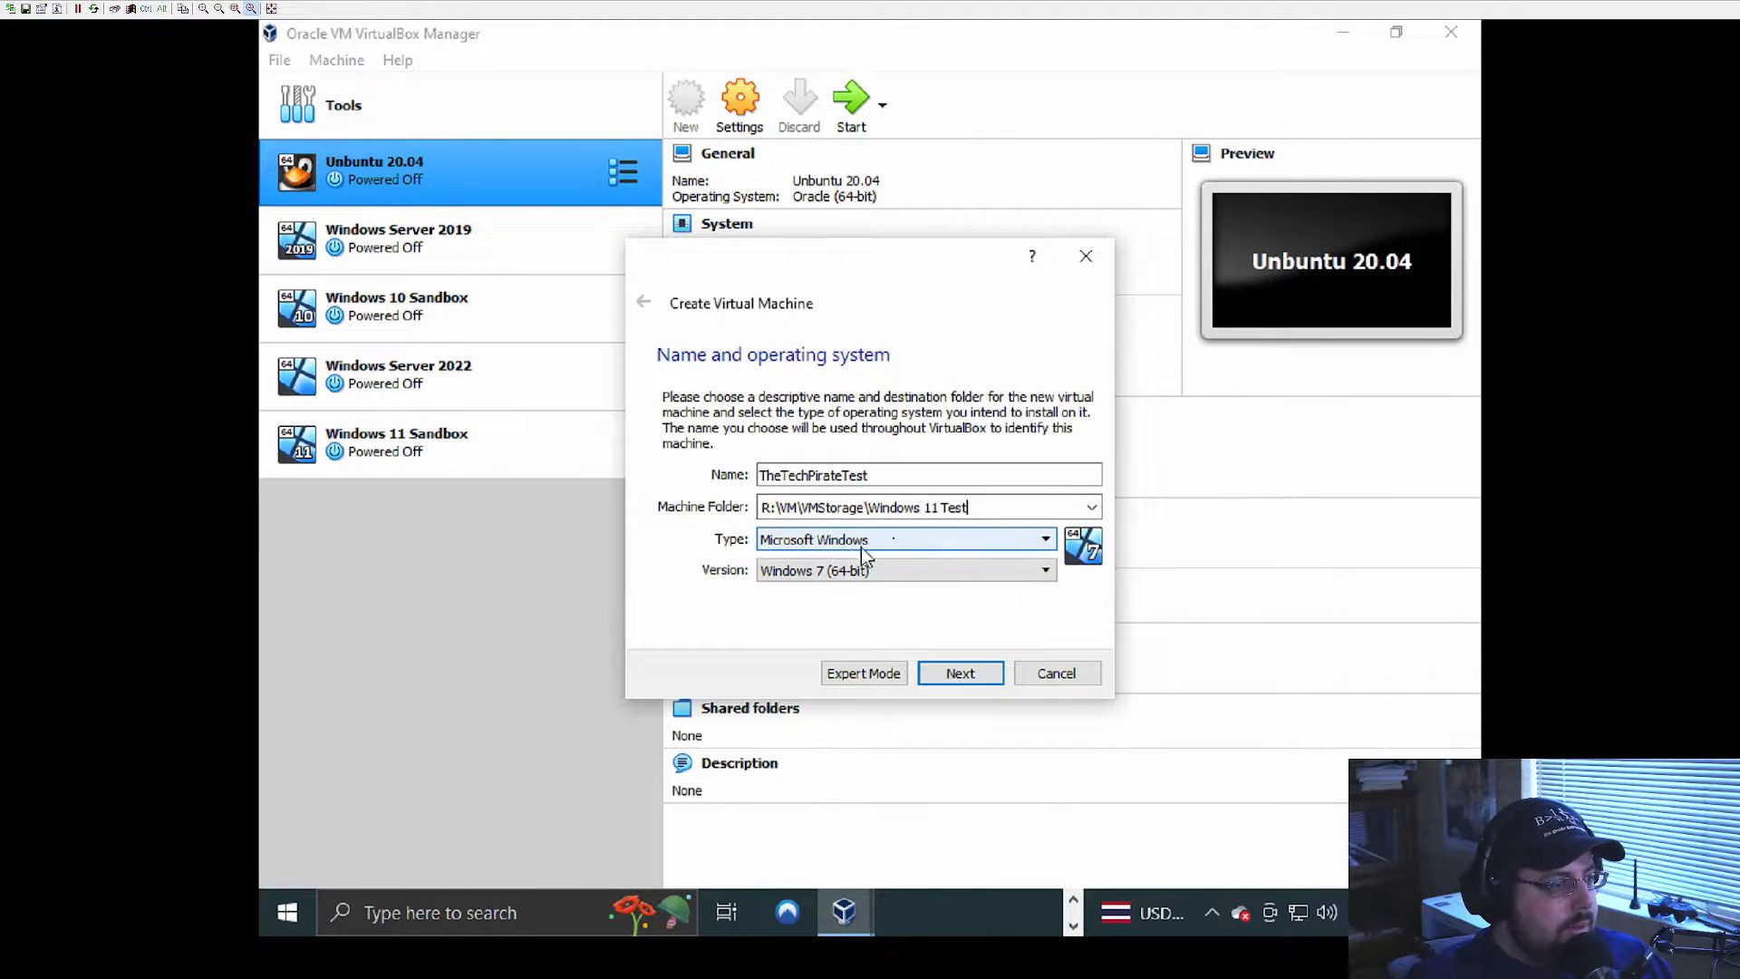
pyautogui.click(926, 571)
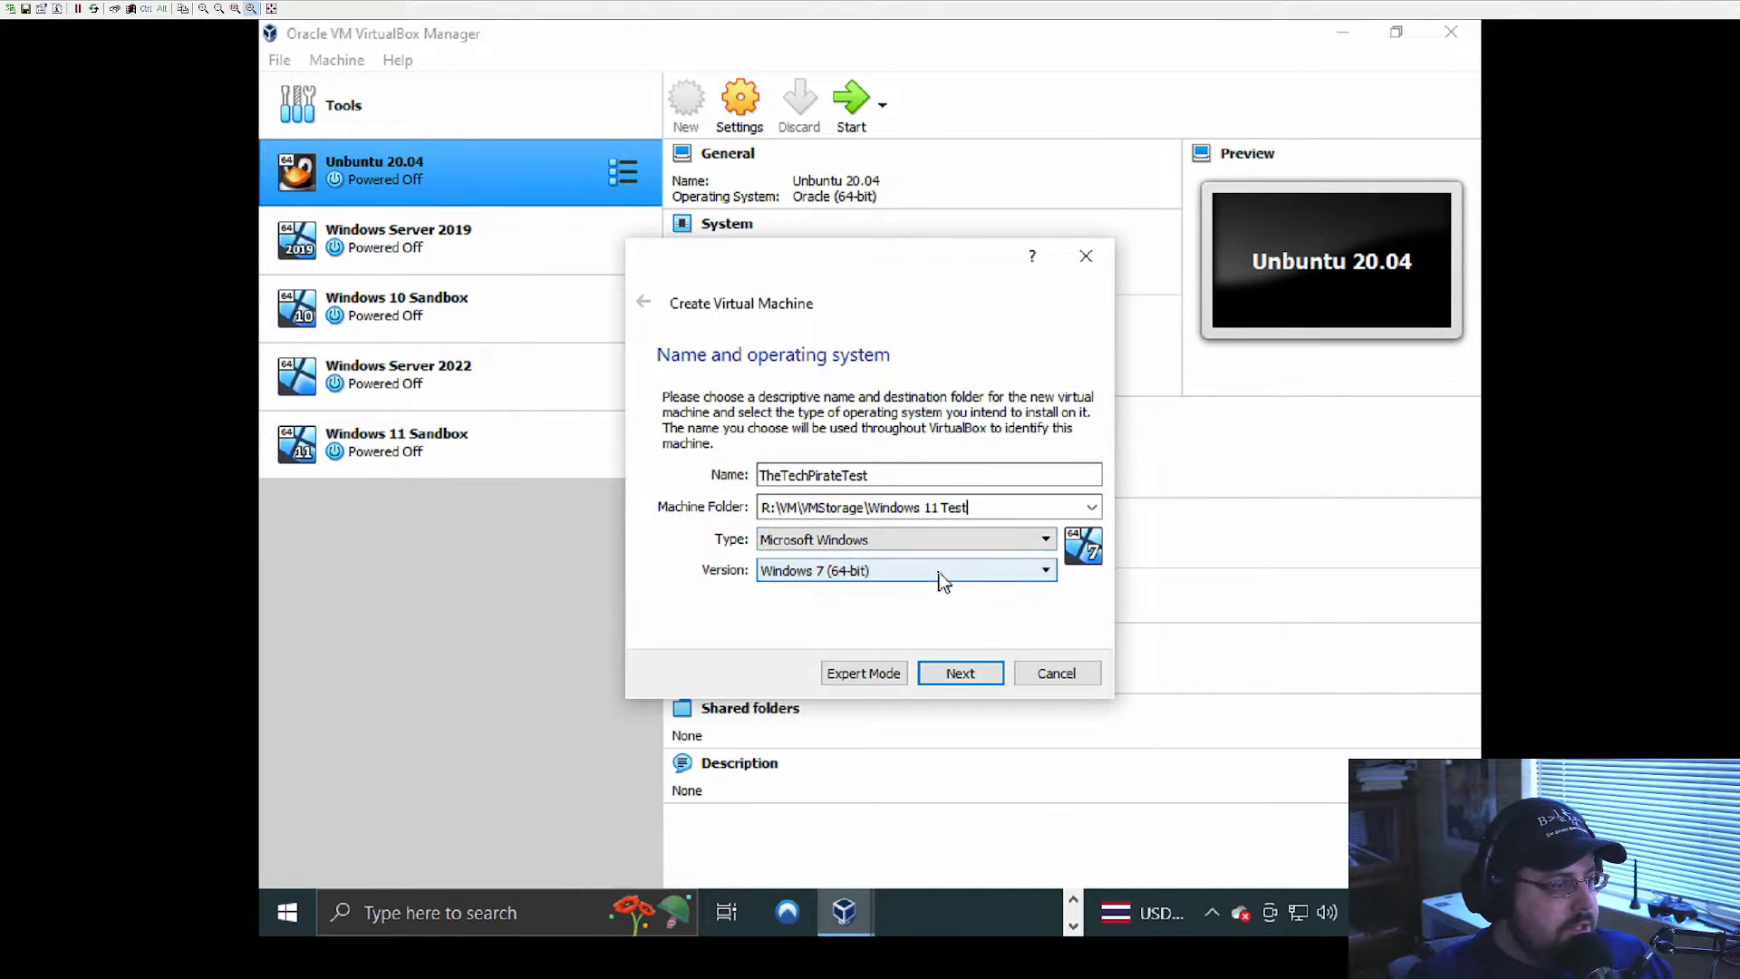
pyautogui.scroll(-3, 893, 670)
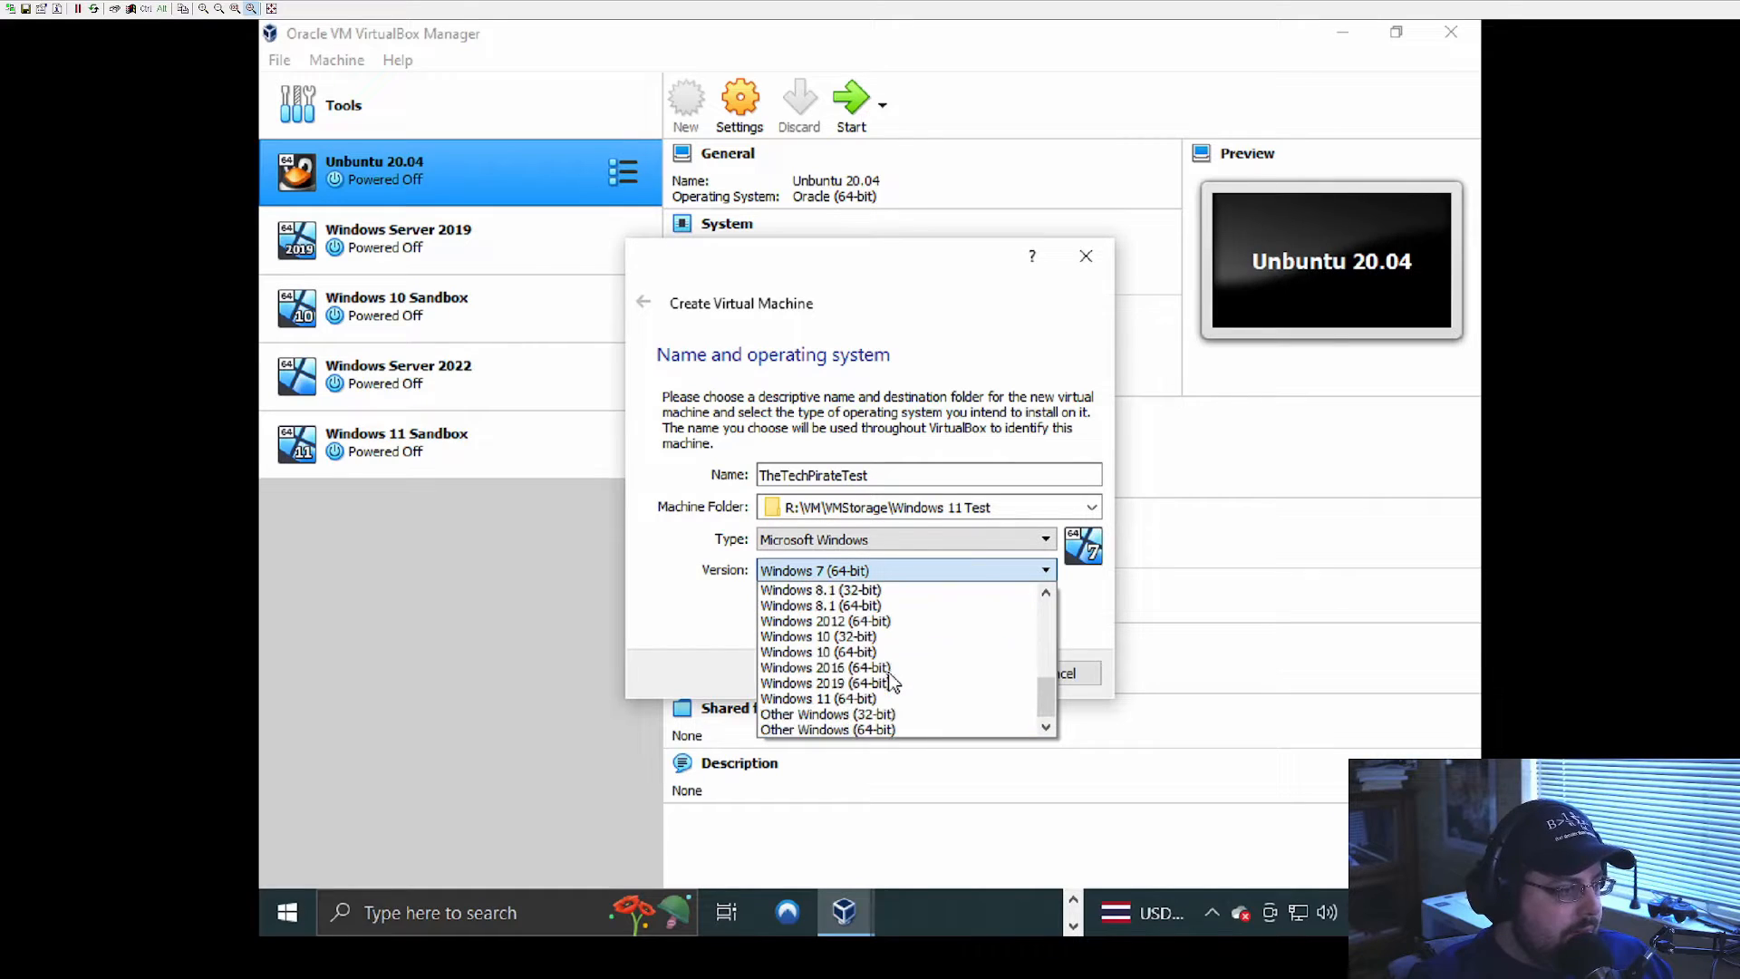
pyautogui.click(848, 699)
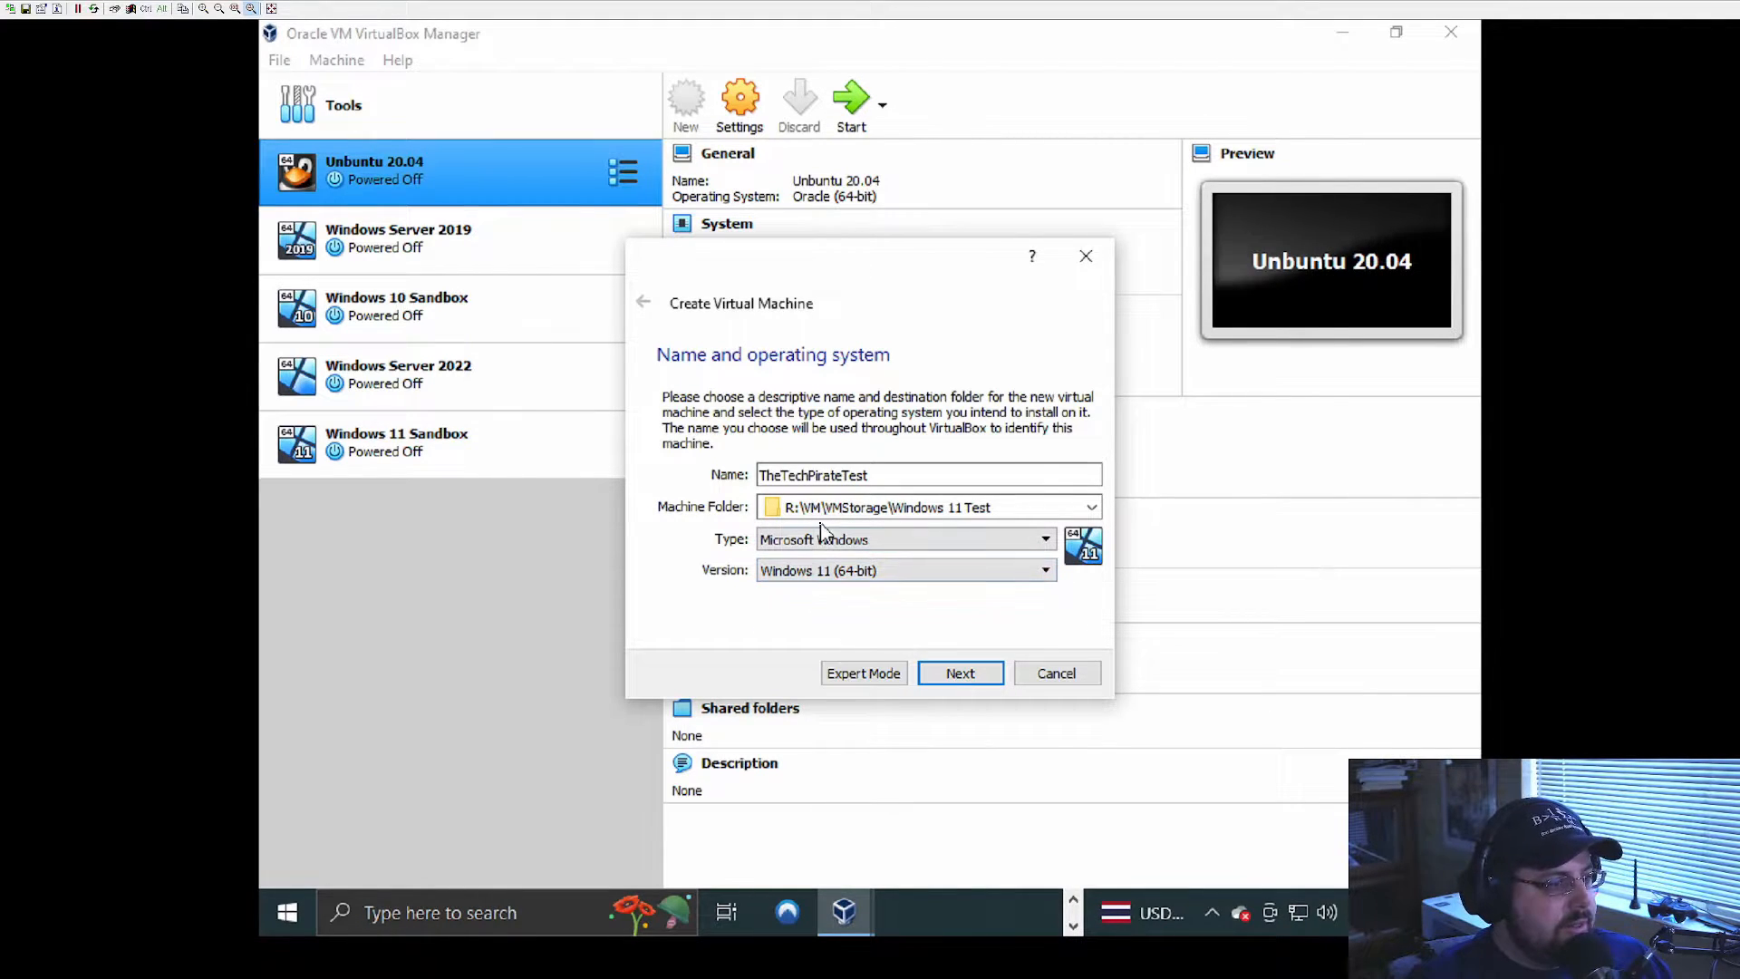
pyautogui.click(959, 670)
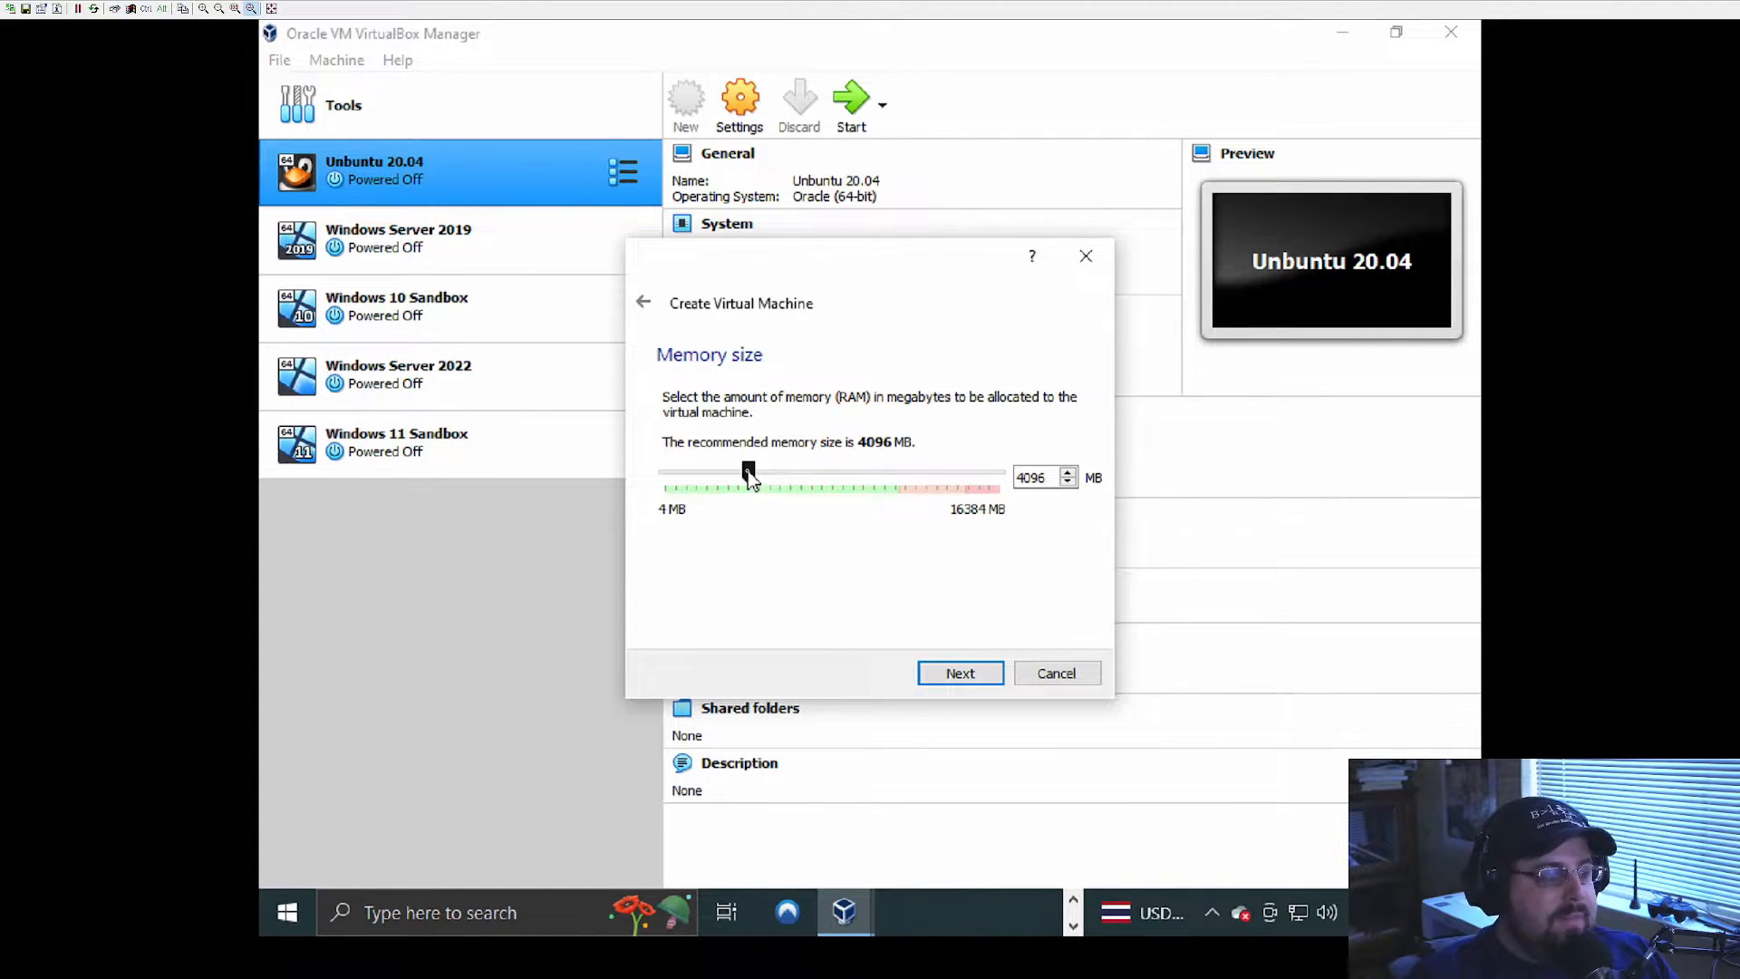
# Step: Allocate 8192 MB of memory to the virtual machine and continue to the hard disk options
pyautogui.moveTo(750, 481); pyautogui.dragTo(835, 483)
pyautogui.doubleClick(1022, 478)
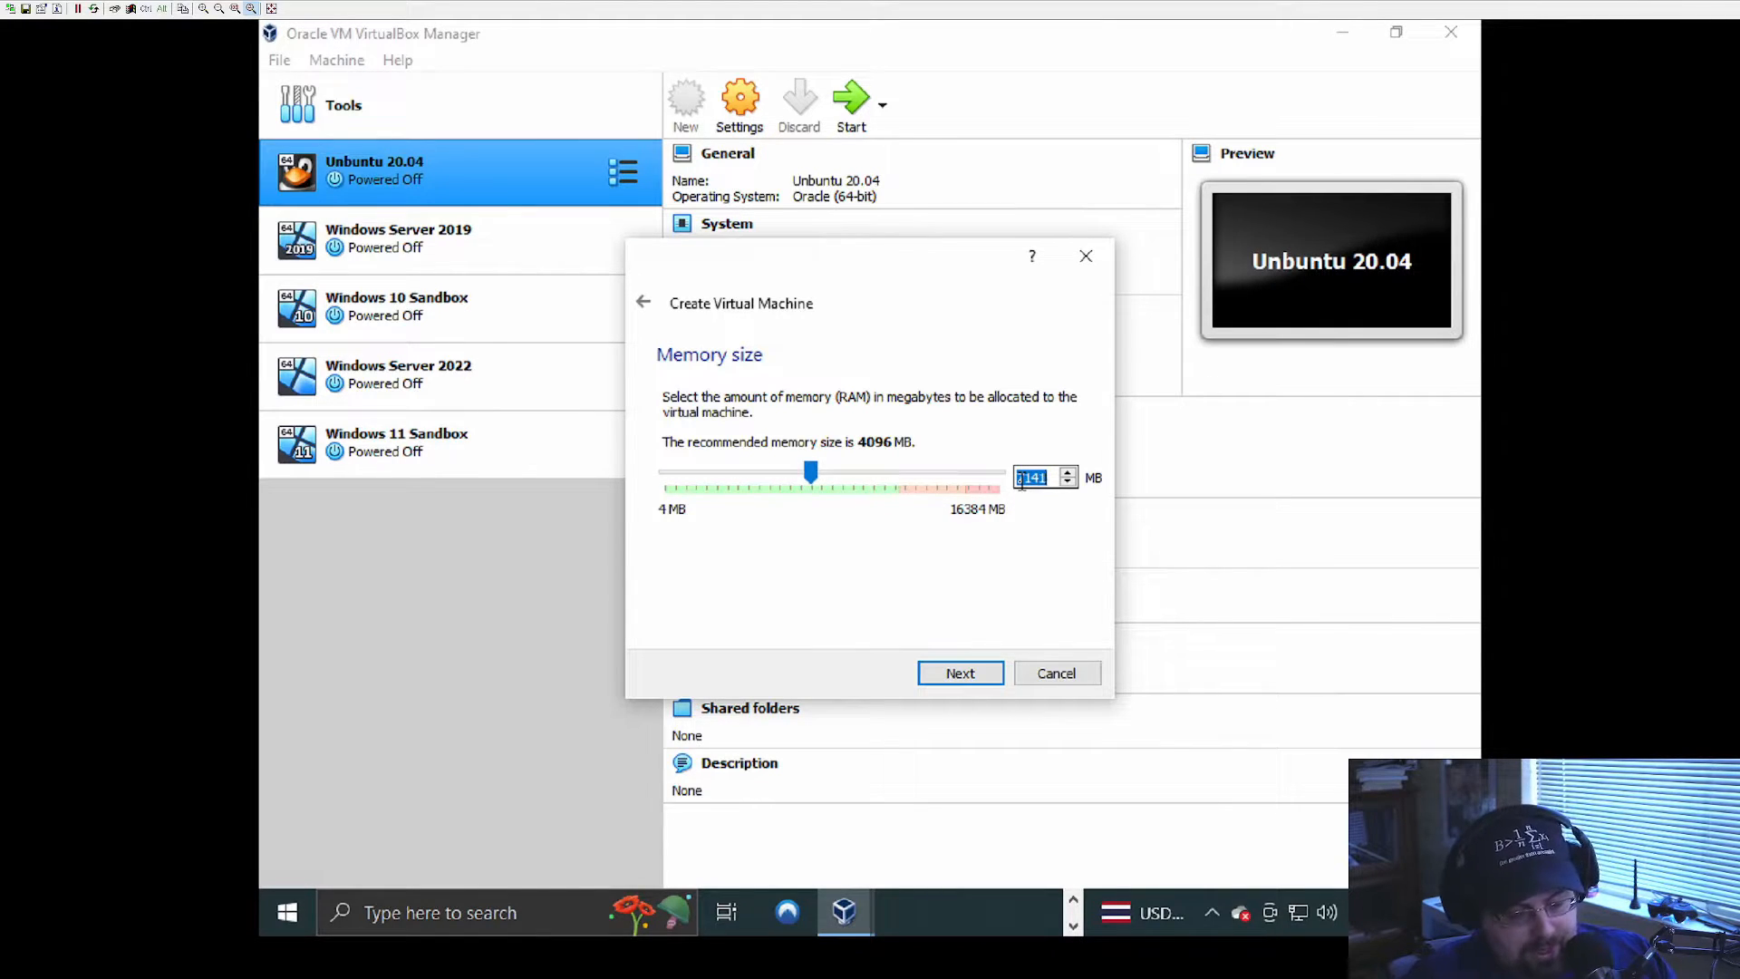
pyautogui.write('8192')
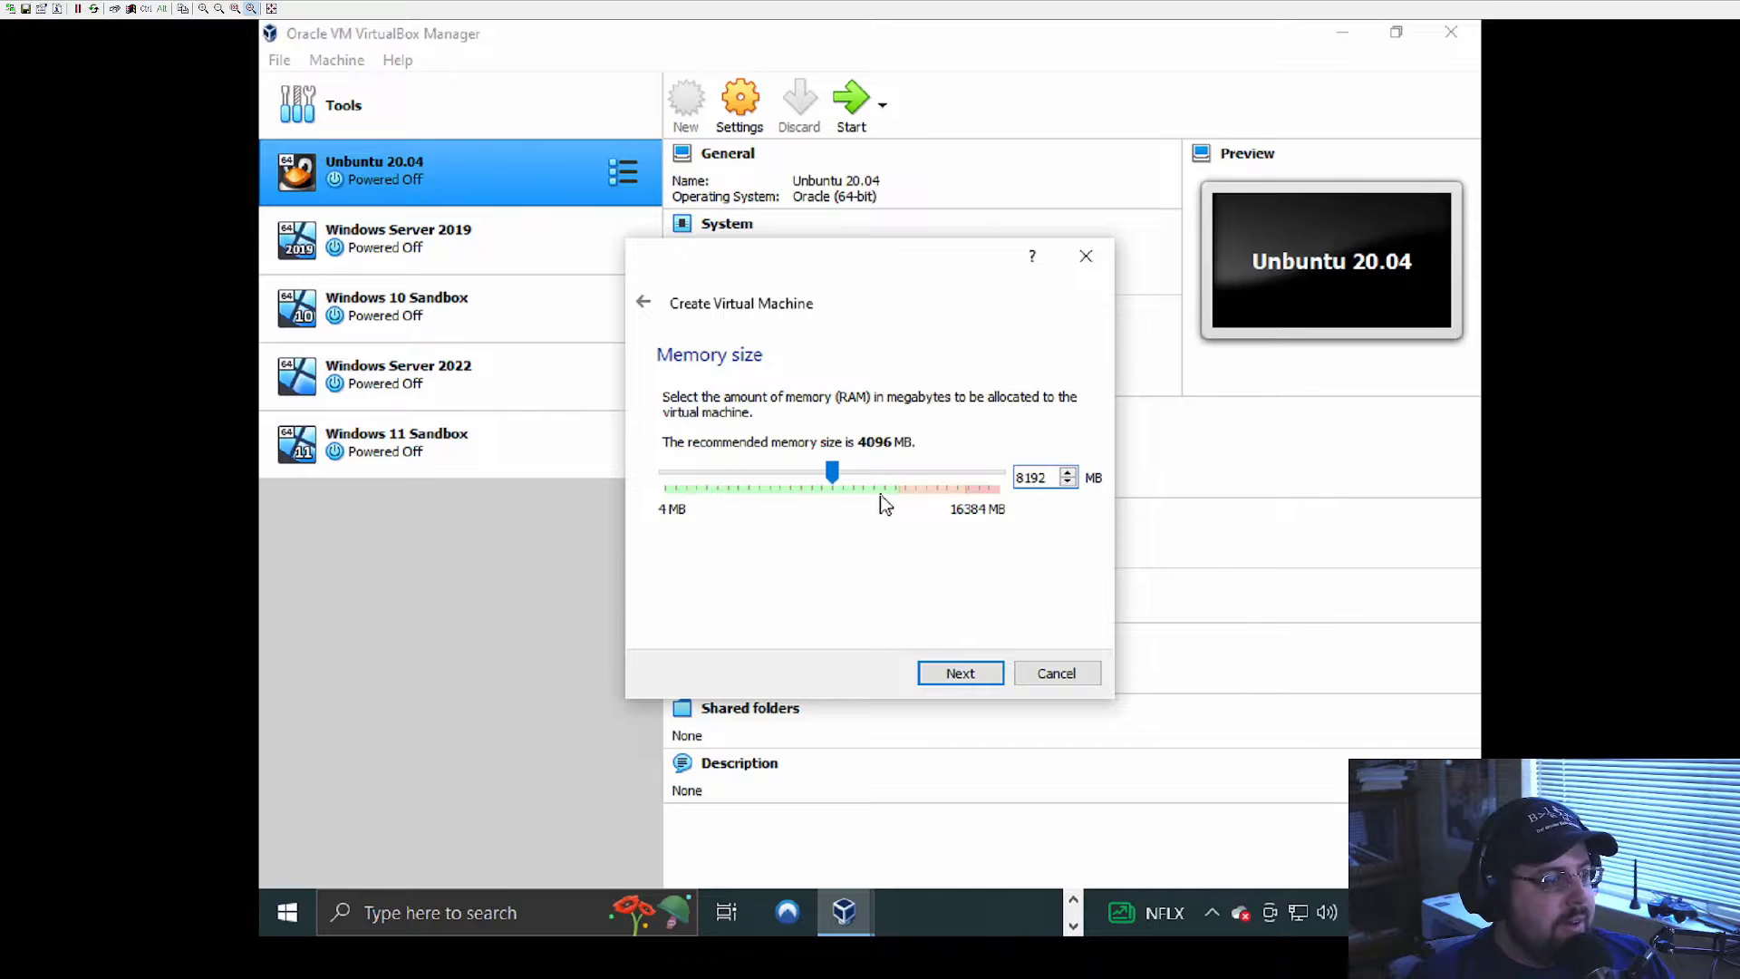
pyautogui.click(956, 680)
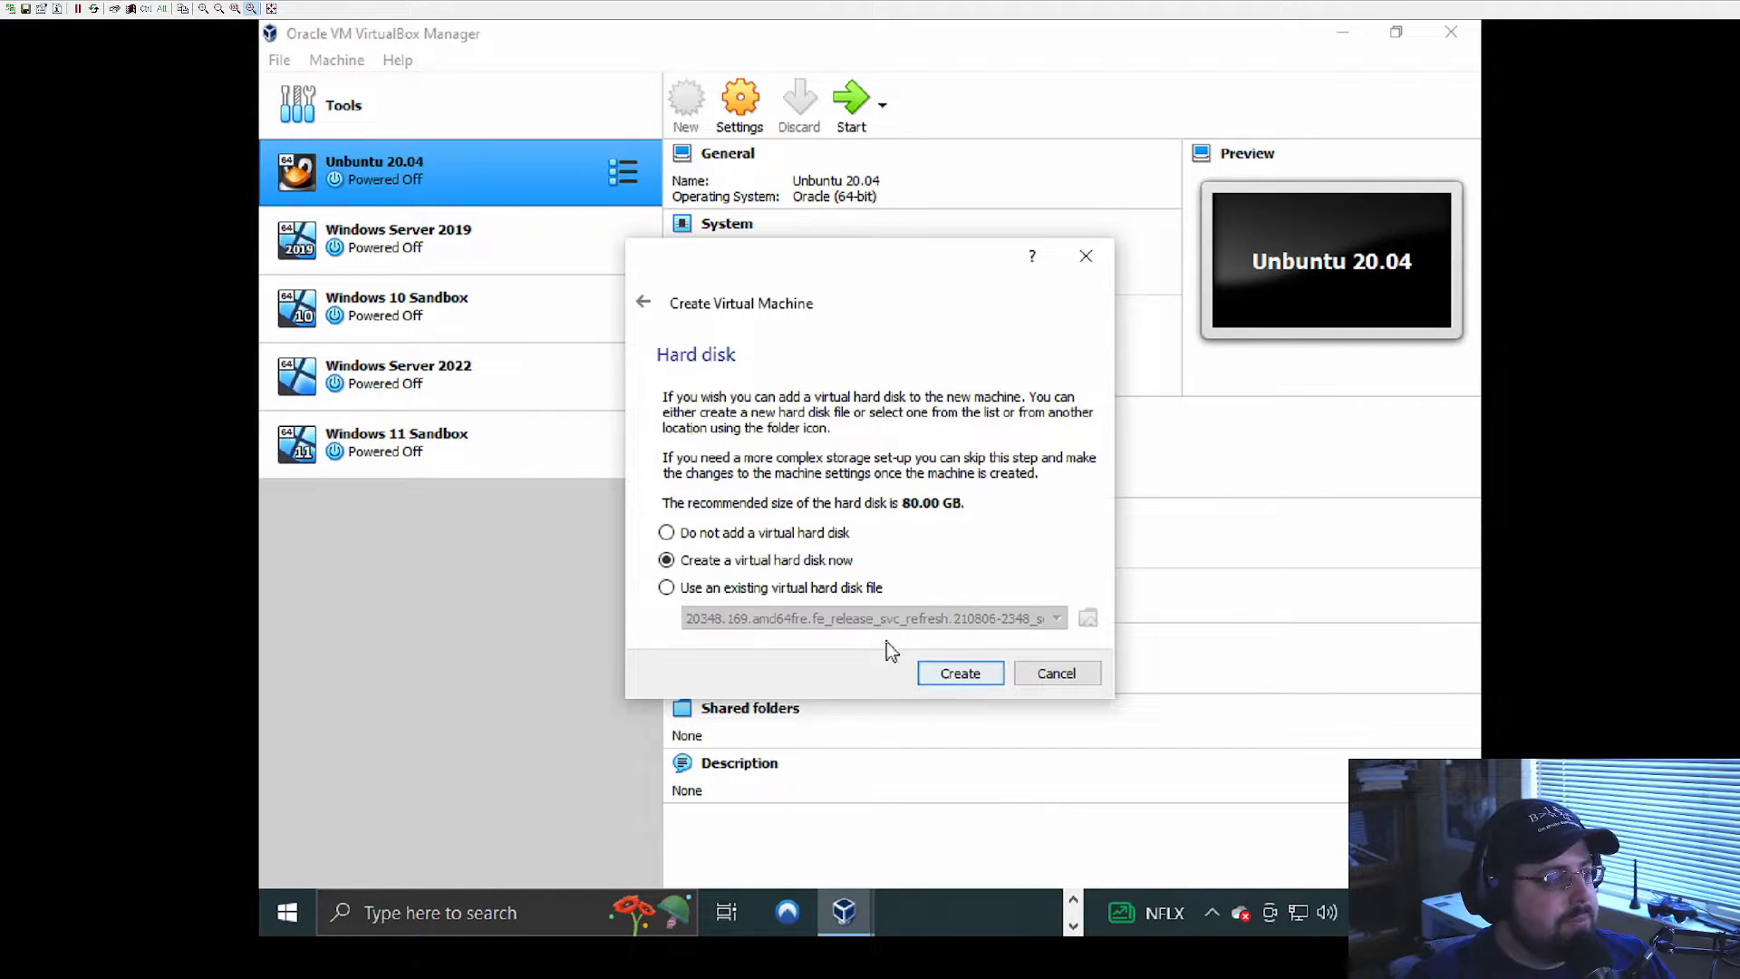
# Step: Choose to create a new virtual hard disk in VDI format with fixed-size storage
pyautogui.click(964, 678)
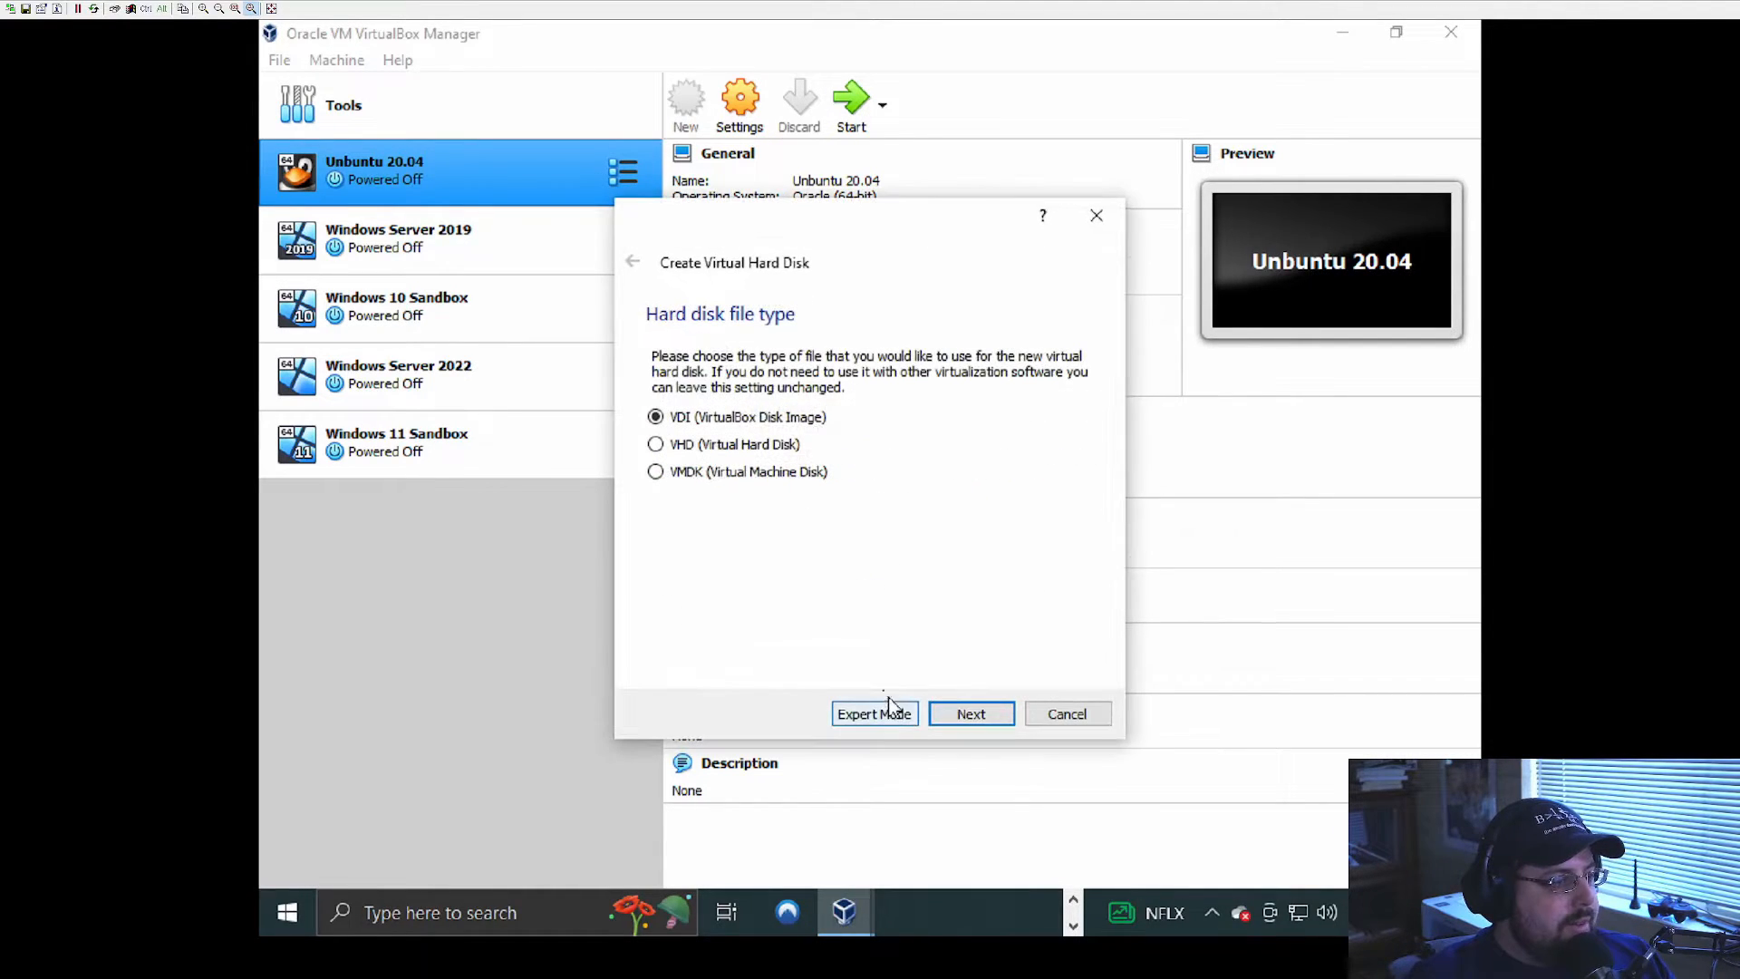
pyautogui.click(971, 713)
pyautogui.click(691, 558)
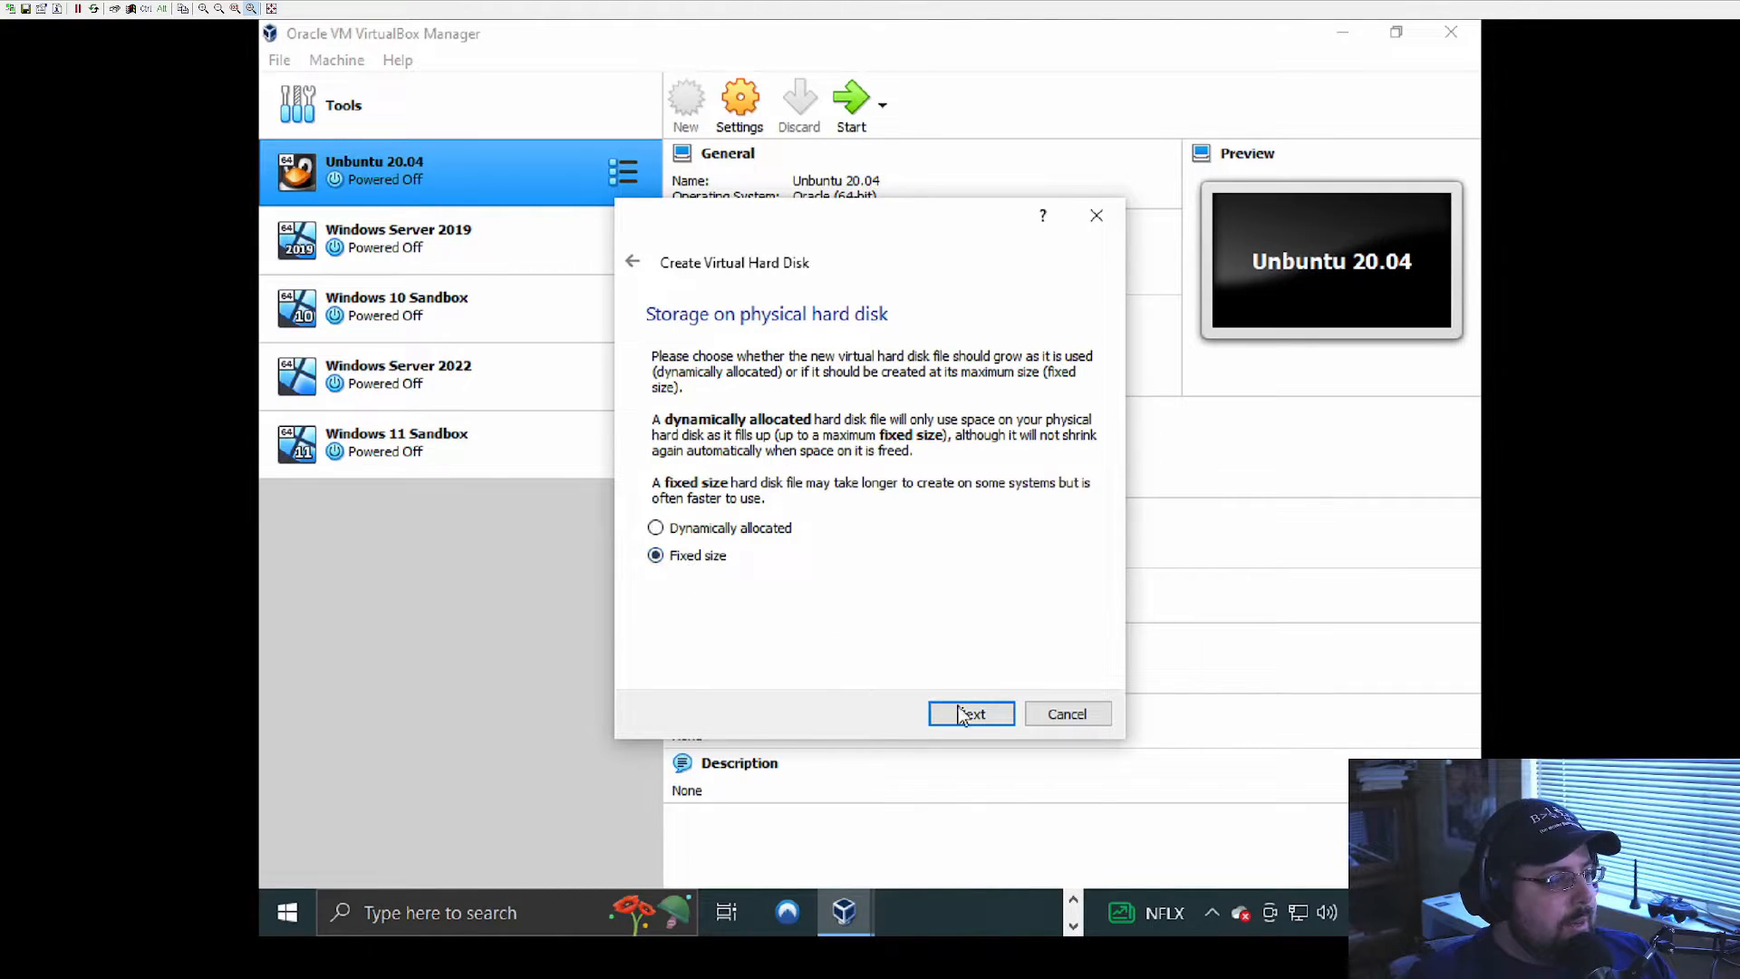
pyautogui.click(971, 713)
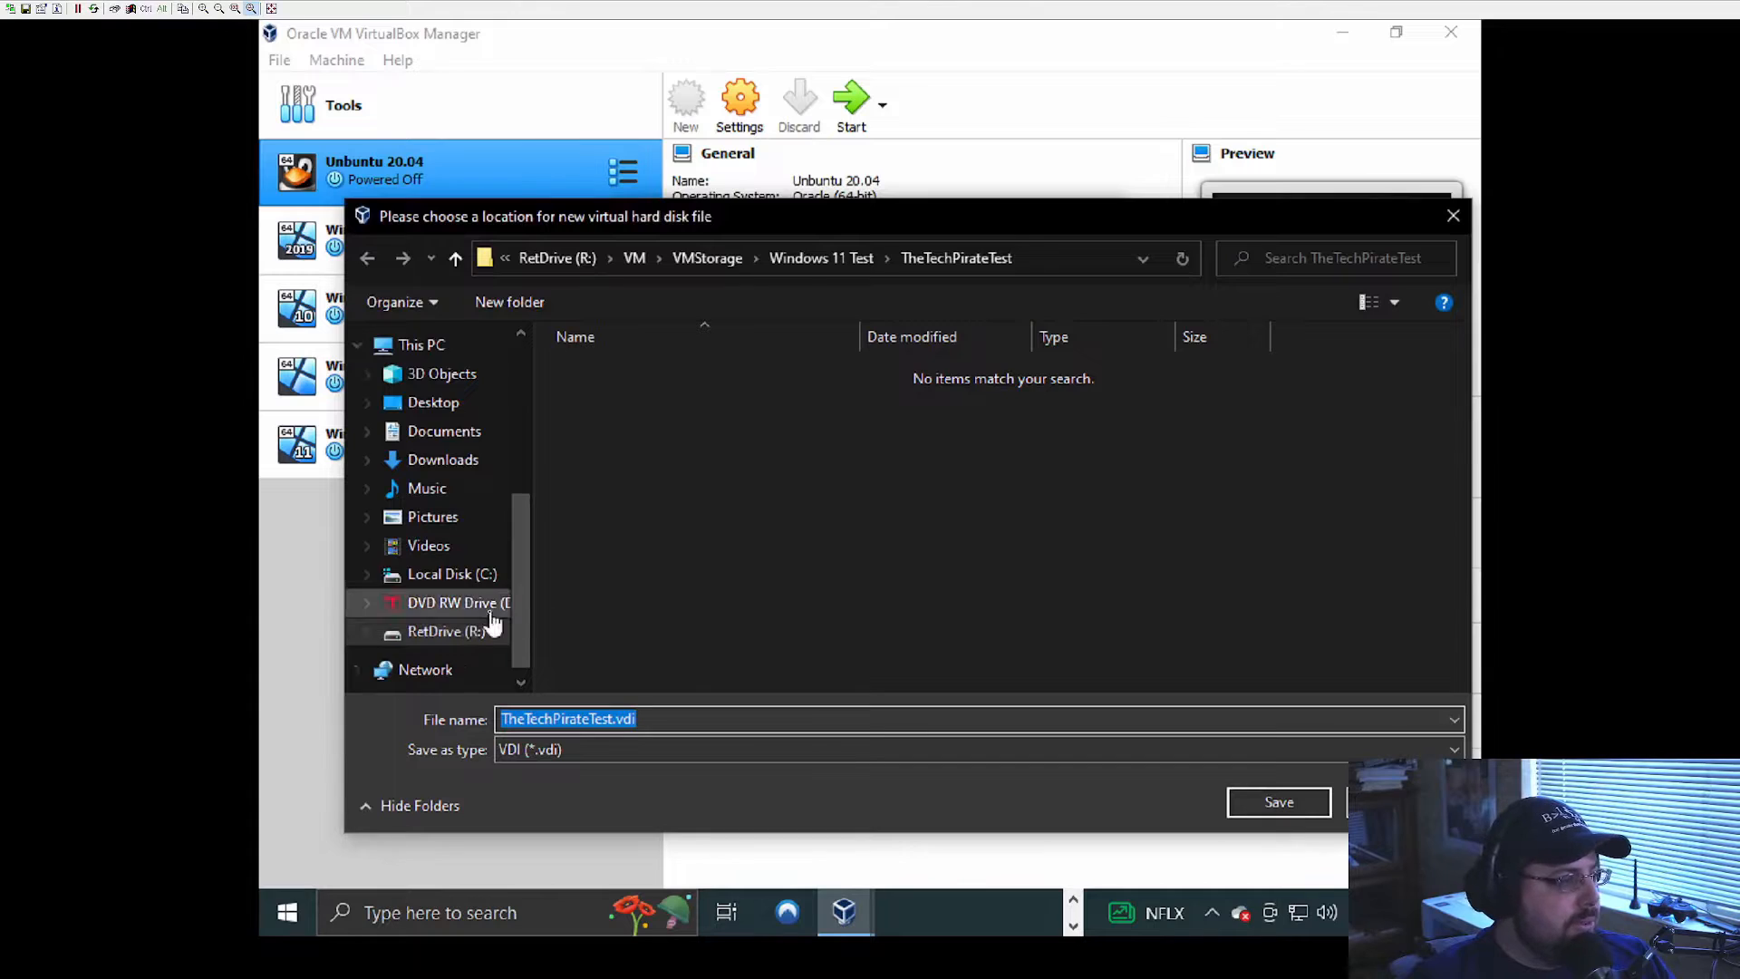
# Step: Place TheTechPirateTest.vdi in R:\VM\VMStorage\Windows 11 Test and create the 80 GB virtual hard disk
pyautogui.scroll(-1, 453, 602)
pyautogui.click(446, 593)
pyautogui.doubleClick(638, 444)
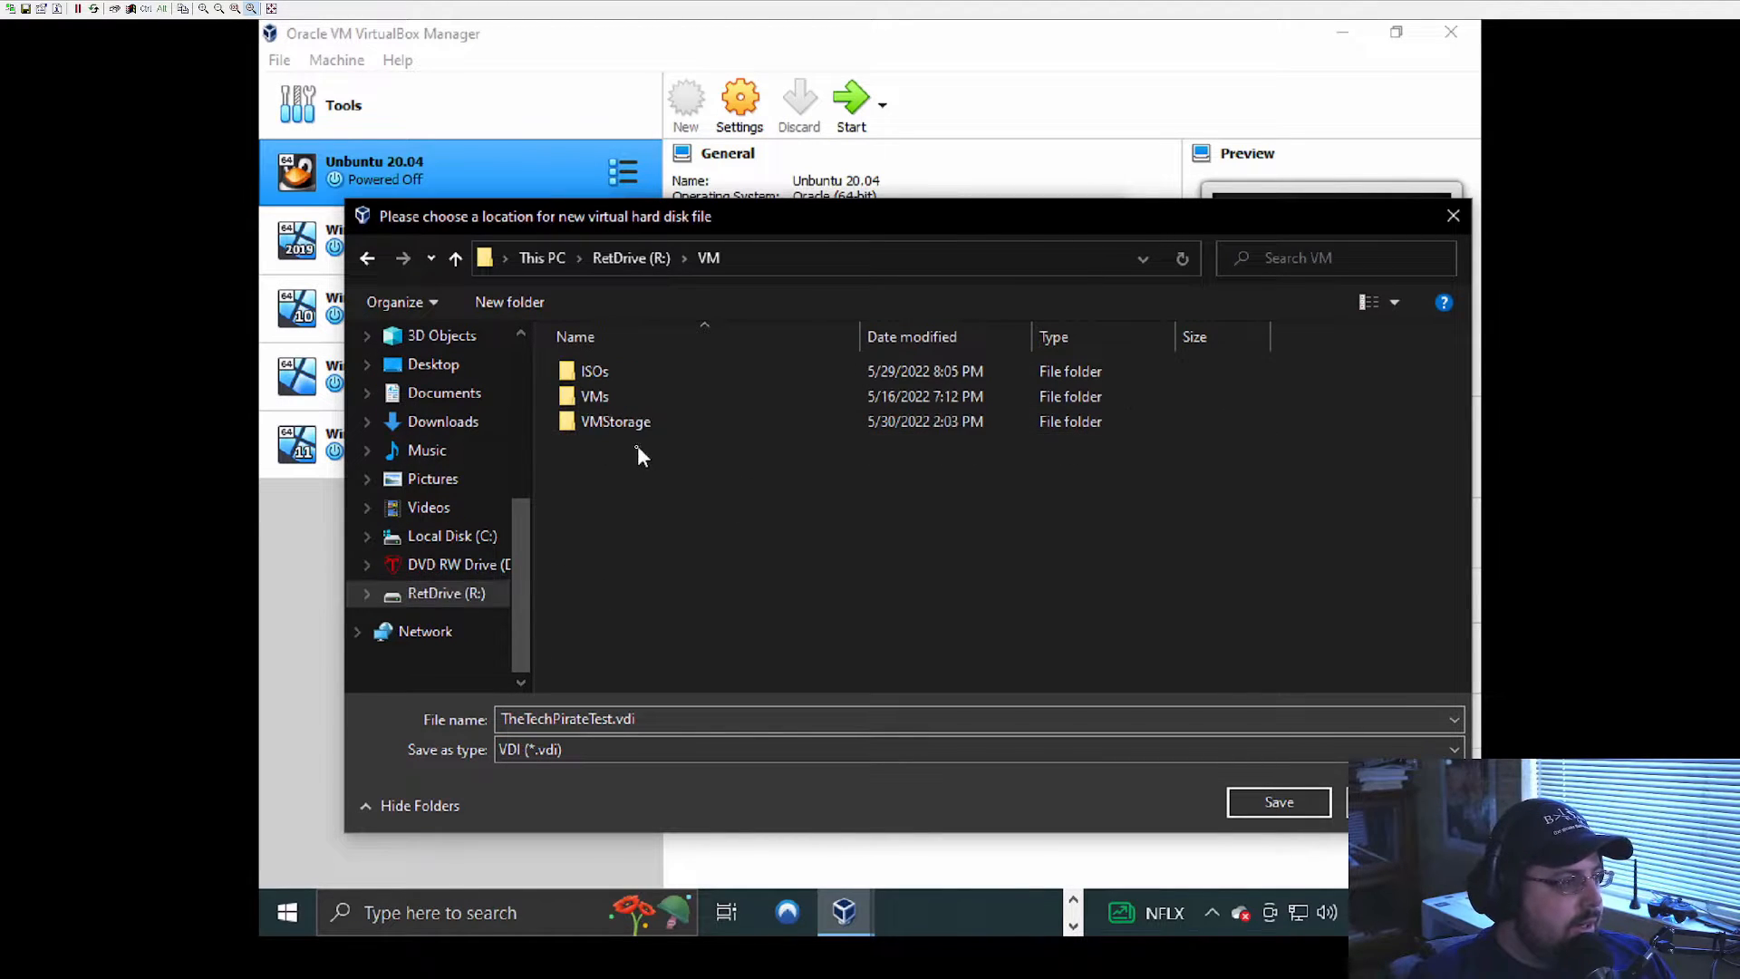
pyautogui.doubleClick(611, 430)
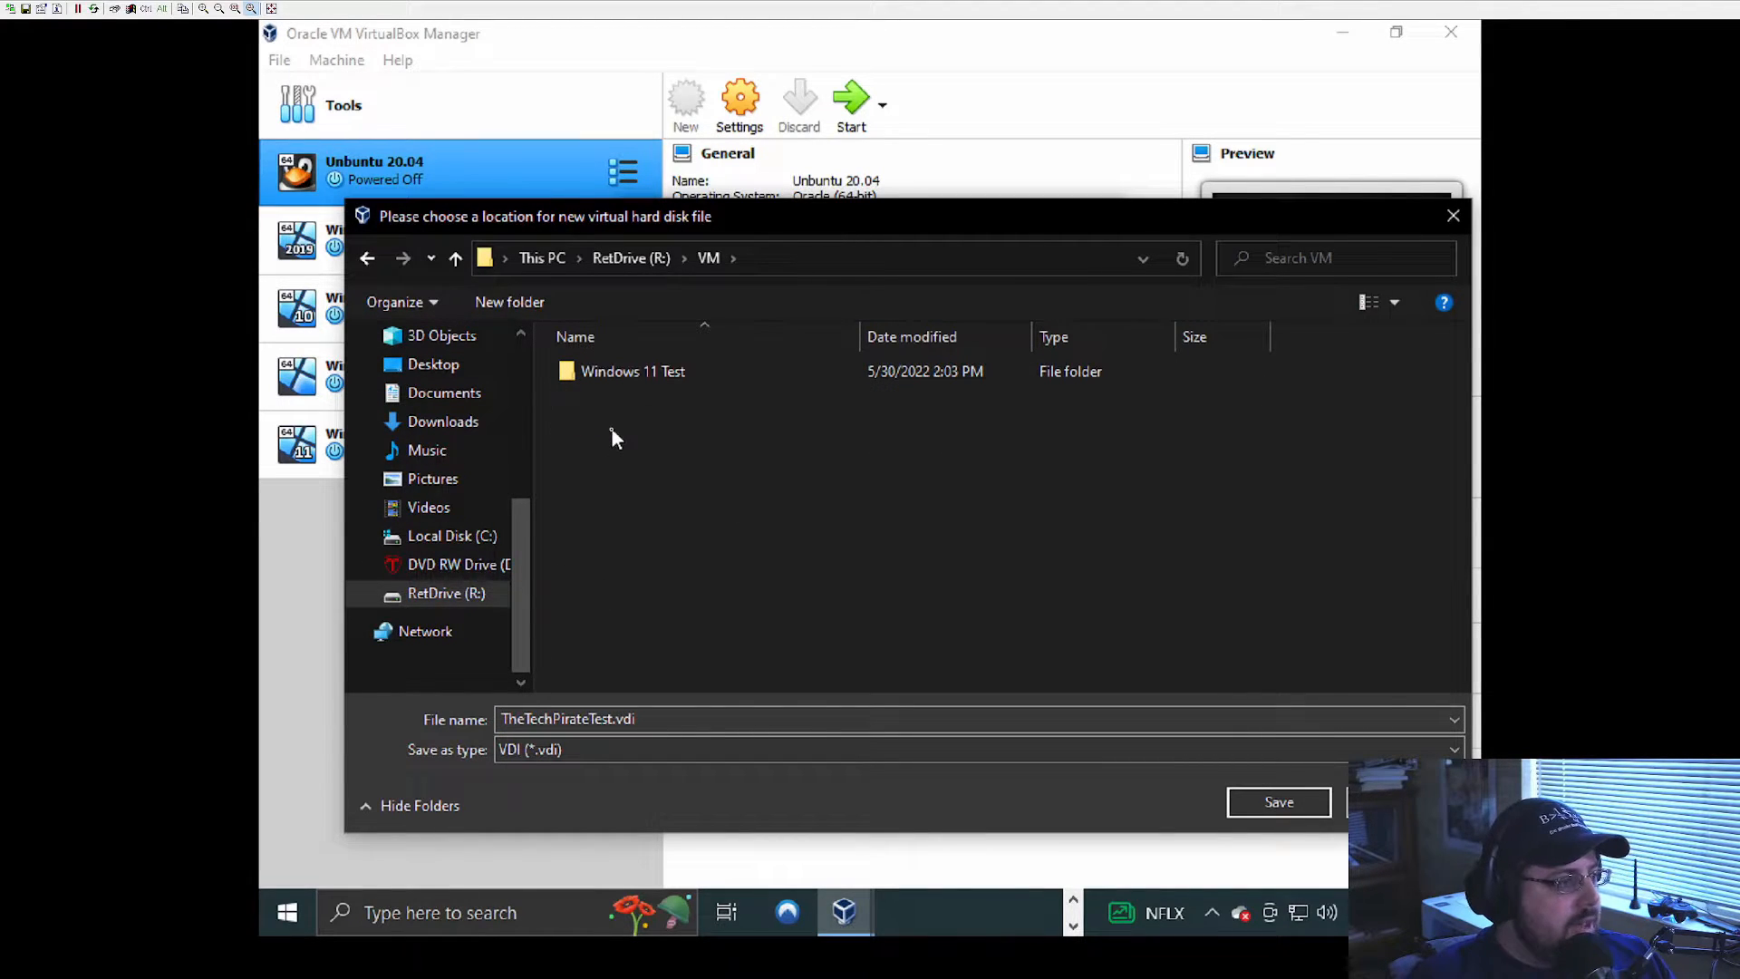
pyautogui.doubleClick(604, 373)
pyautogui.click(1278, 802)
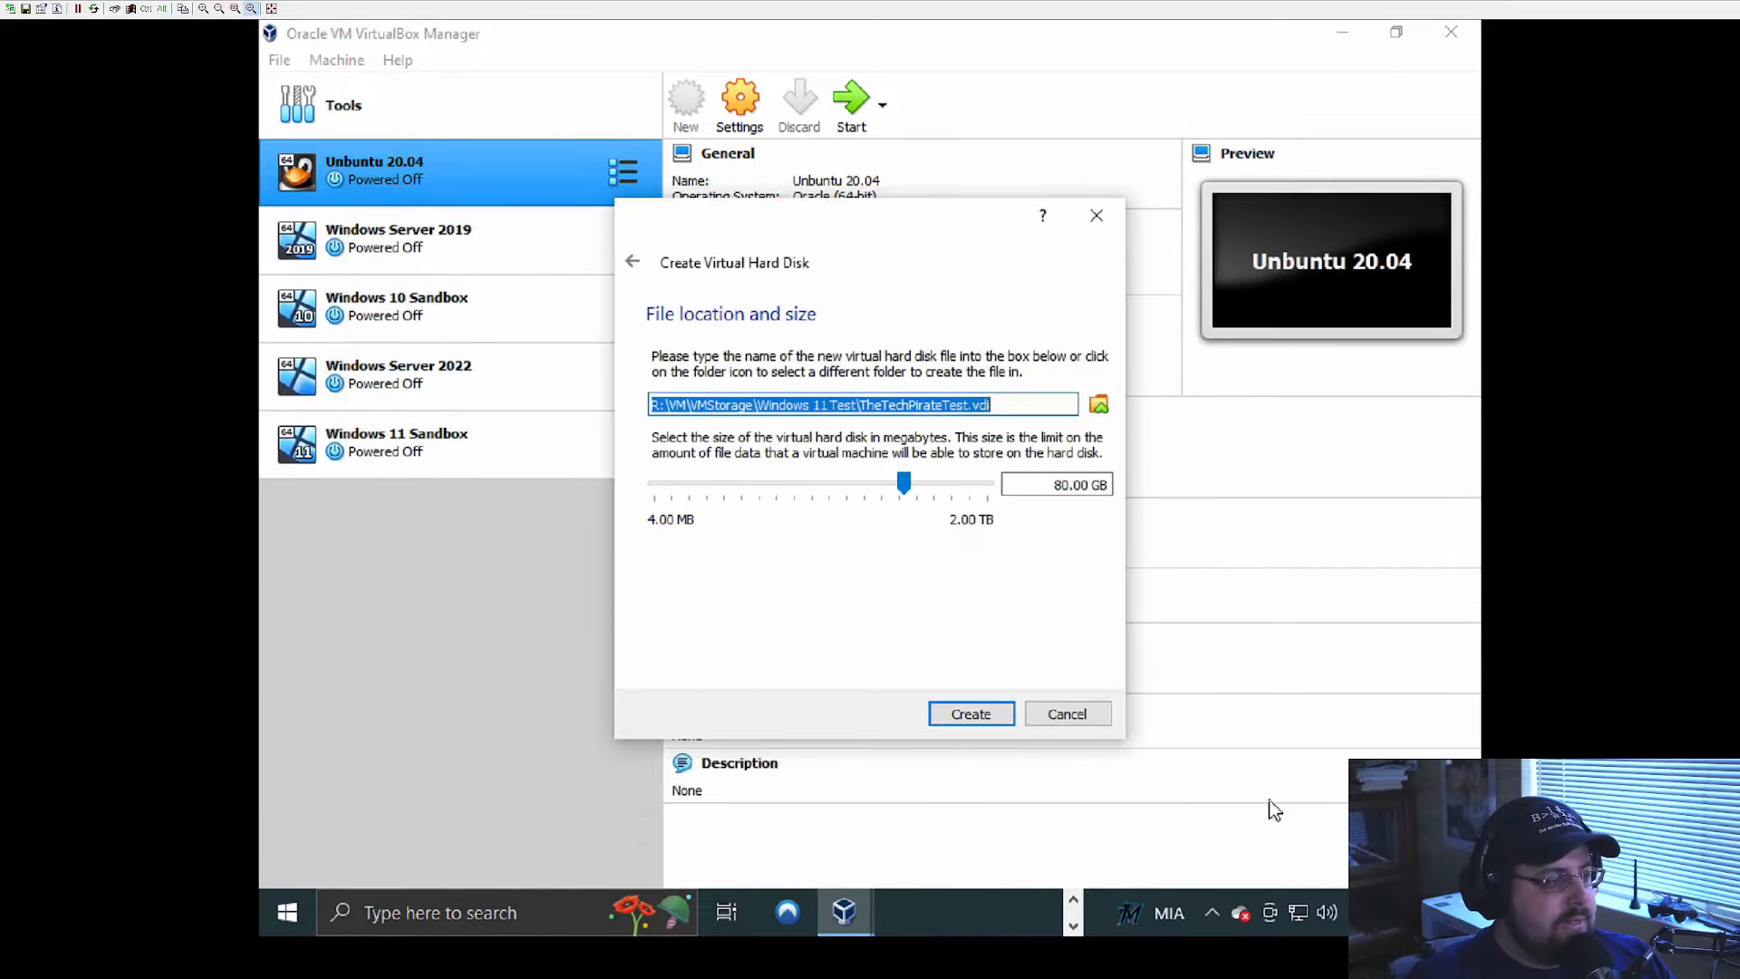
pyautogui.click(986, 716)
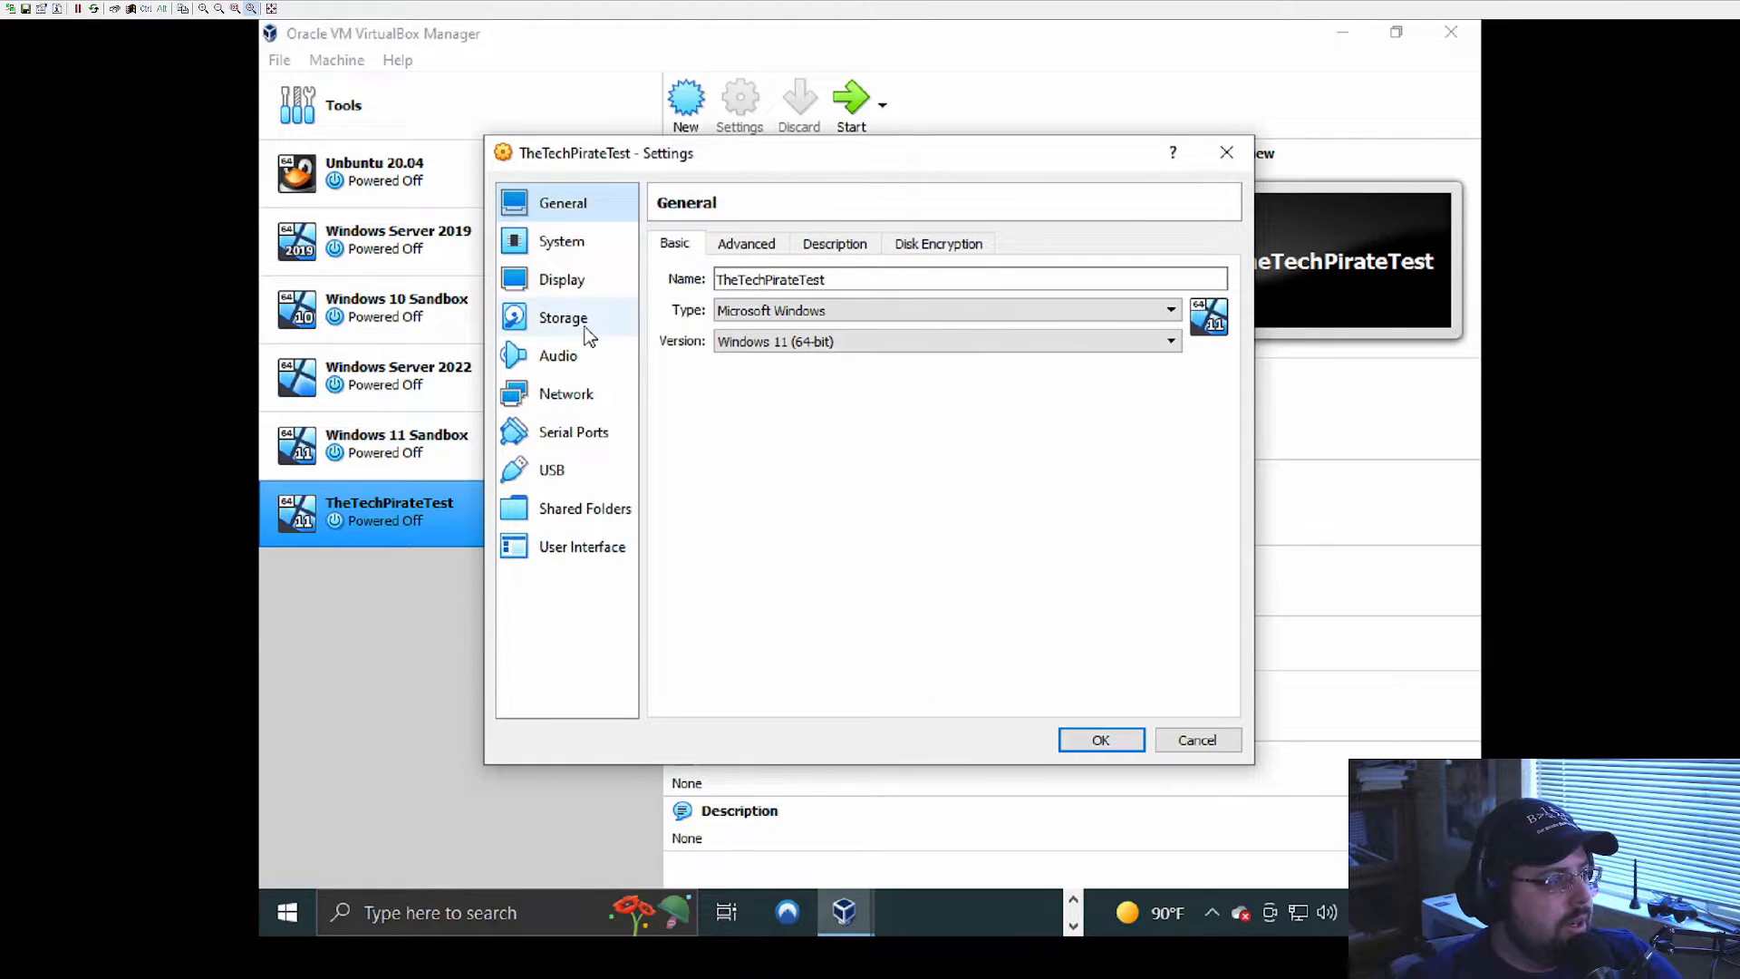
# Step: Select the empty optical drive in the storage settings of the TheTechPirateTest machine
pyautogui.click(564, 319)
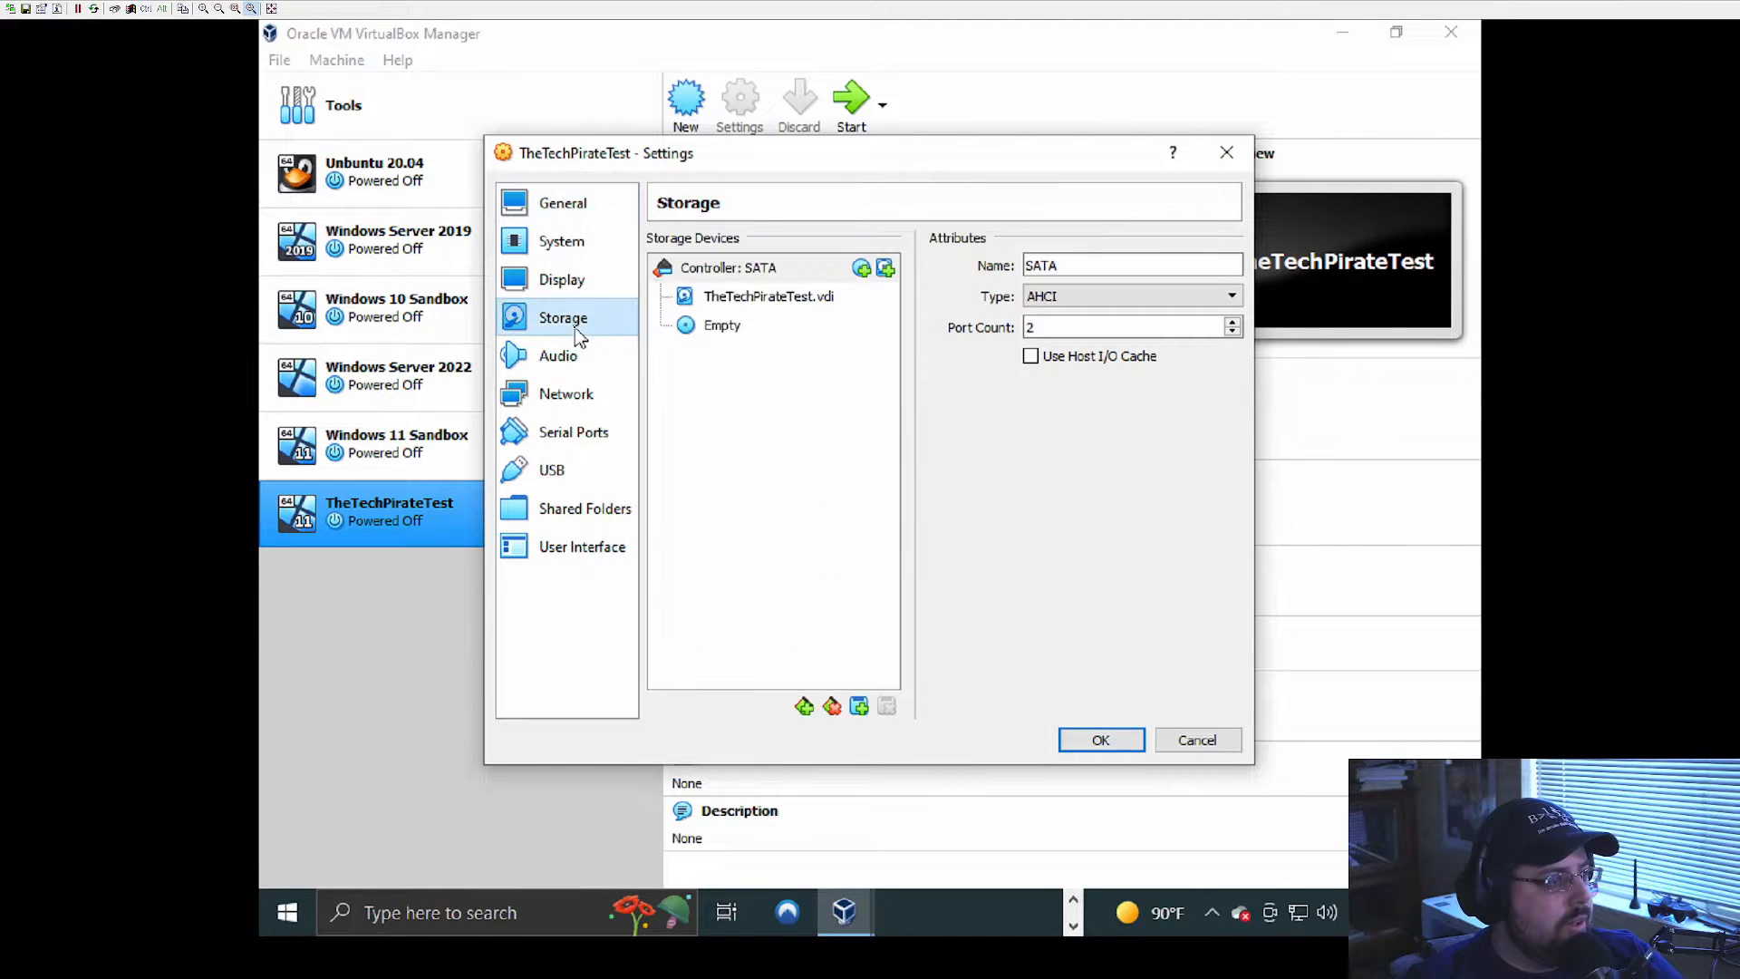
pyautogui.click(725, 328)
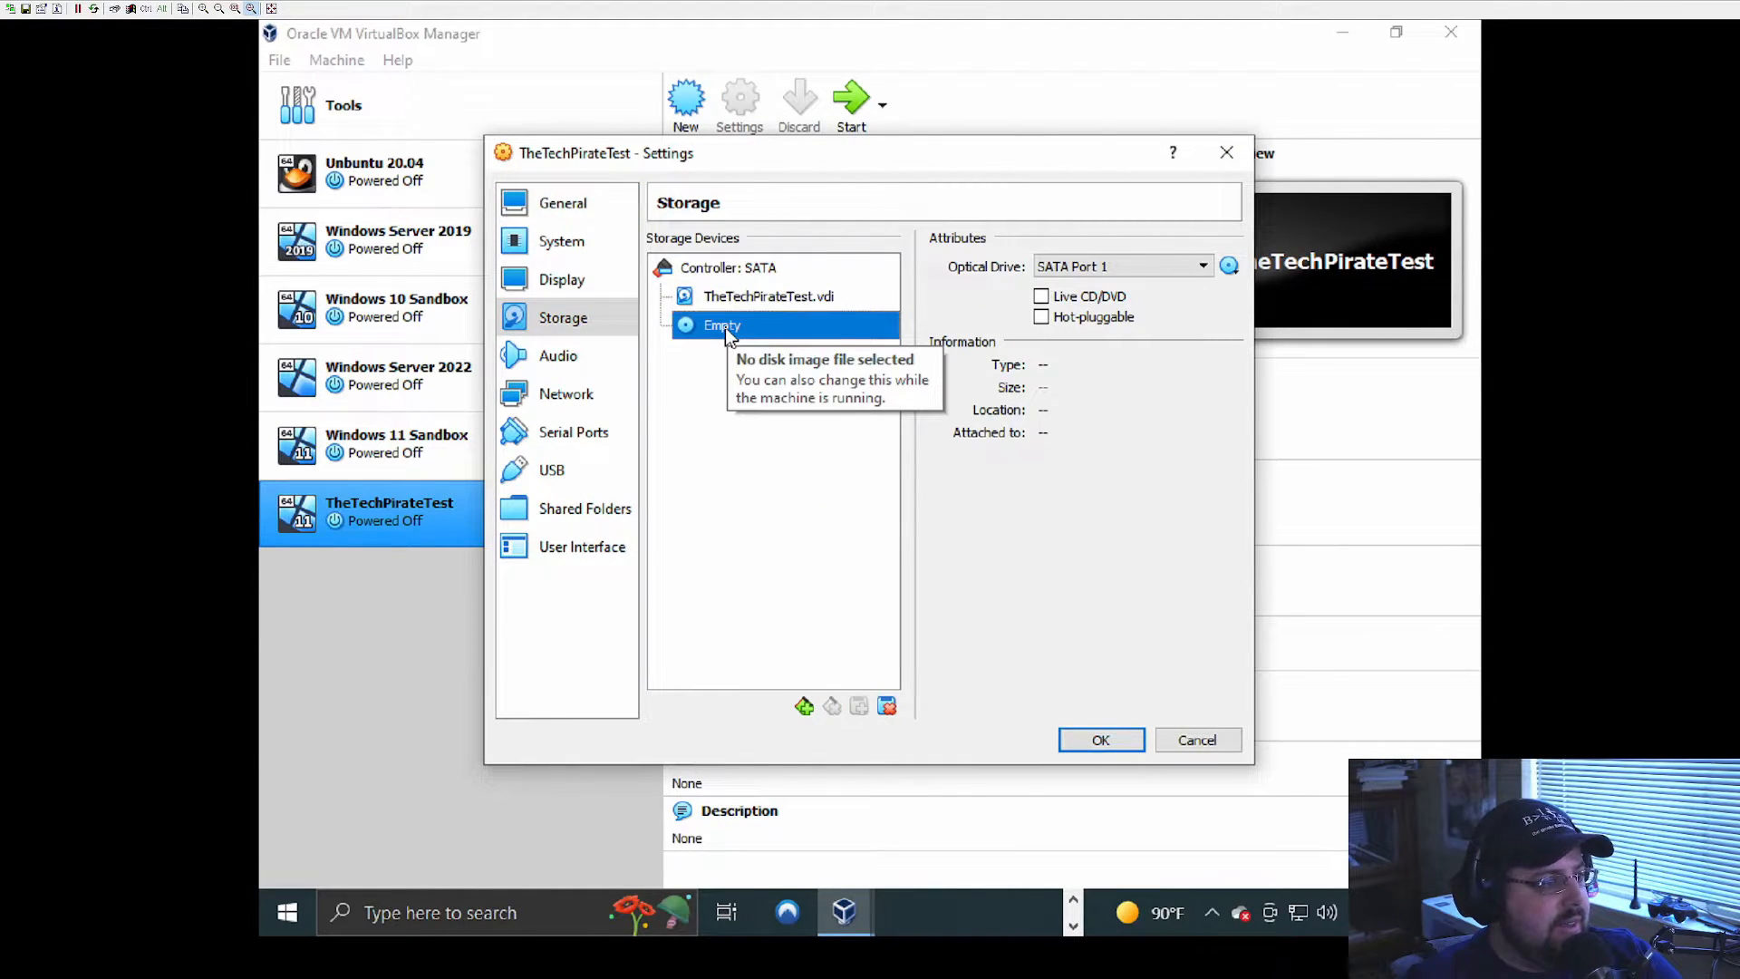
pyautogui.click(1229, 266)
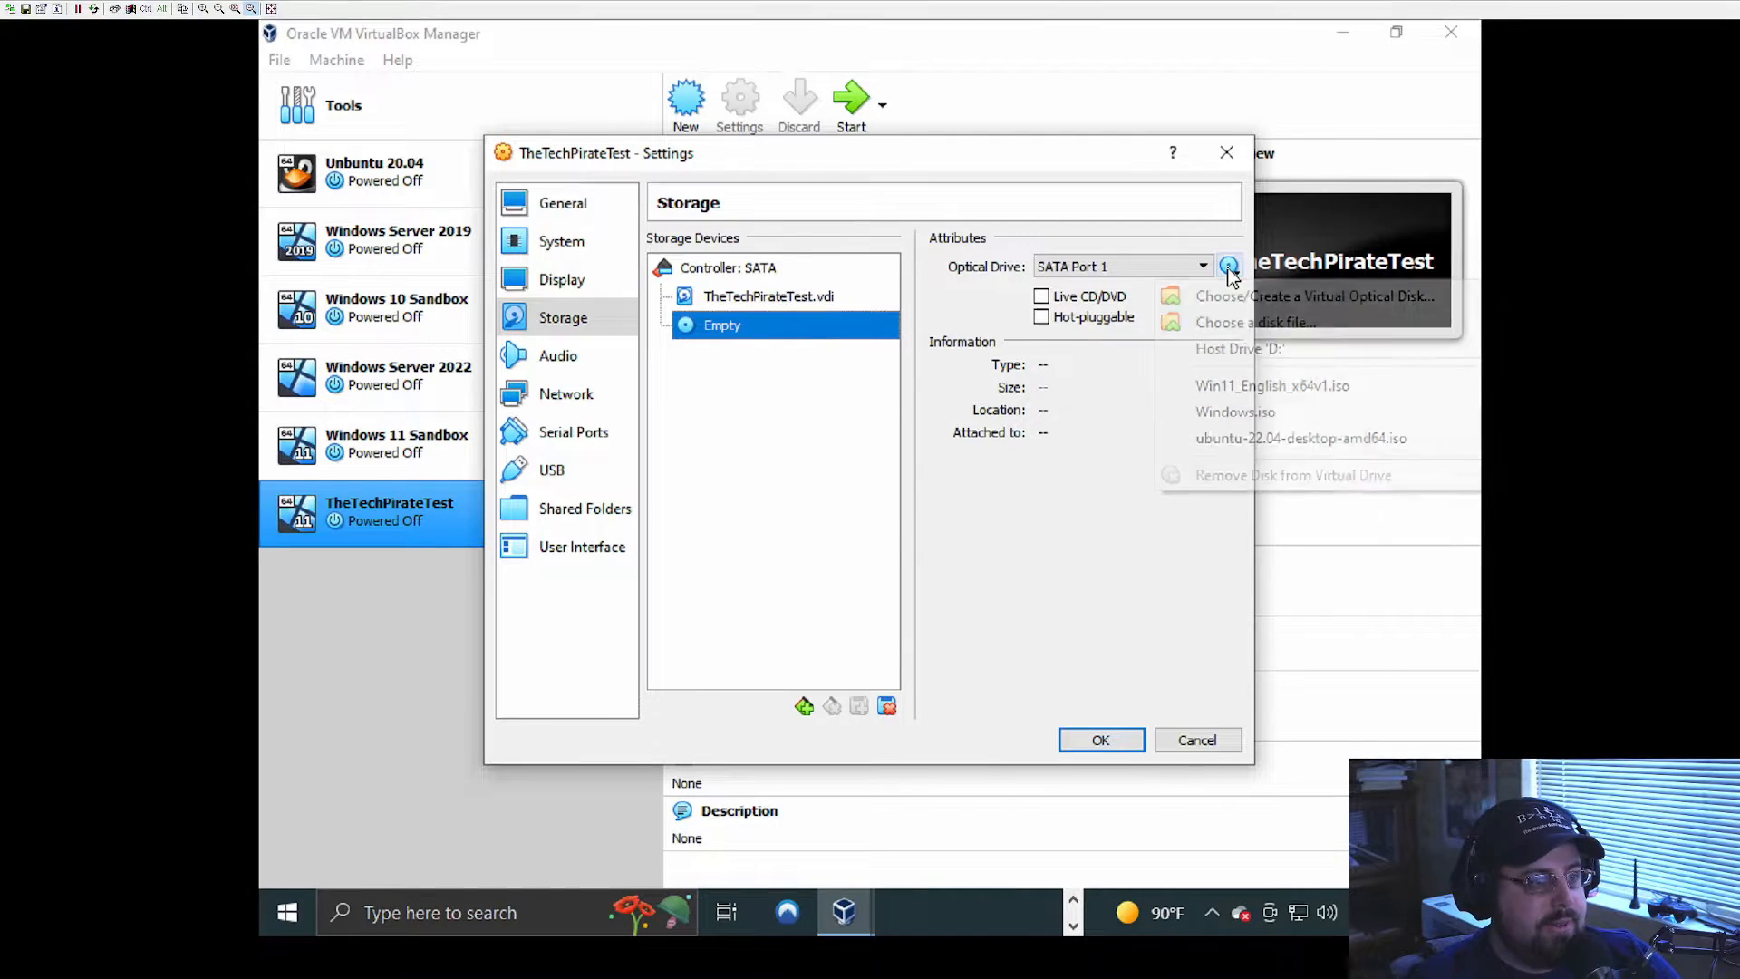
pyautogui.click(1235, 324)
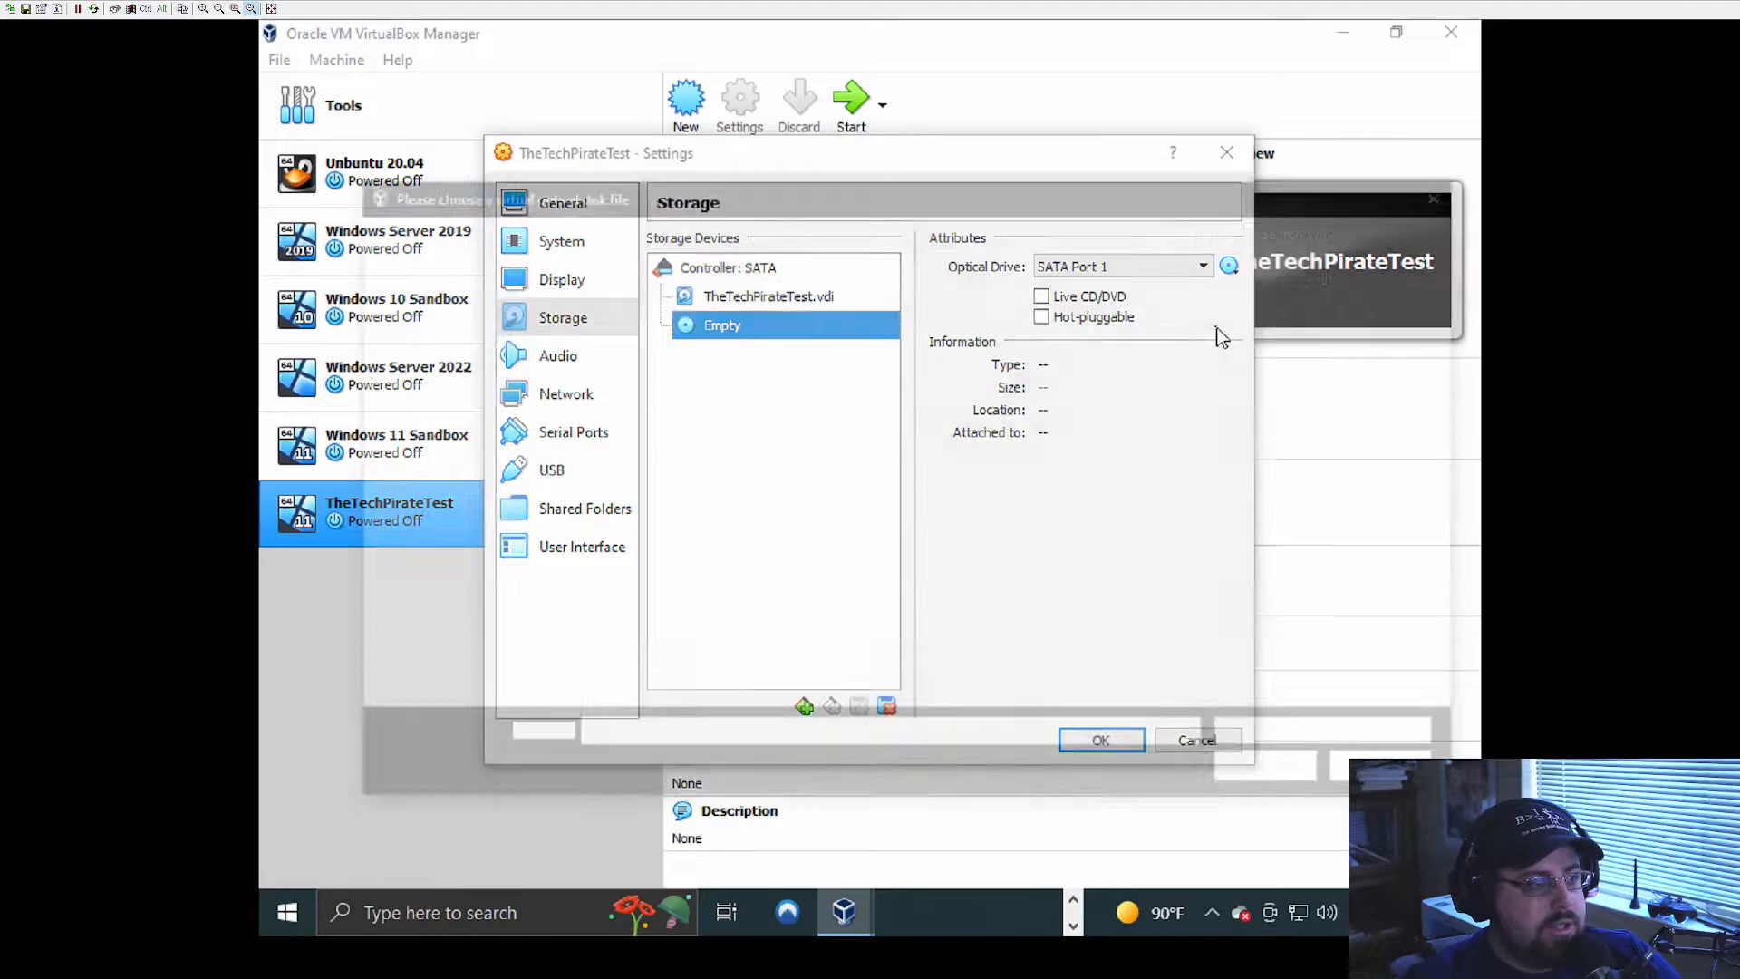
pyautogui.click(1452, 192)
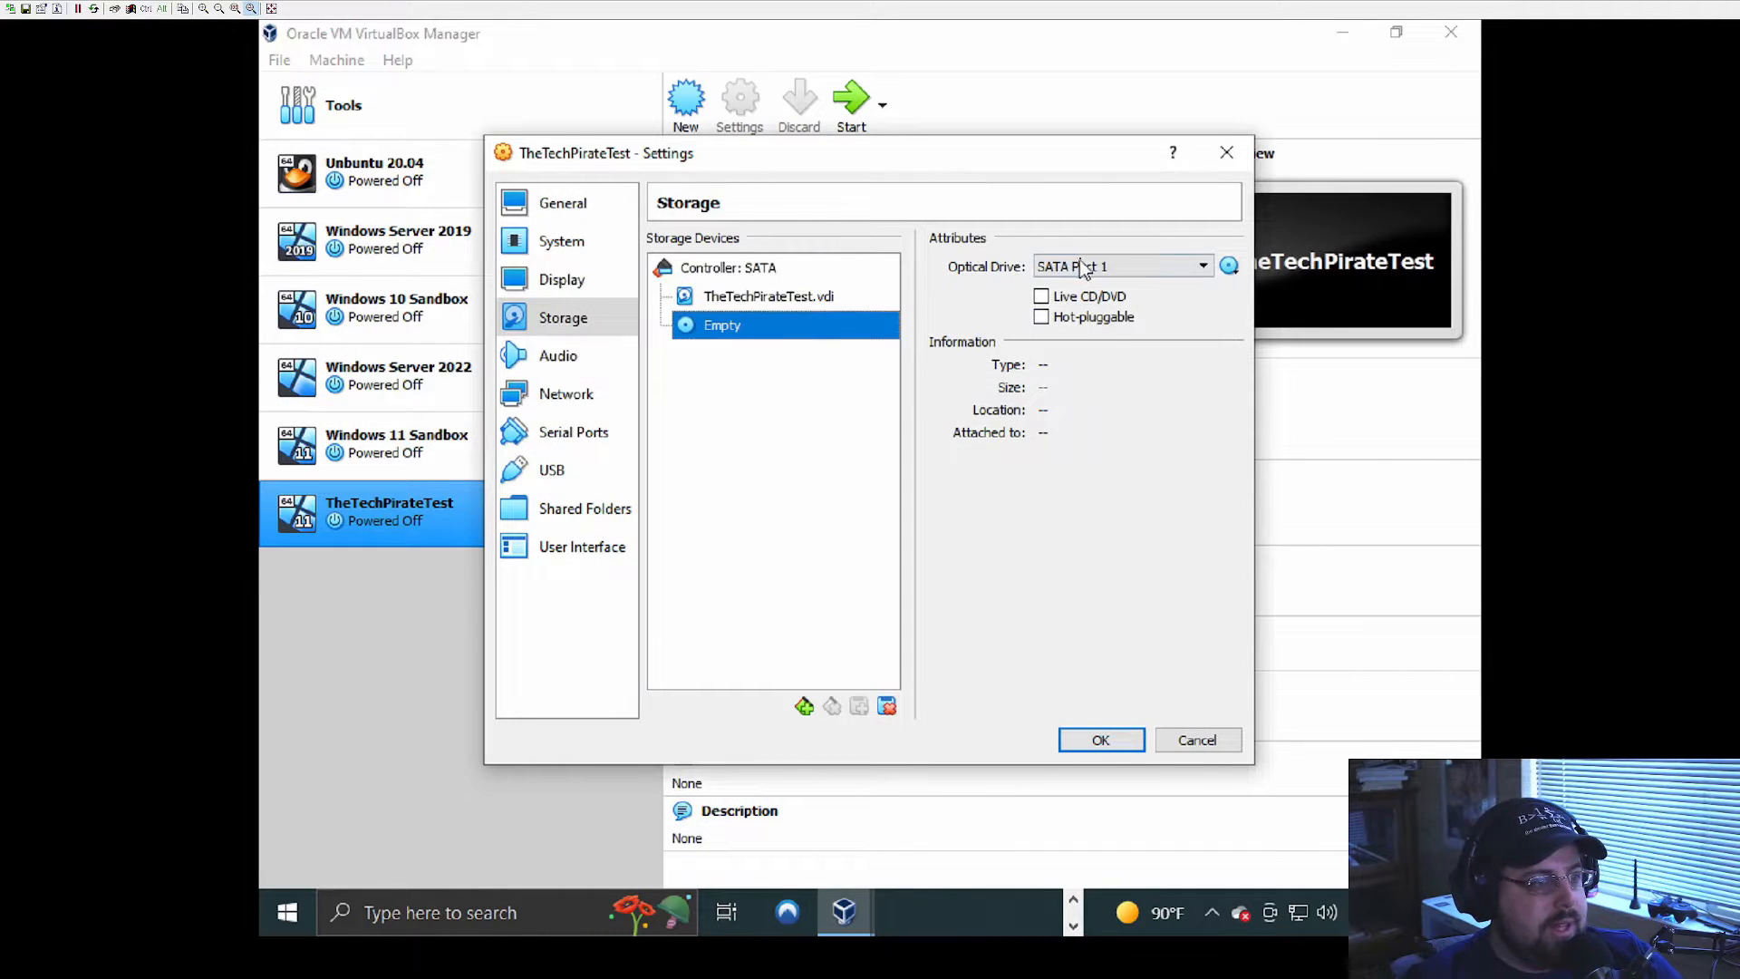
# Step: Load Win11_English_x64v1.iso into the machine's empty optical drive and save the storage settings
pyautogui.click(1230, 274)
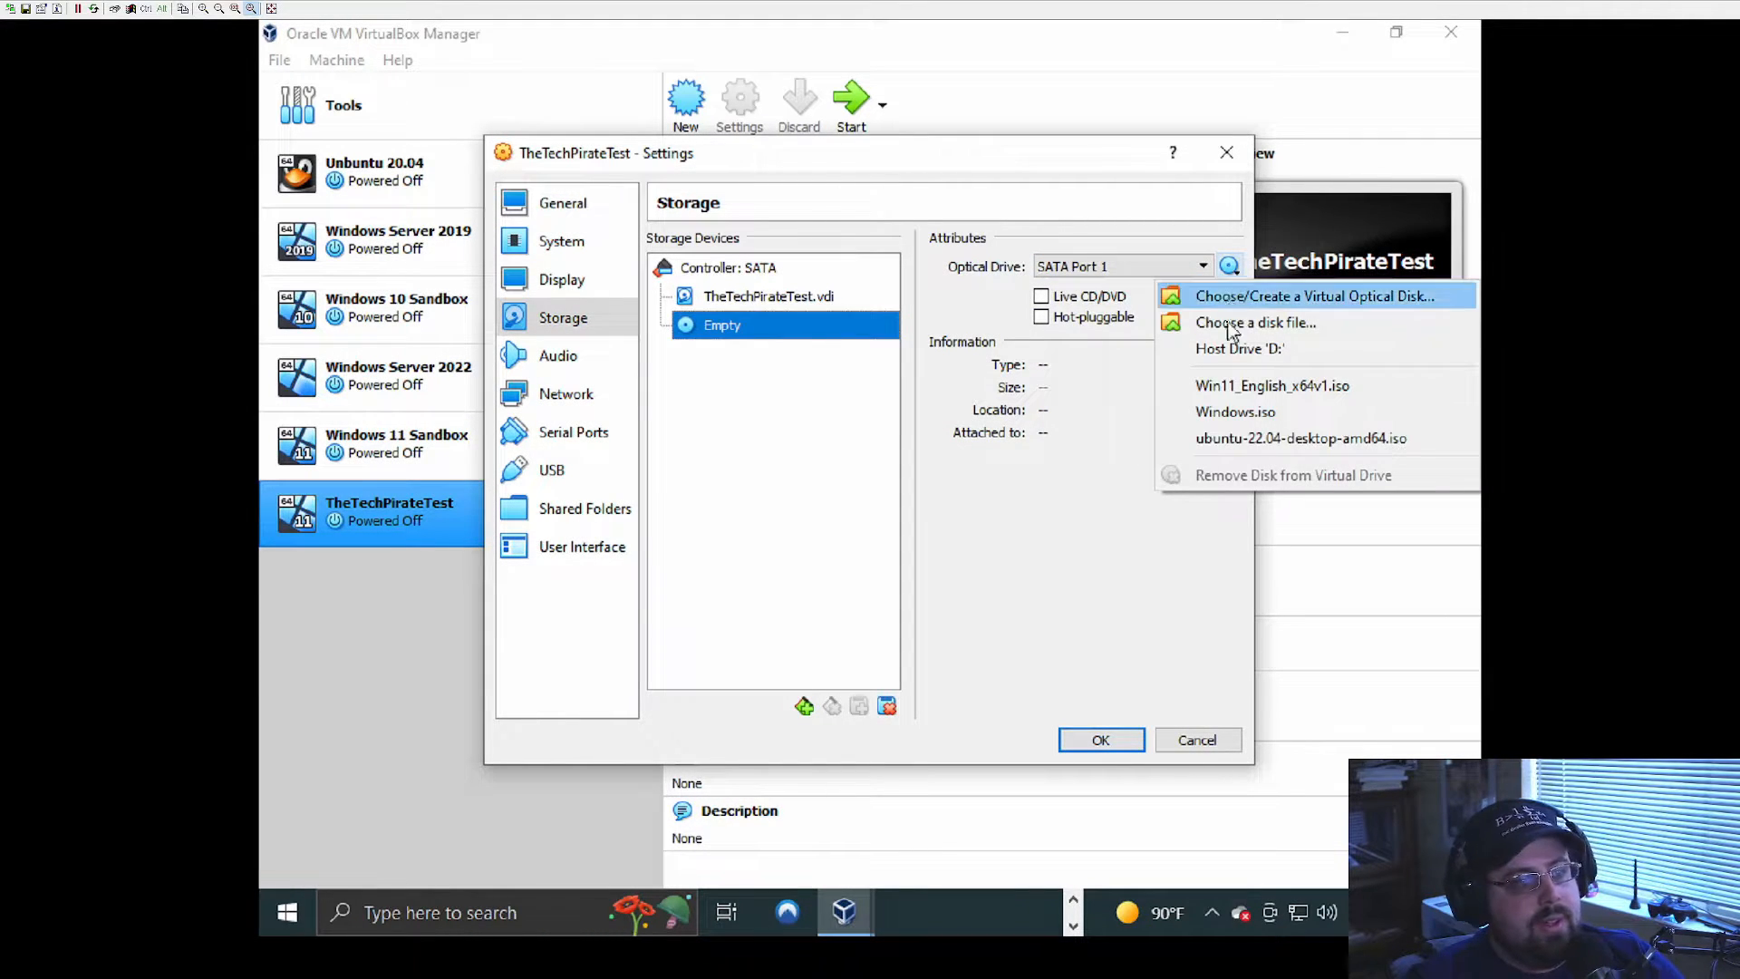
pyautogui.click(1251, 385)
pyautogui.click(1113, 741)
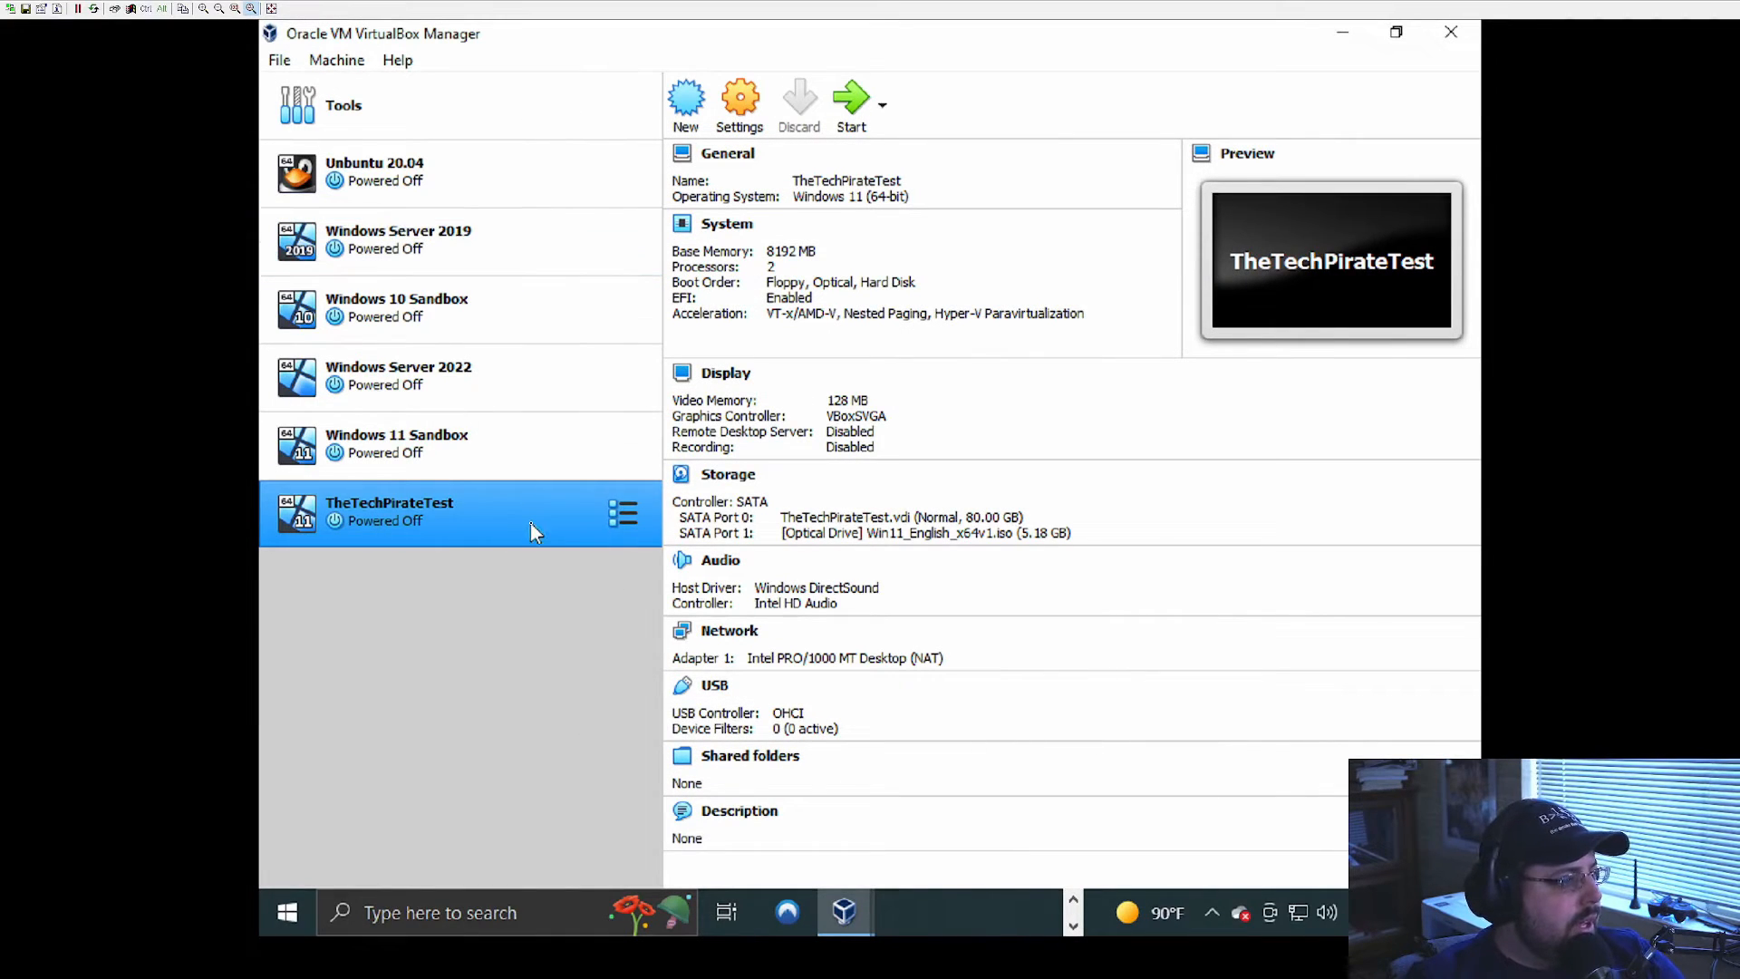
# Step: Start the TheTechPirateTest machine and accept English (United States) and the US keyboard in Windows Setup
pyautogui.click(849, 99)
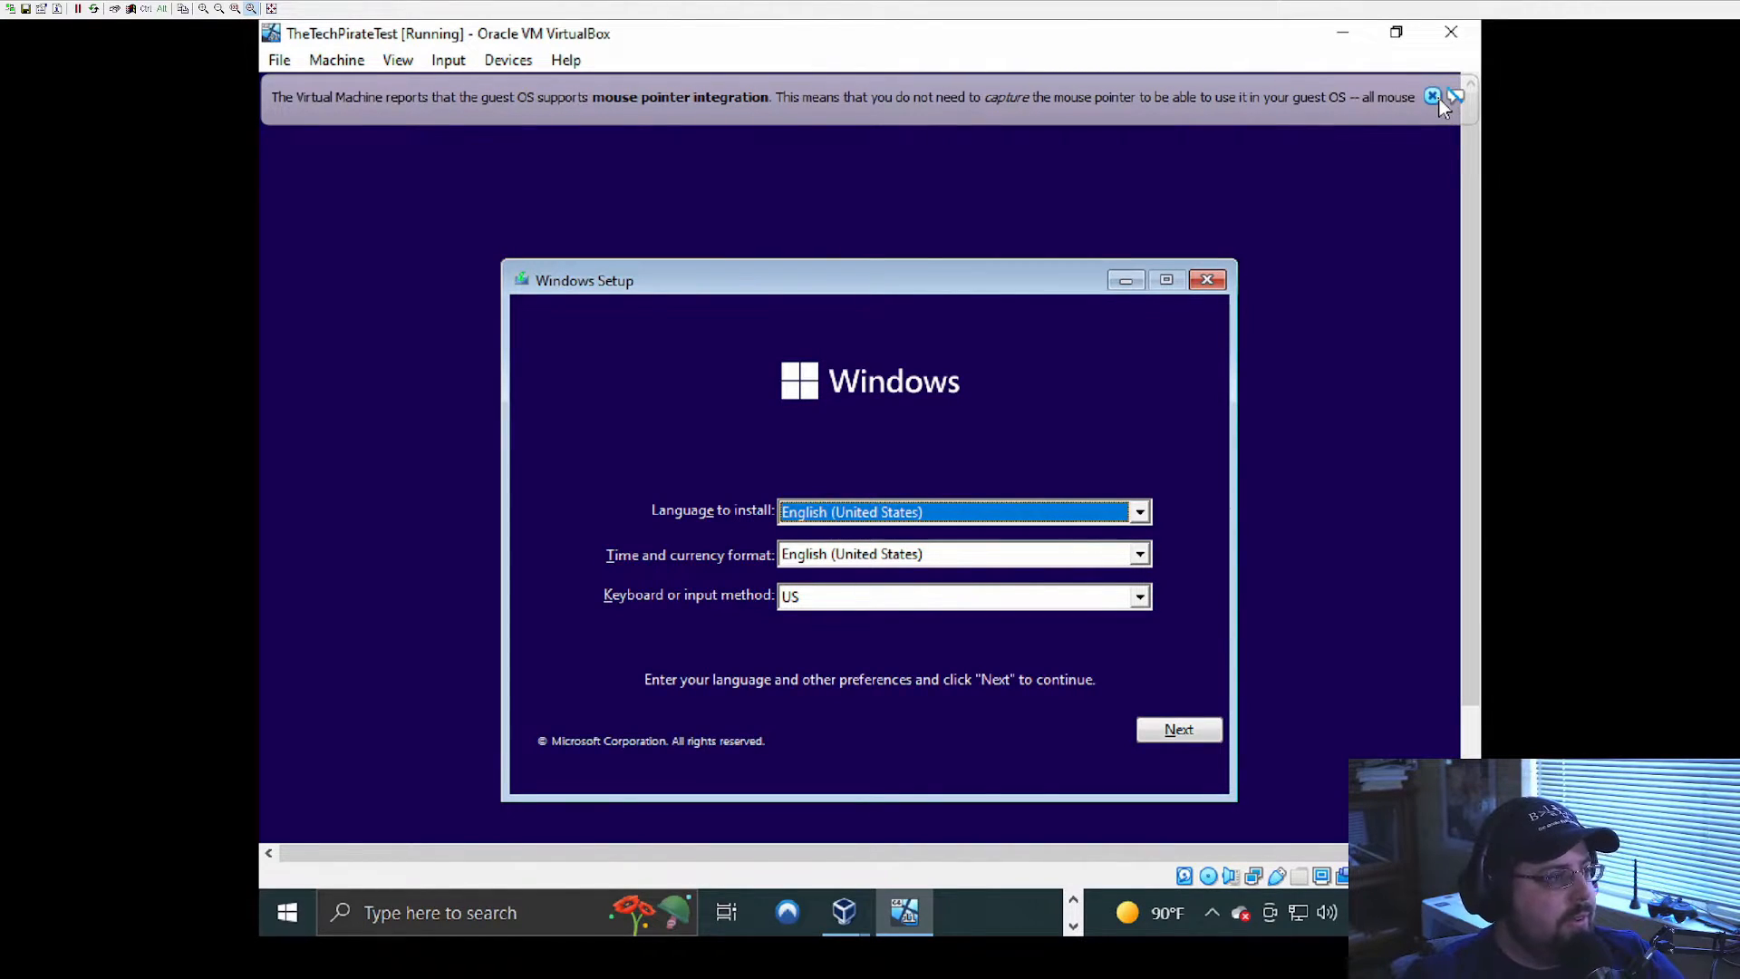
pyautogui.click(1175, 729)
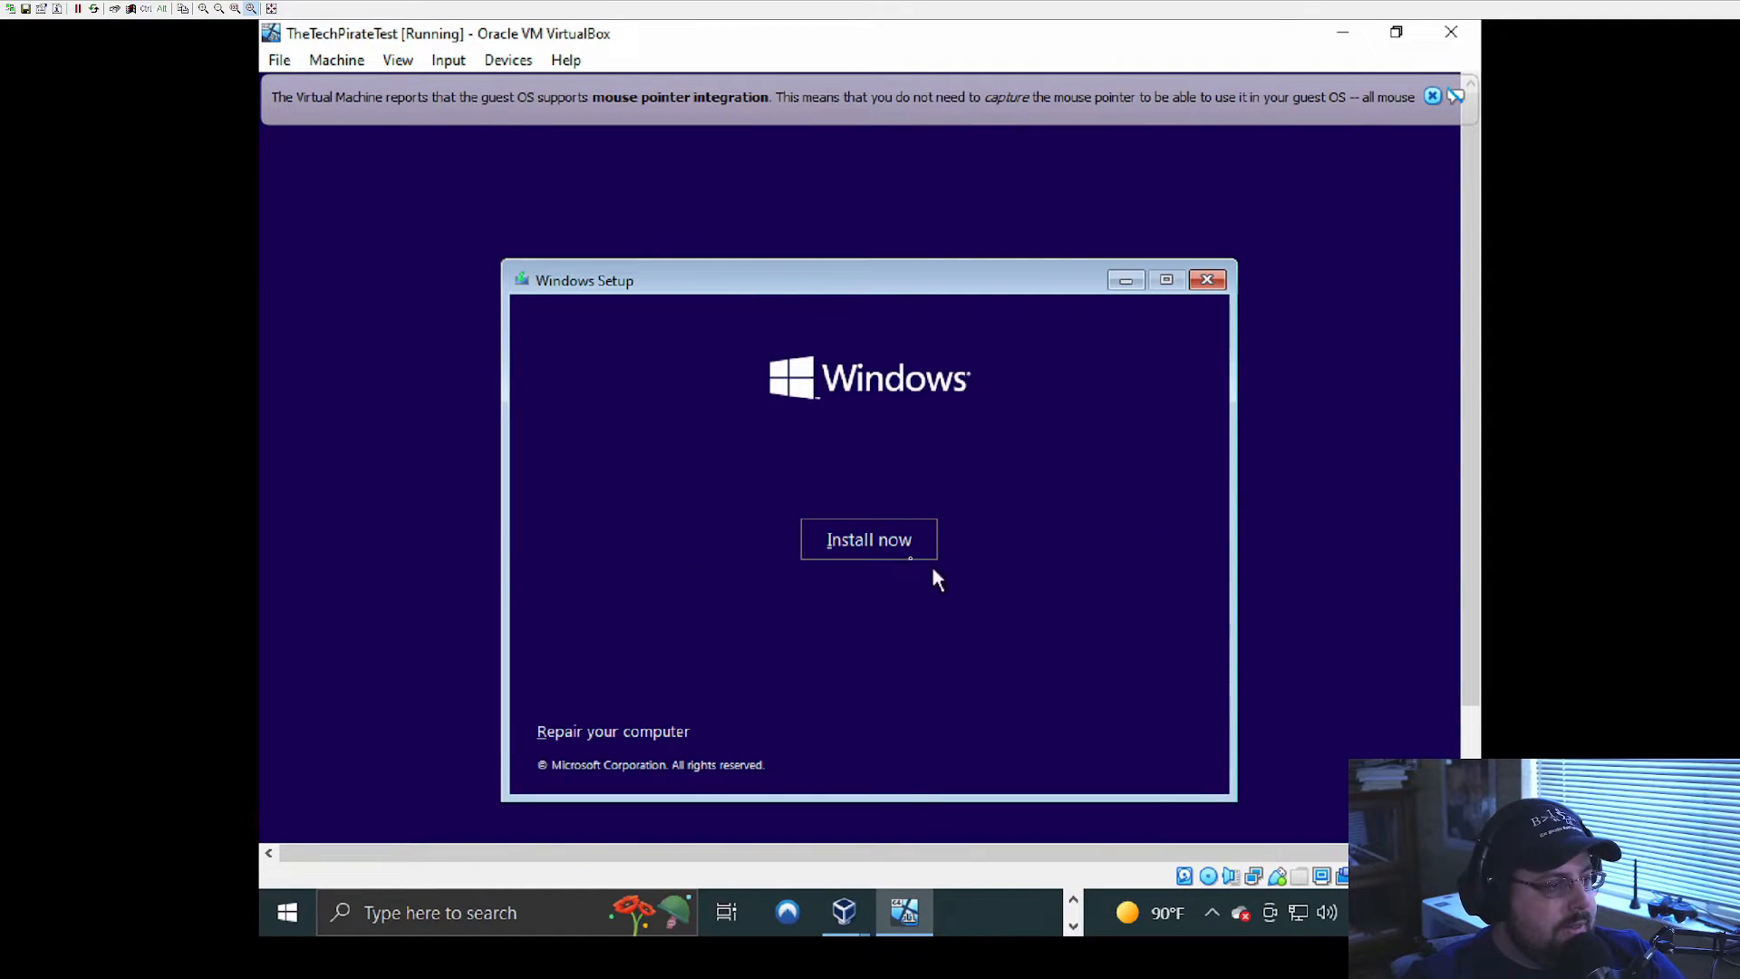
# Step: Try to install Windows 11 Pro without a product key, and cancel the installation back to the initial setup screen
pyautogui.click(851, 541)
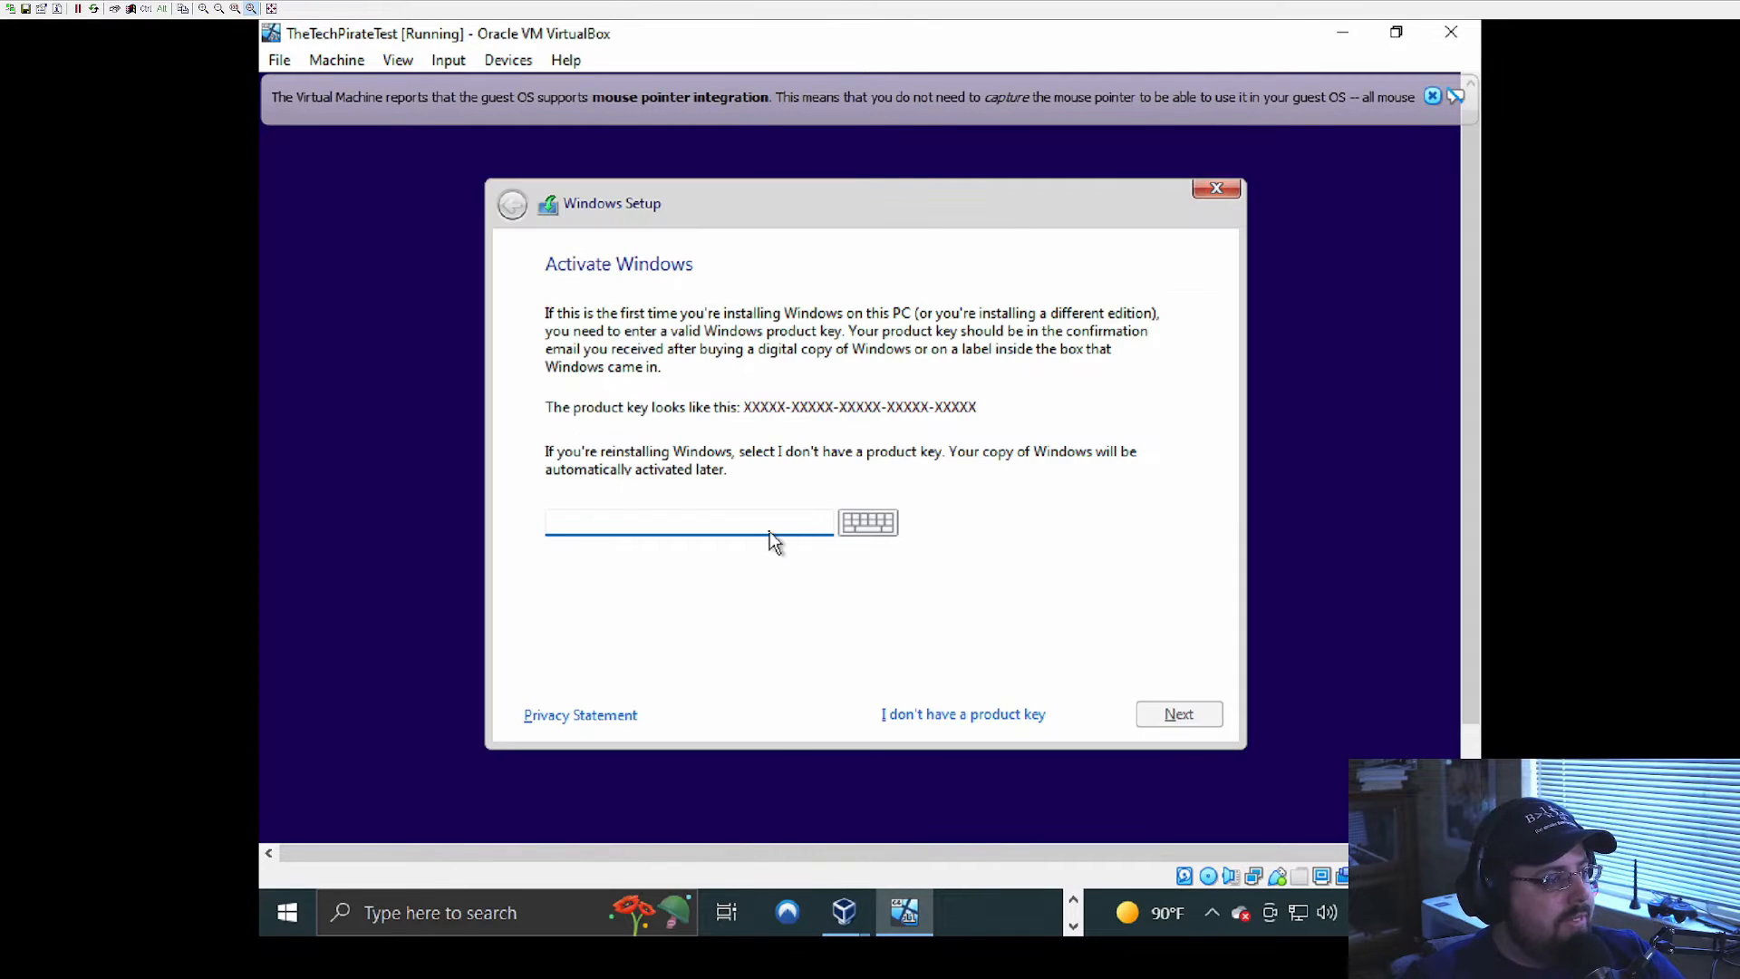
pyautogui.click(939, 715)
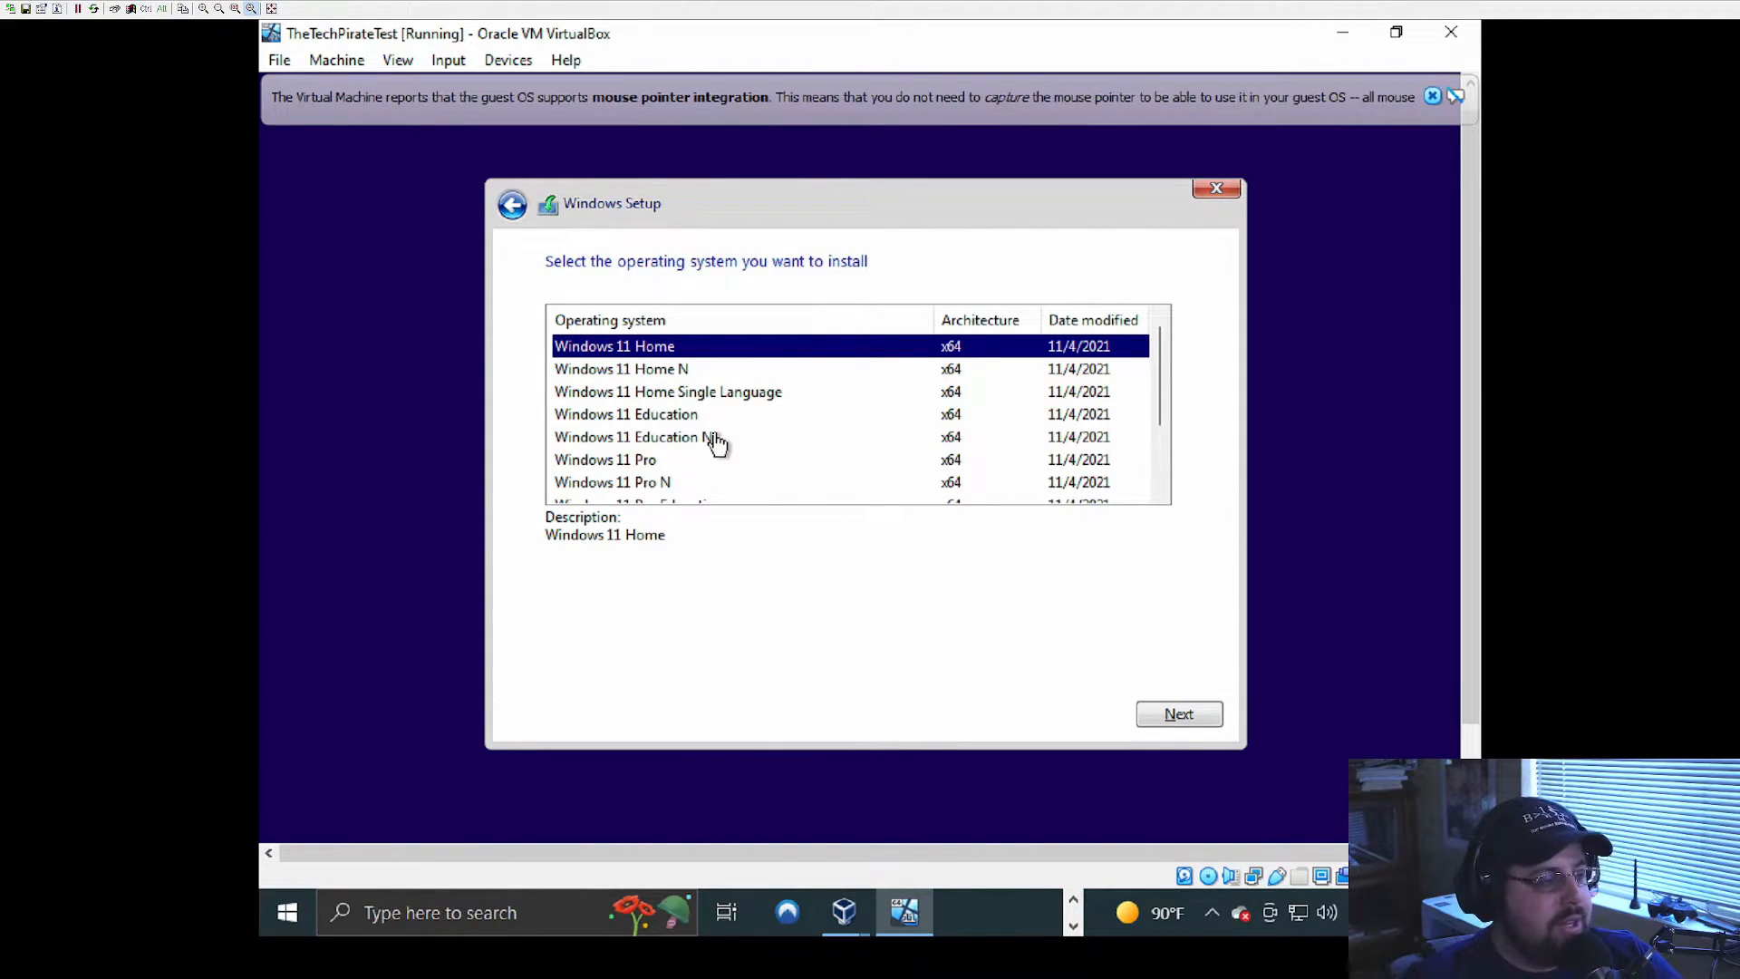
pyautogui.scroll(-2, 710, 438)
pyautogui.scroll(1, 710, 453)
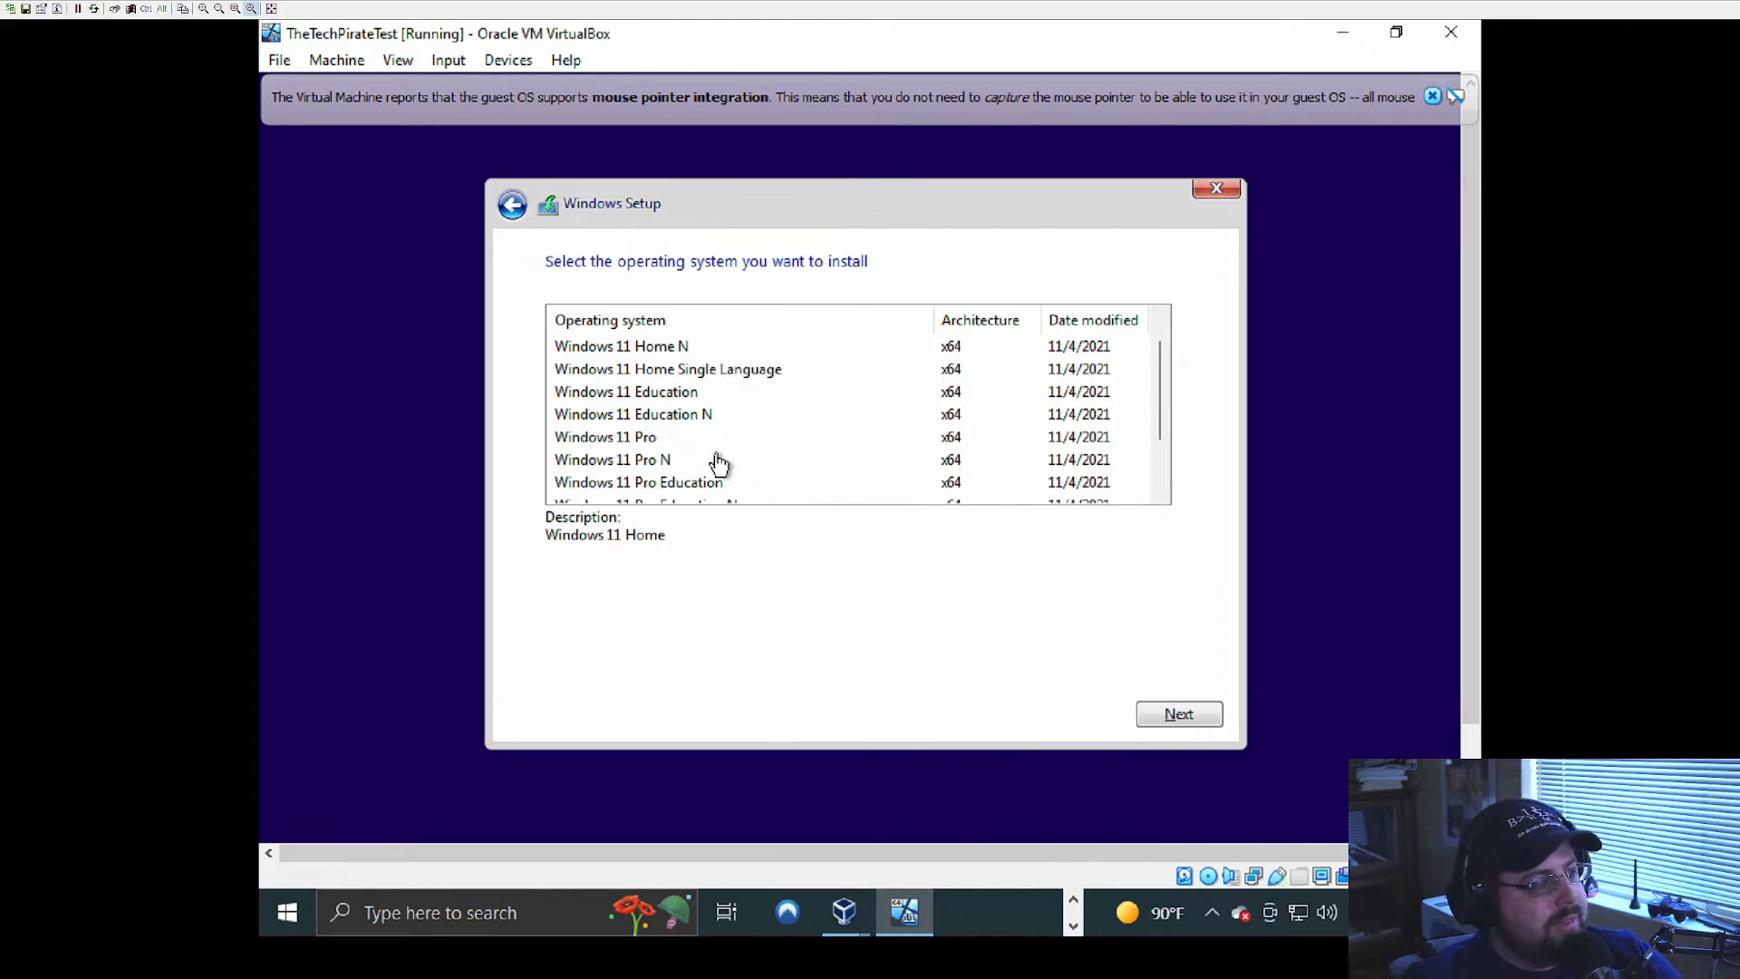
pyautogui.click(664, 444)
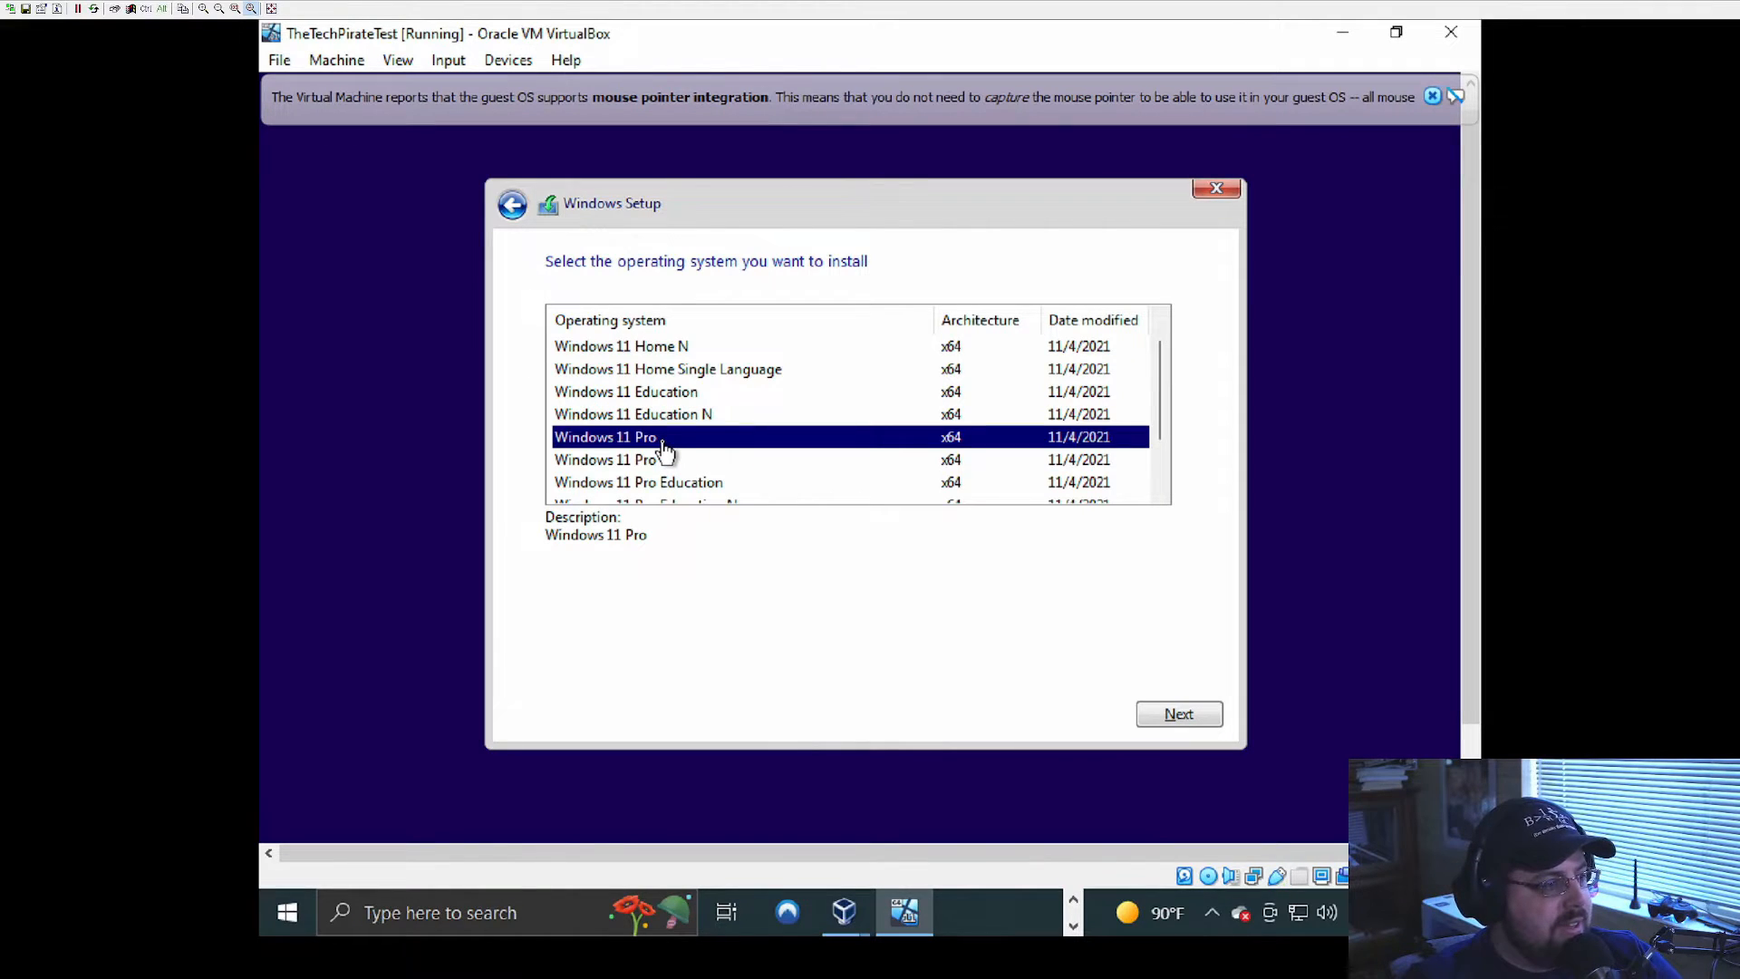
pyautogui.click(1166, 713)
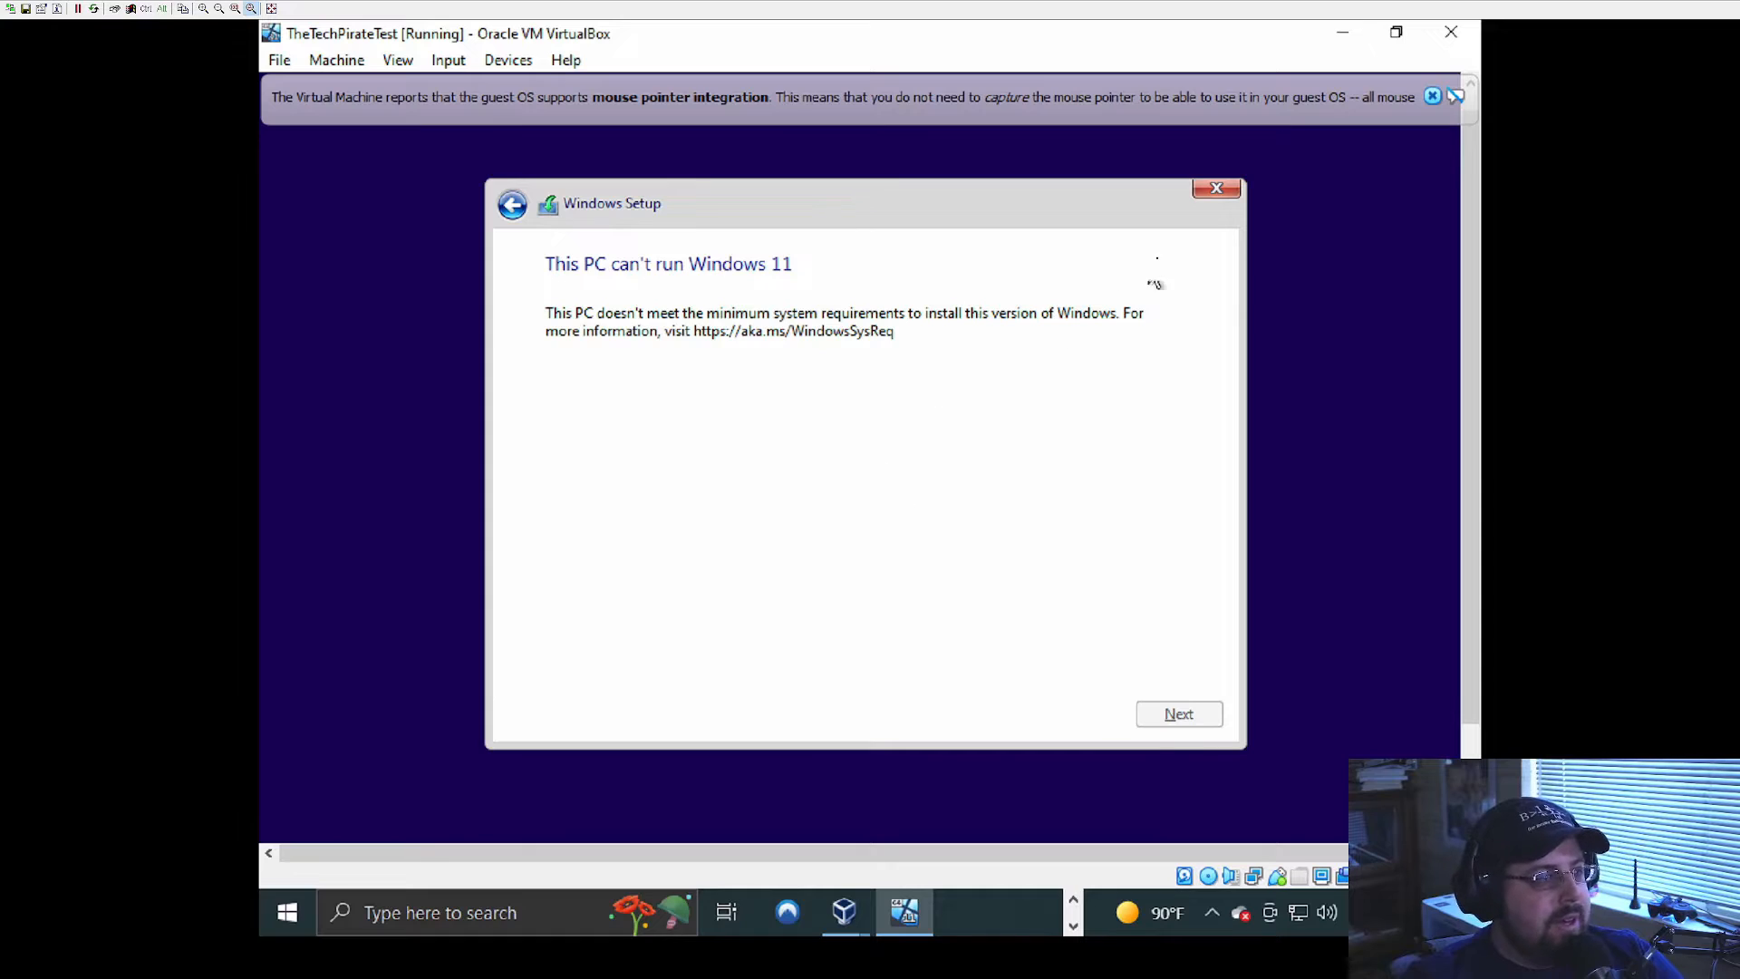
pyautogui.click(1211, 193)
pyautogui.click(1033, 607)
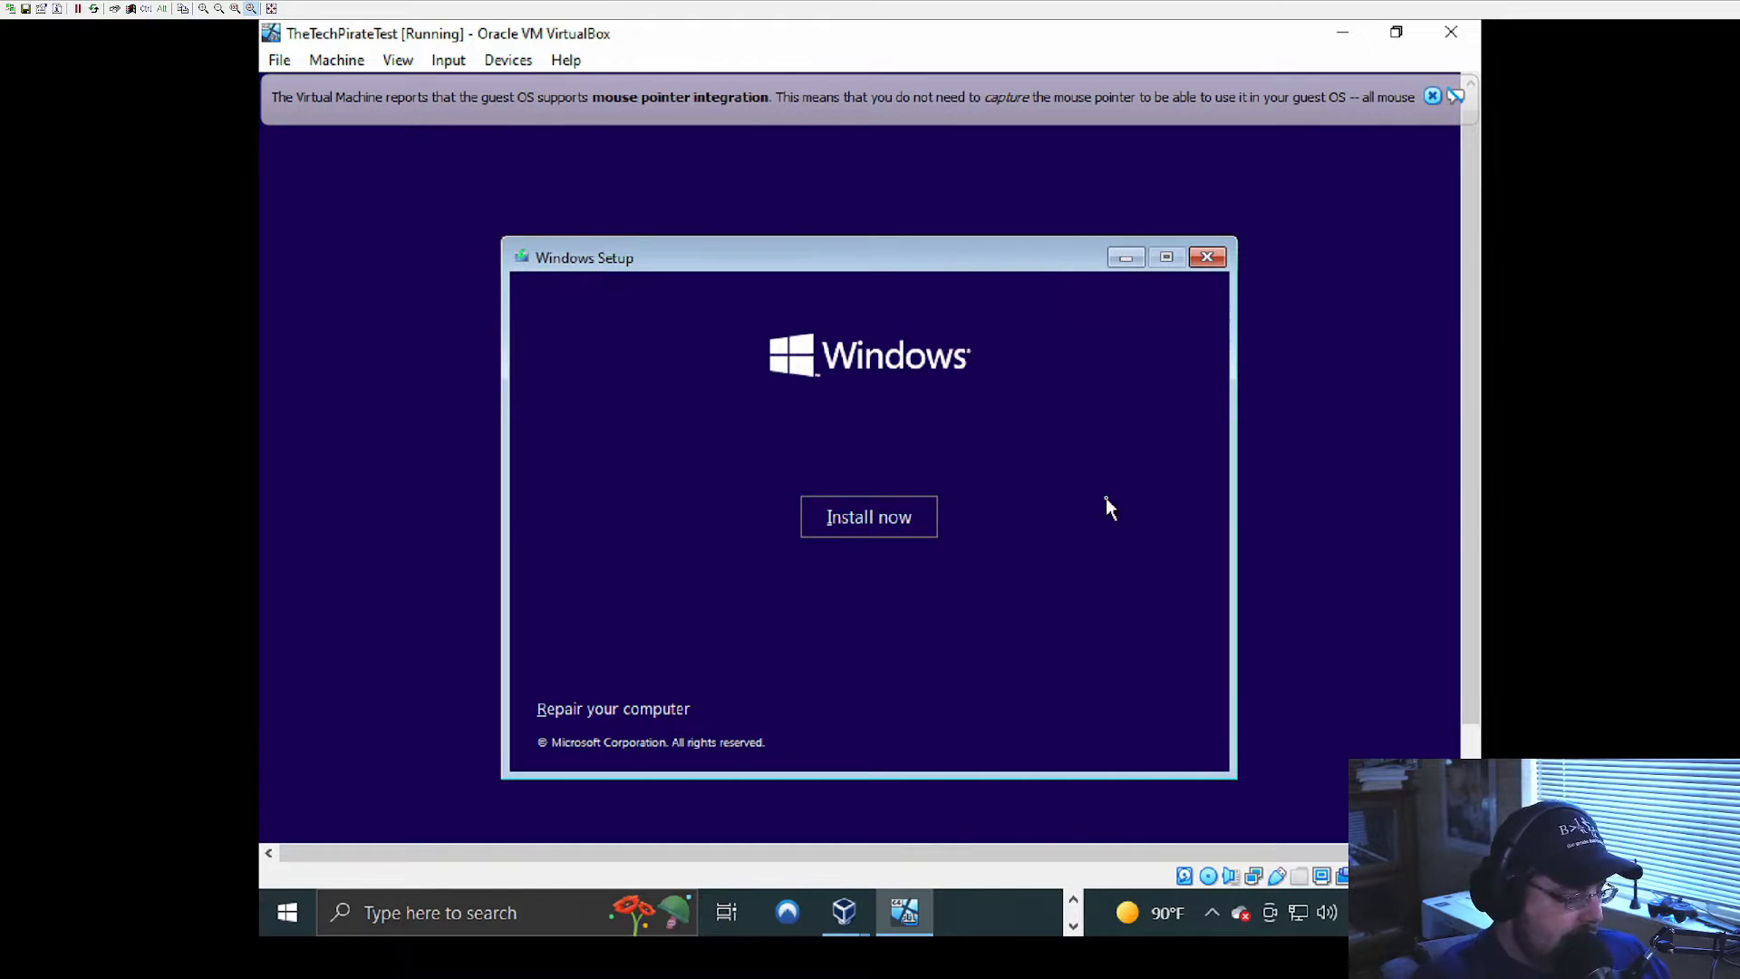
# Step: Open a command prompt from Windows Setup and launch the Registry Editor with regedit
pyautogui.hotkey('shift', 'F10')
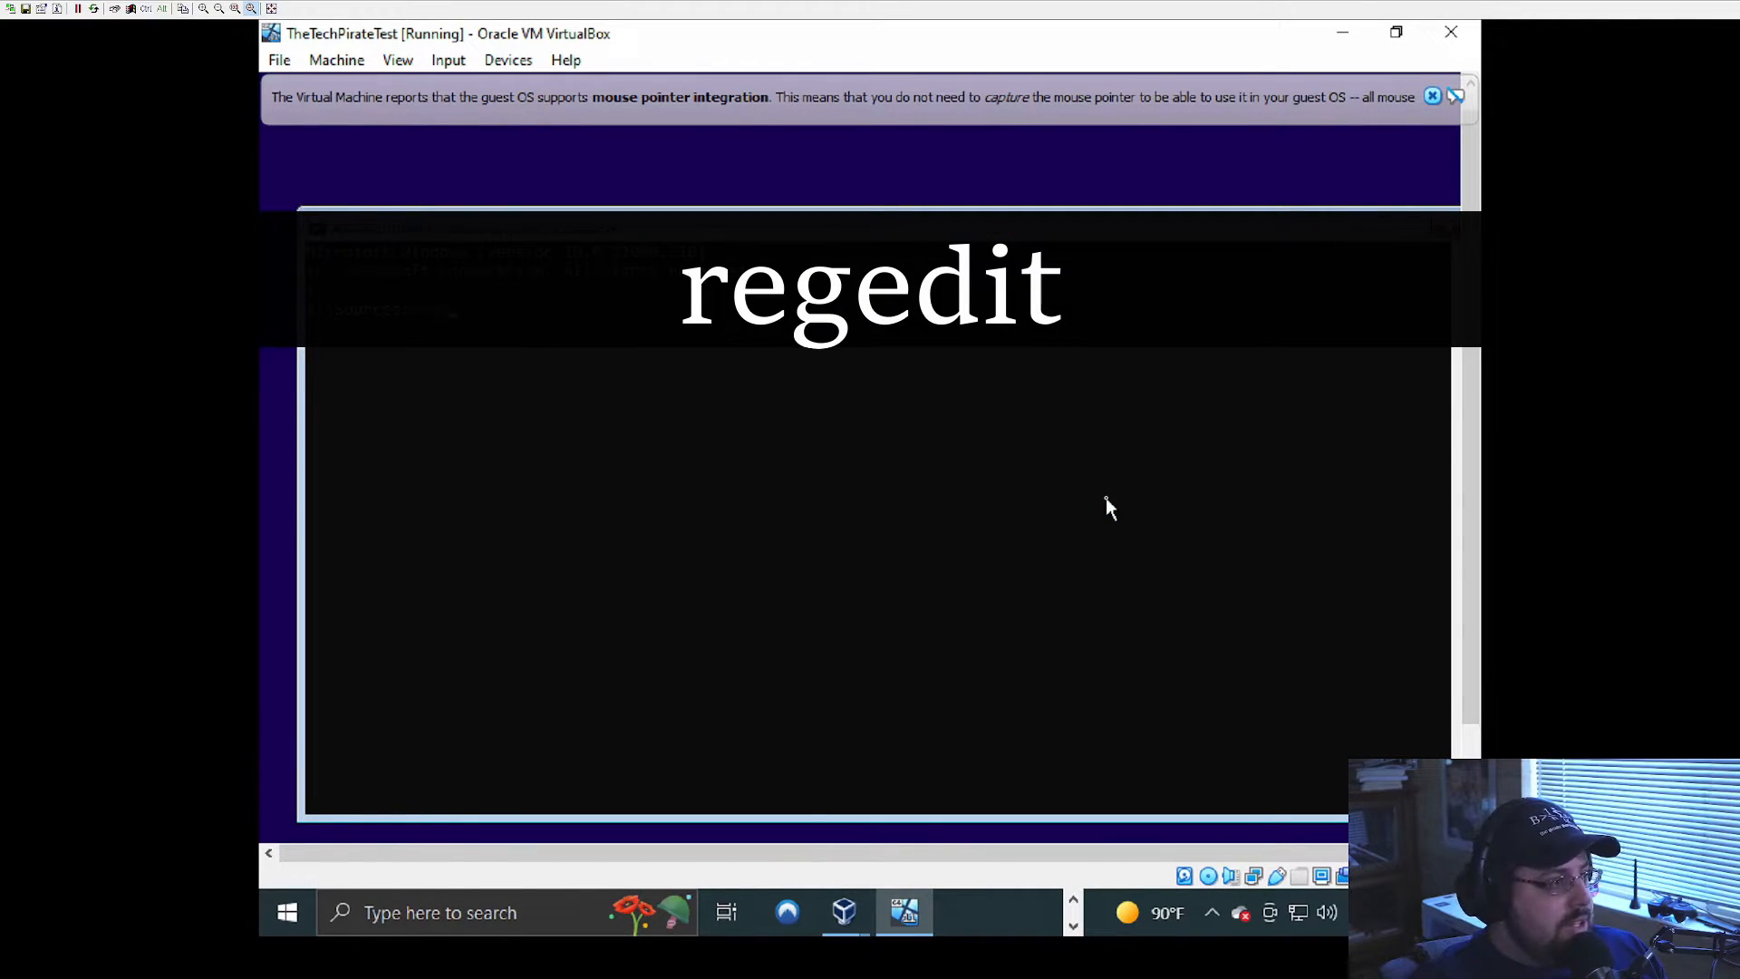
pyautogui.write('regedit')
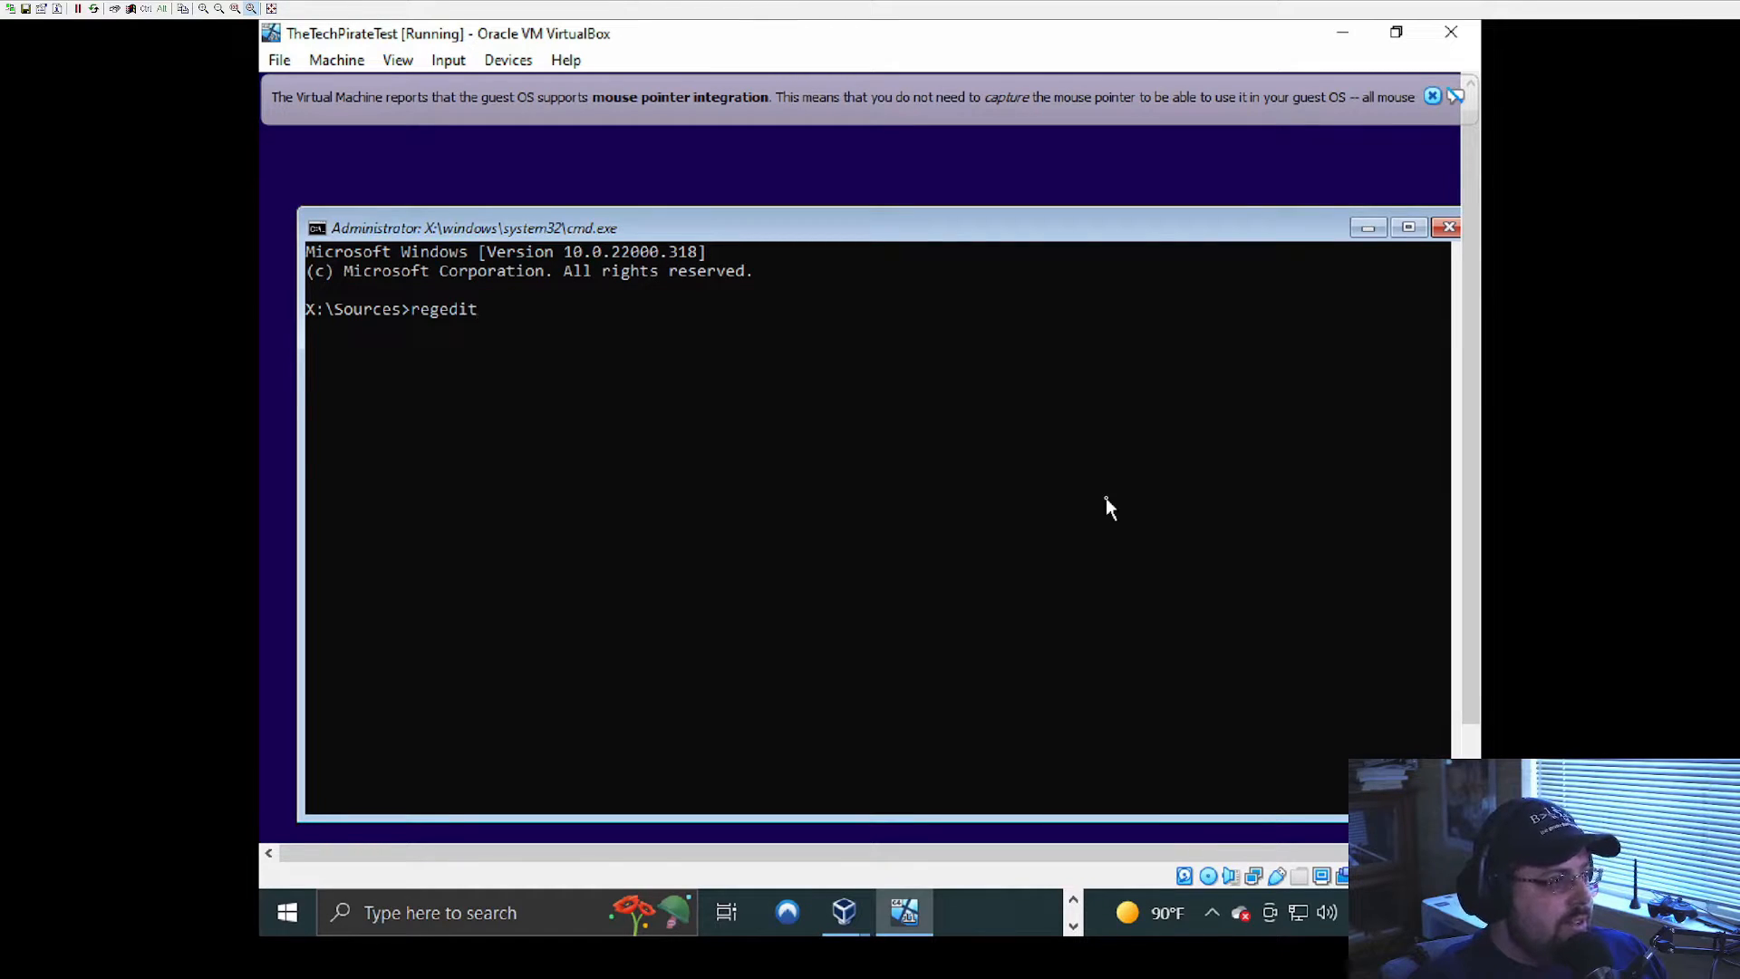
pyautogui.press('Return')
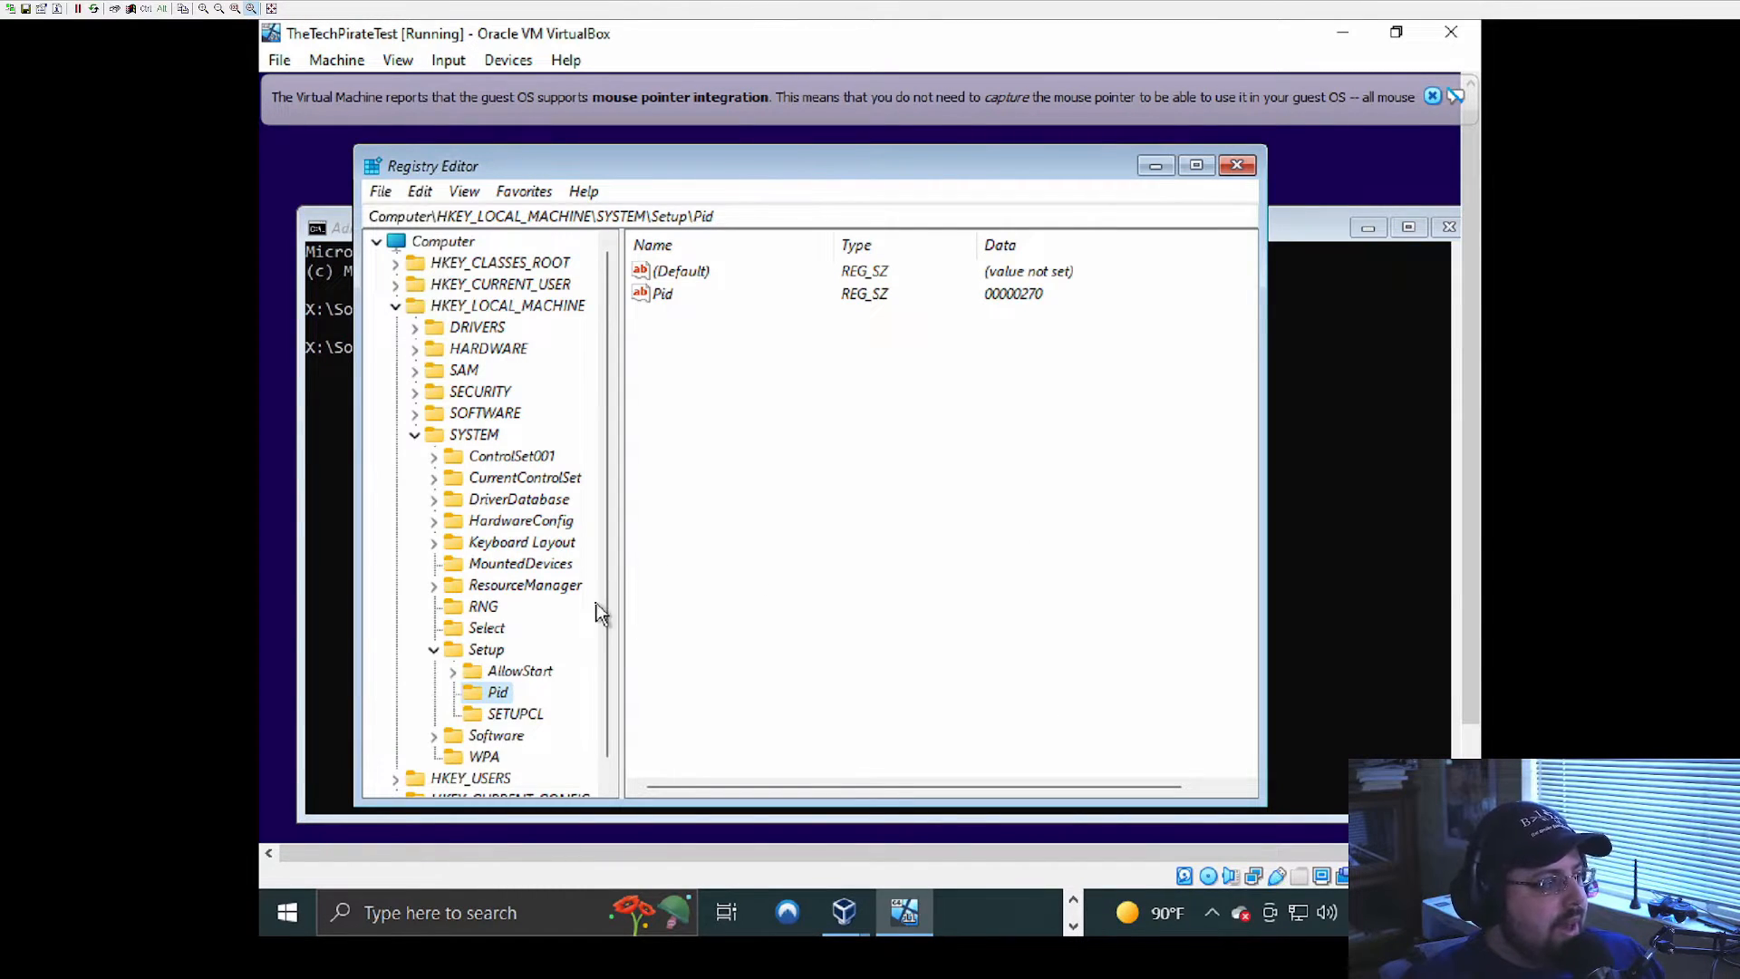
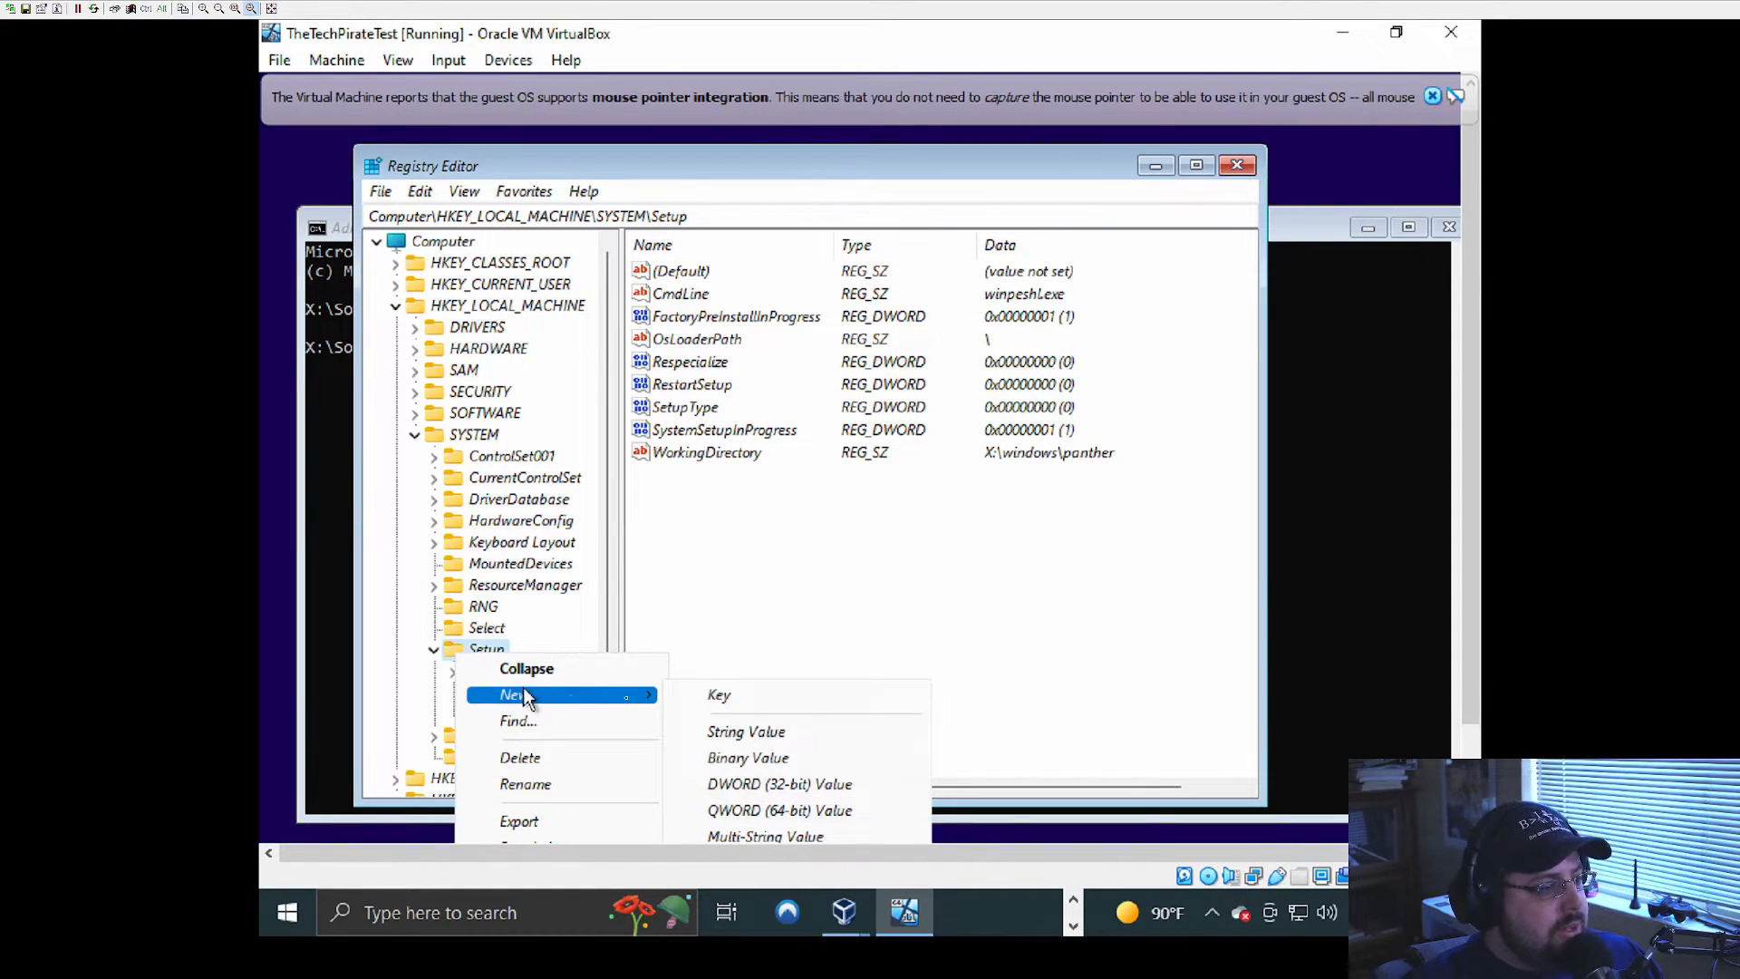
# Step: Create a registry key named LabConfig under HKEY_LOCAL_MACHINE\SYSTEM\Setup
pyautogui.click(687, 698)
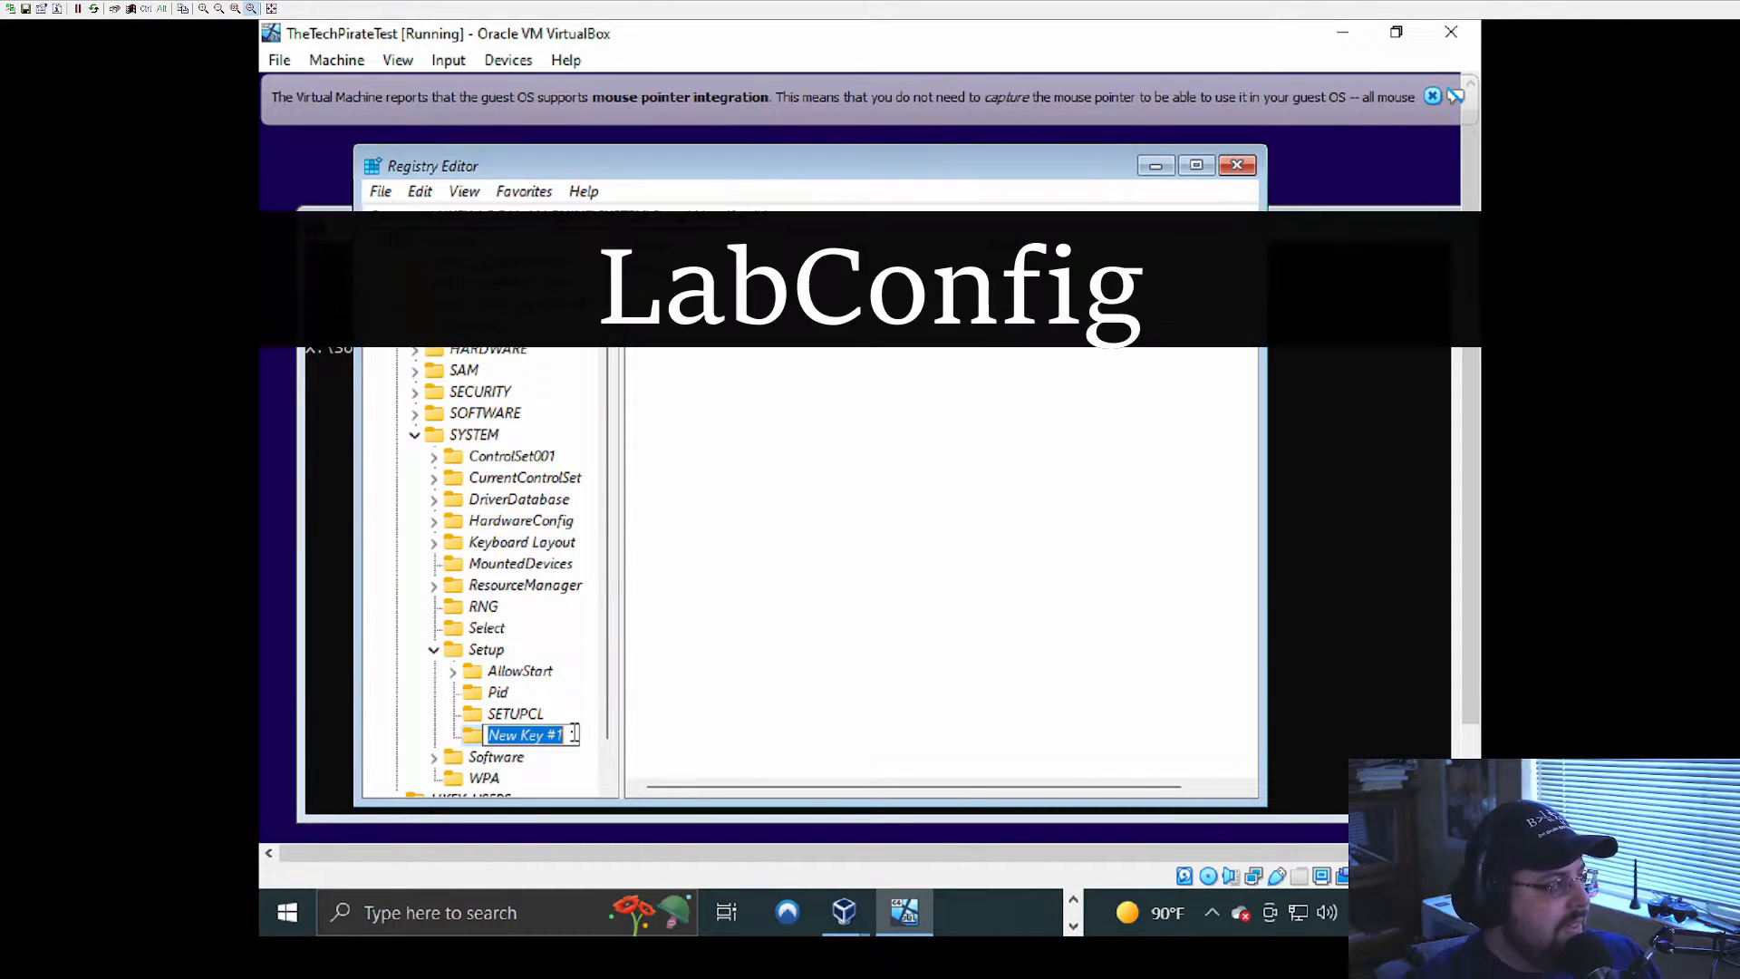
pyautogui.write('Lab')
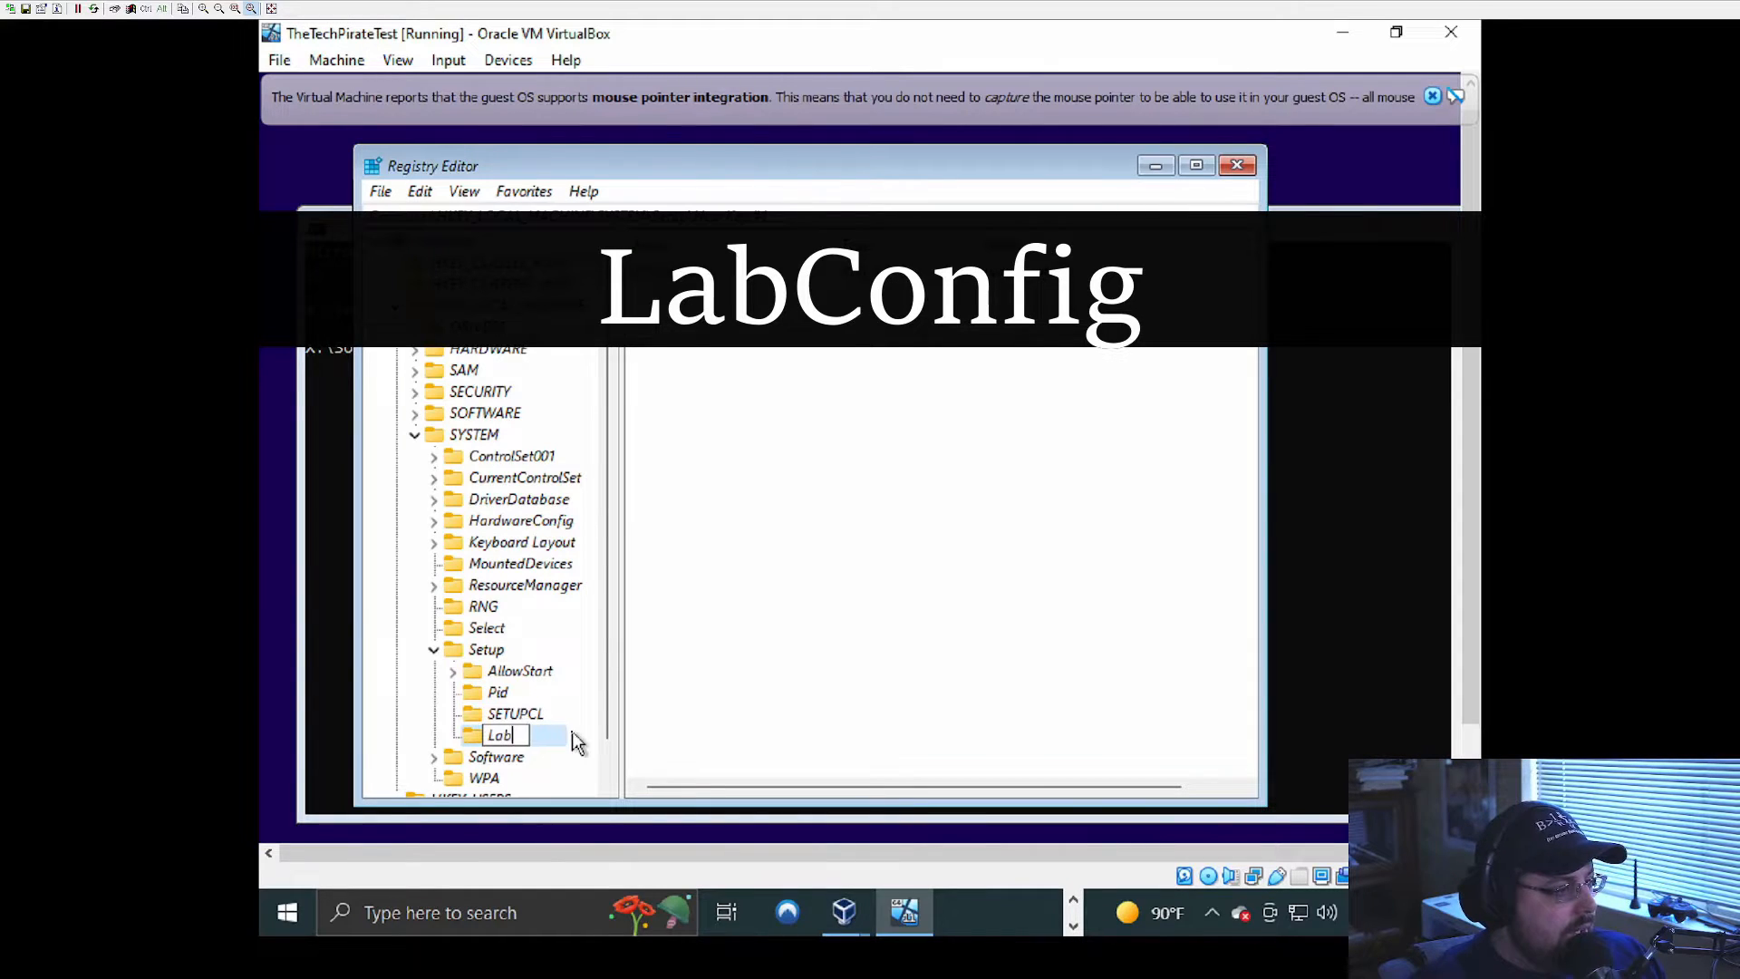
pyautogui.write('Config')
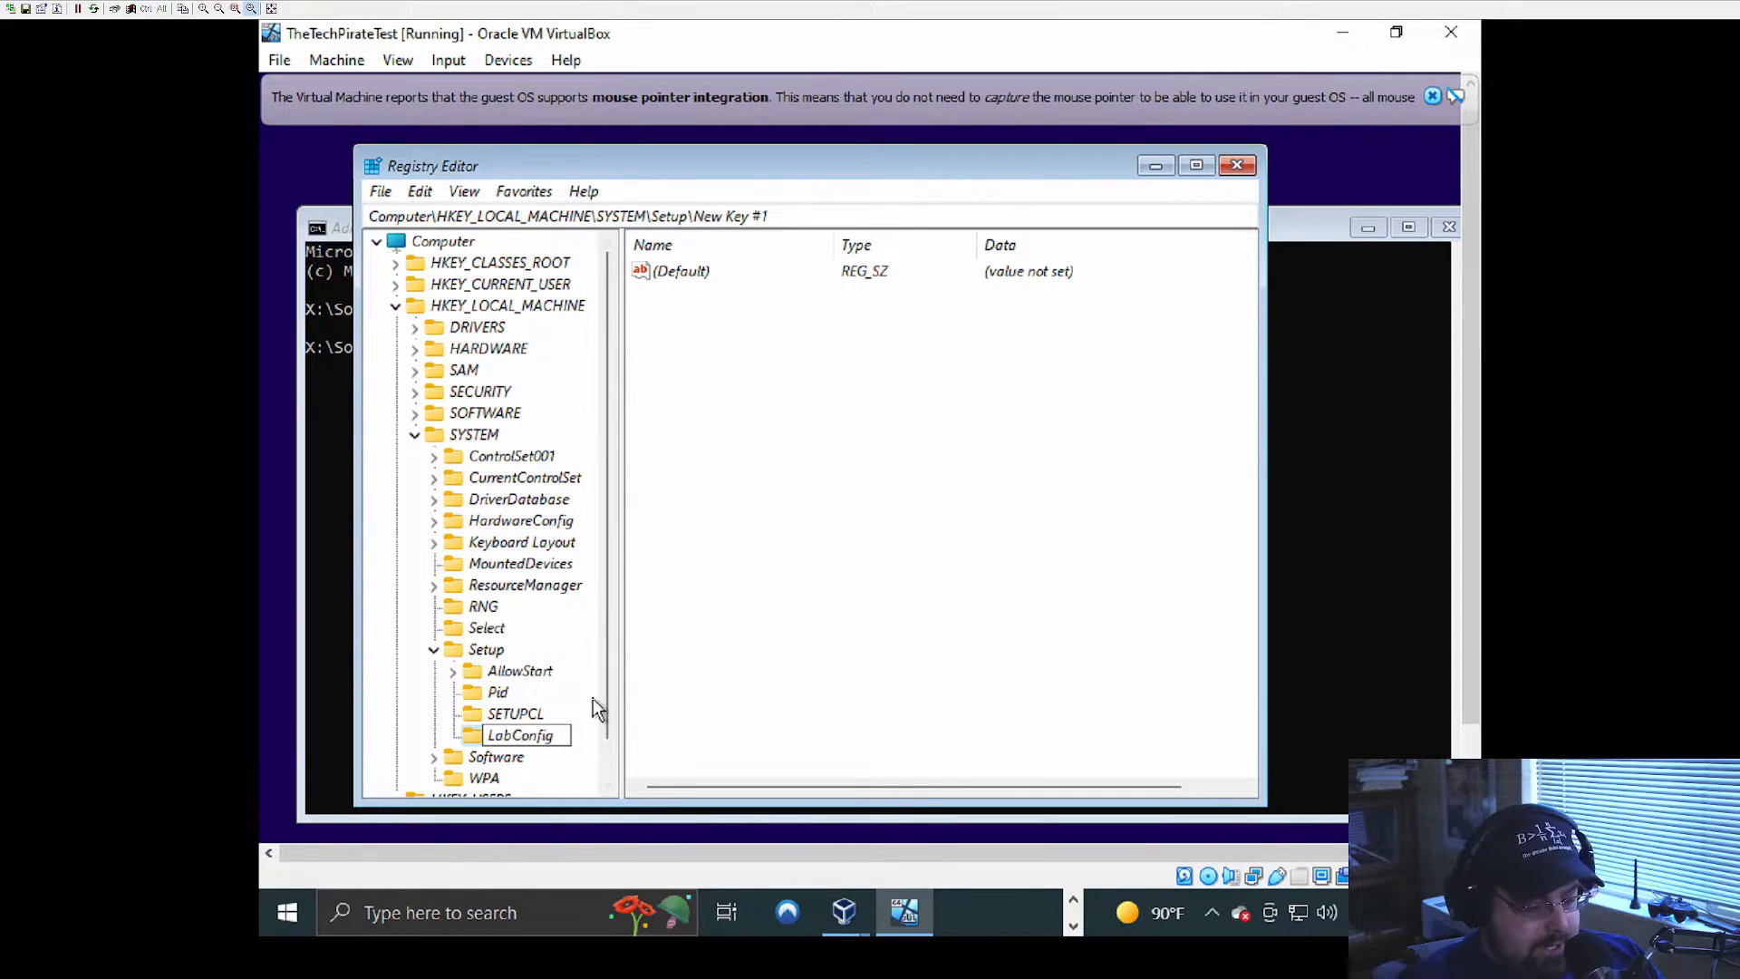
pyautogui.press('Return')
# Step: Add a DWORD (32-bit) value named BypassSecureBootCheck to the LabConfig key and set its data to 1
pyautogui.rightClick(715, 356)
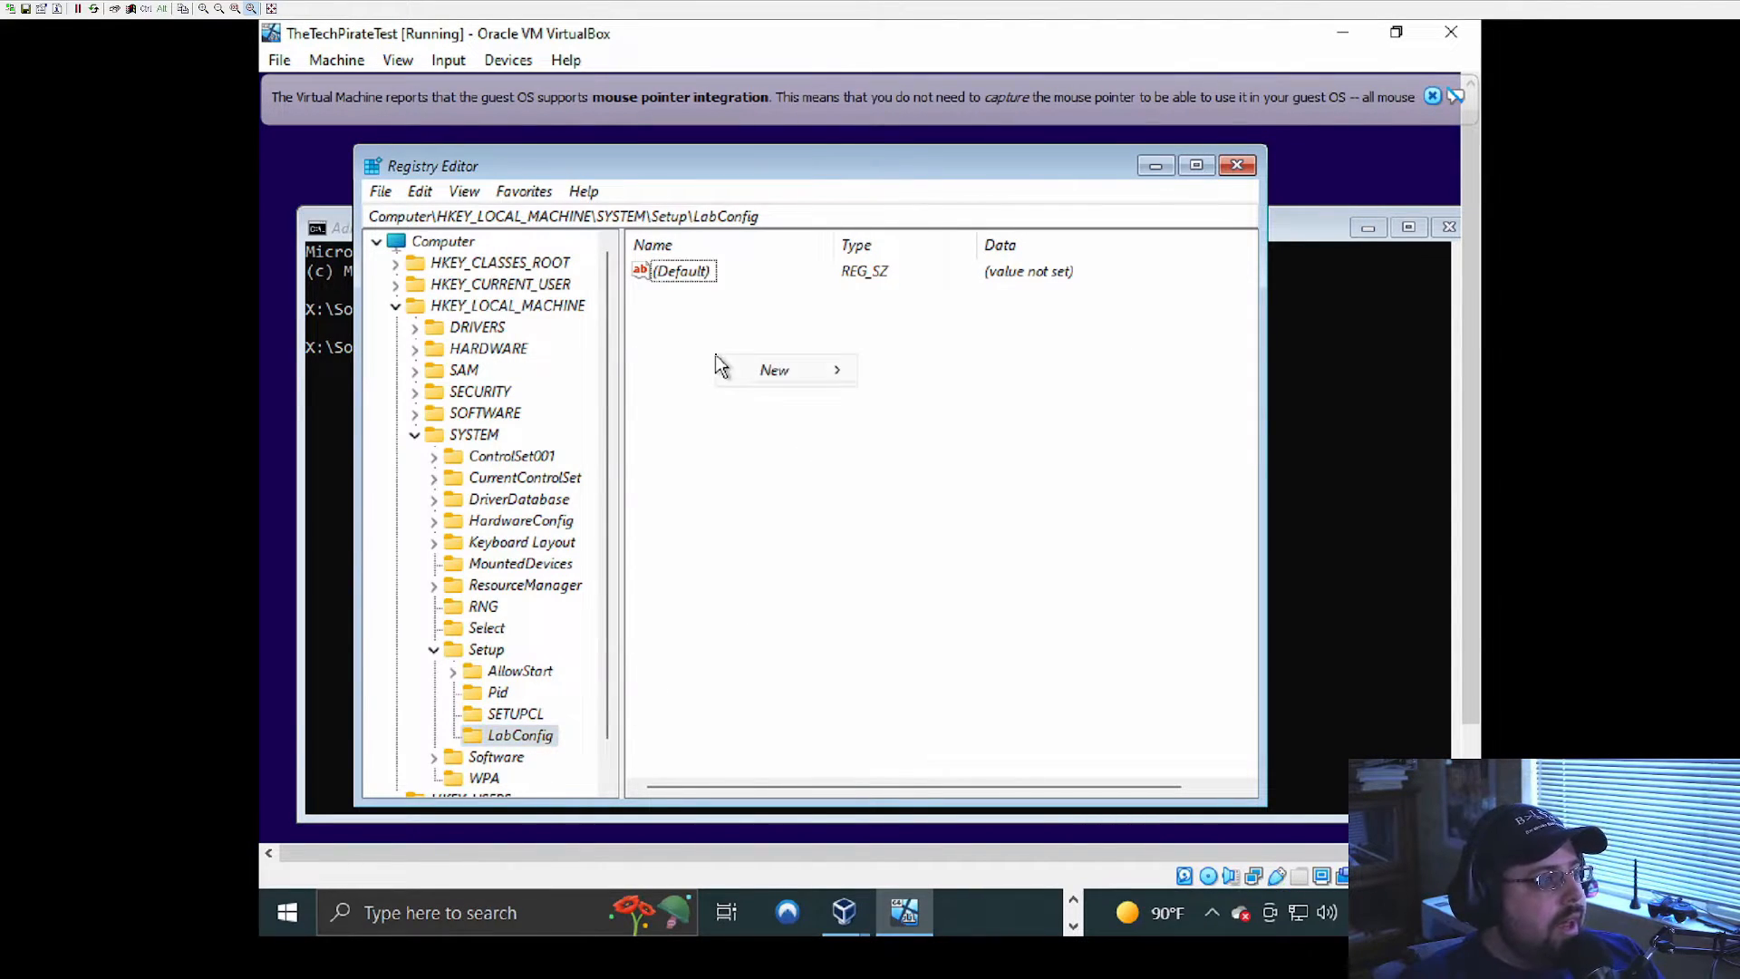
pyautogui.moveTo(748, 372)
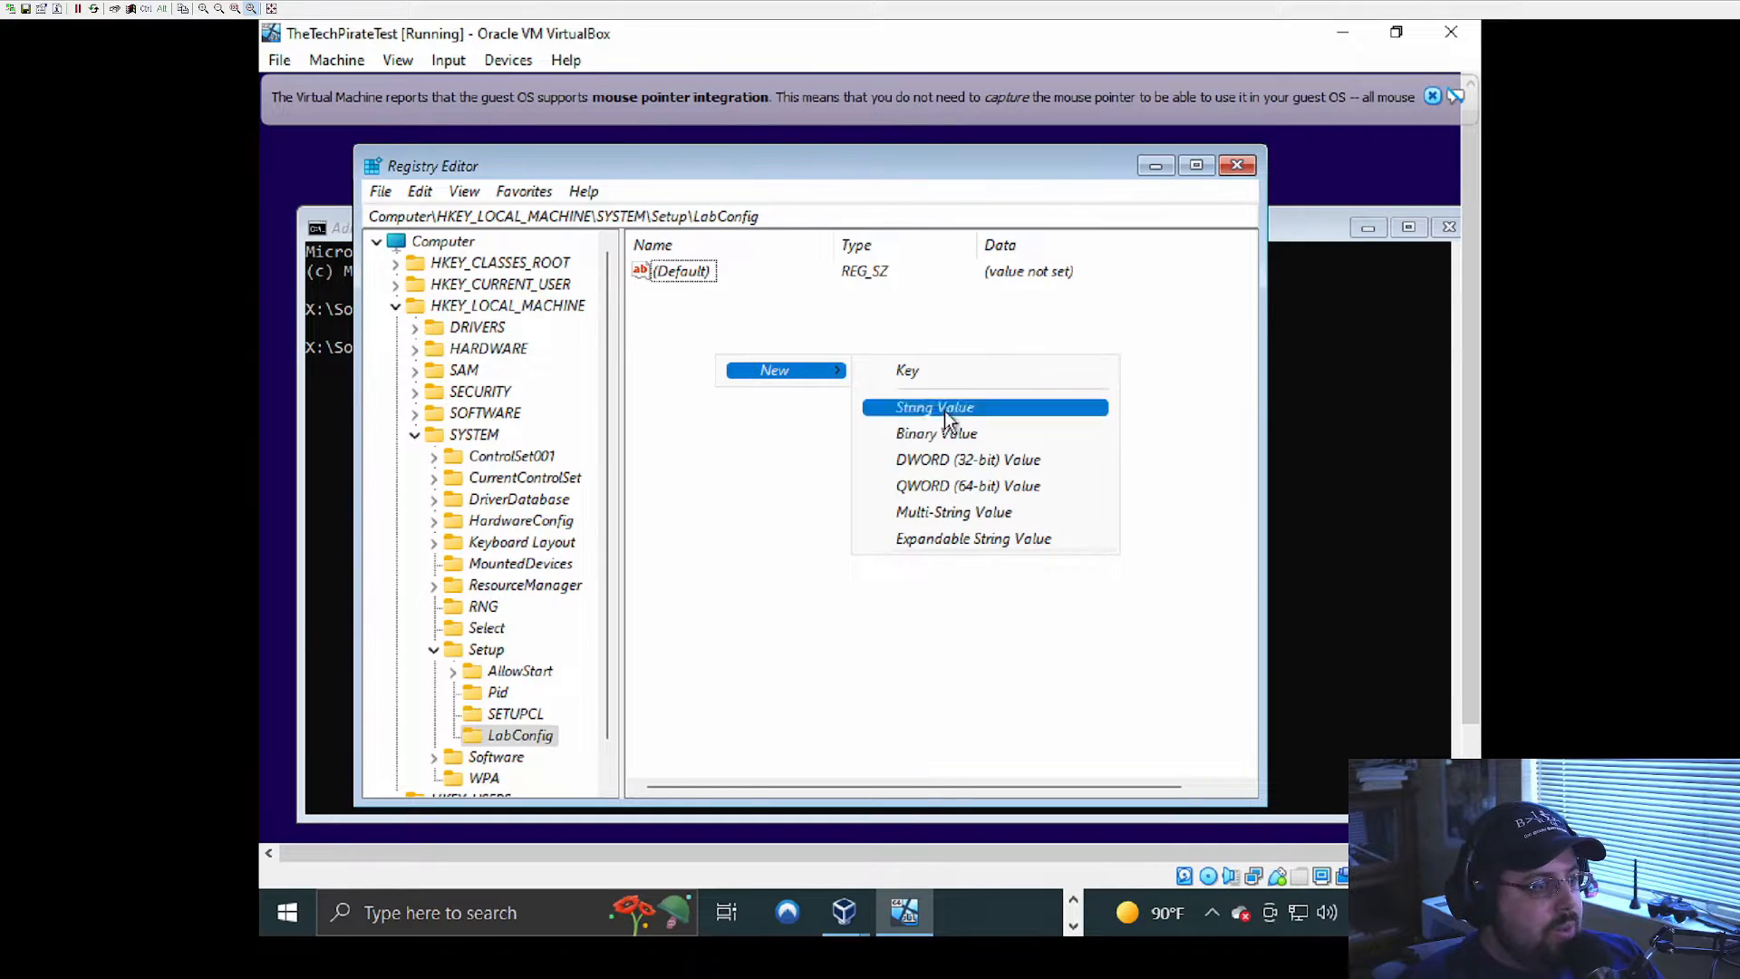
pyautogui.click(952, 460)
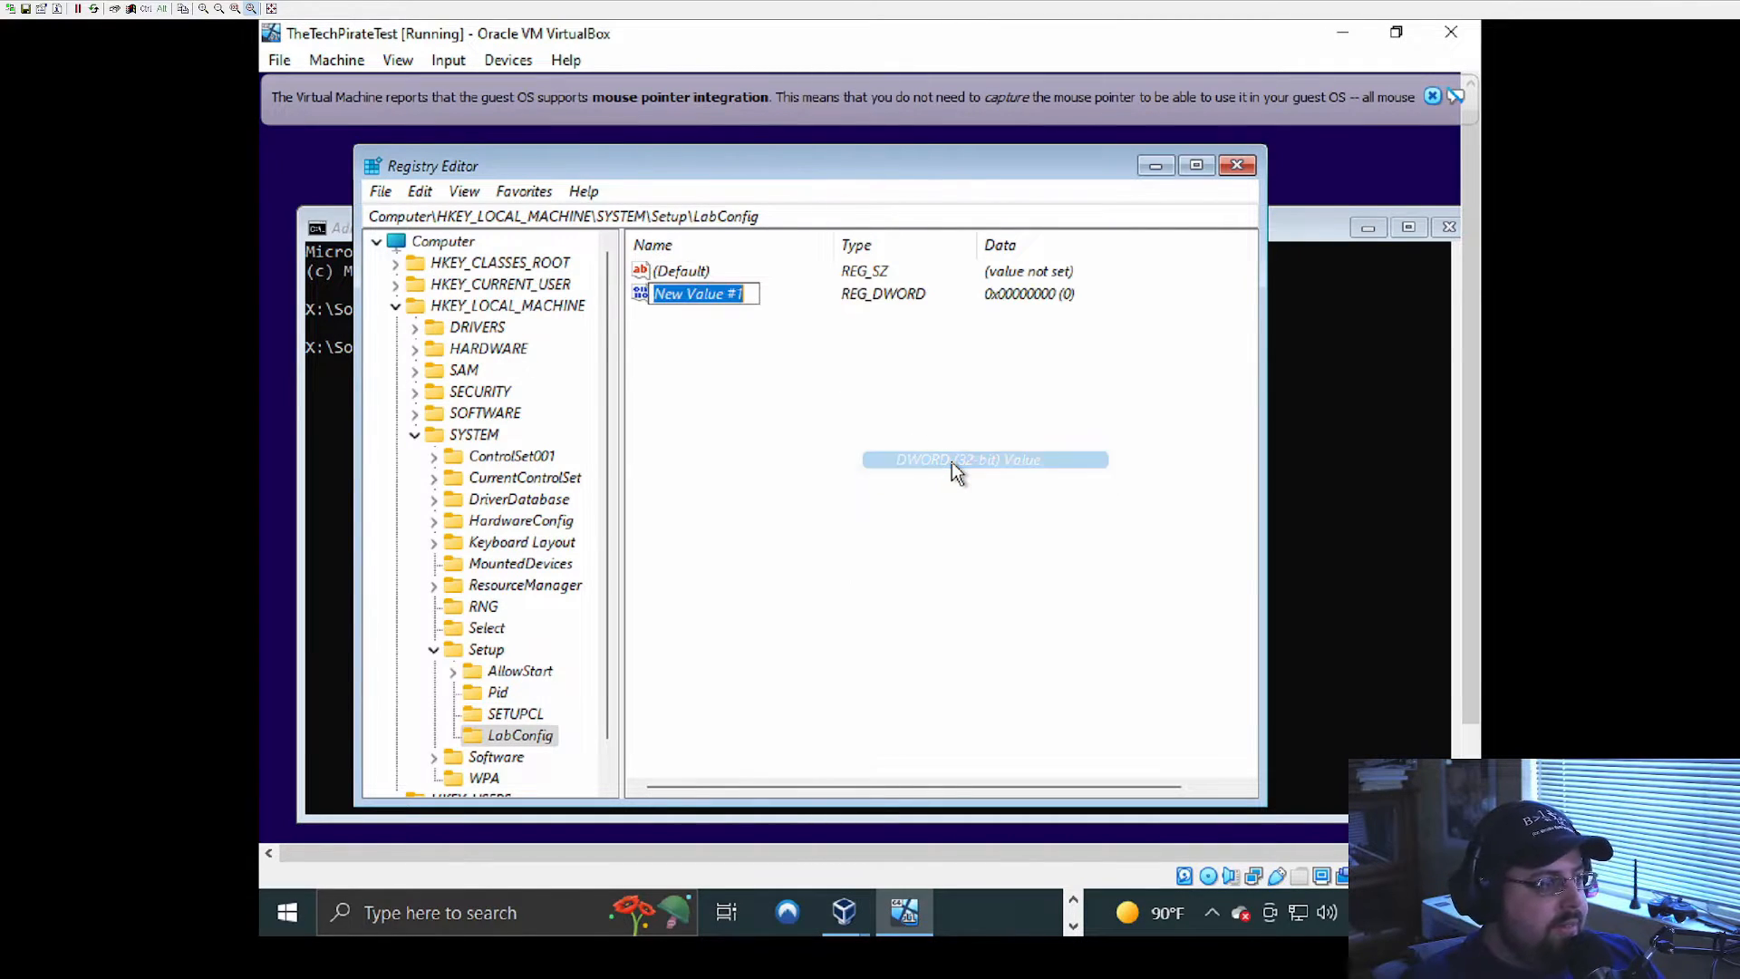
pyautogui.write('B')
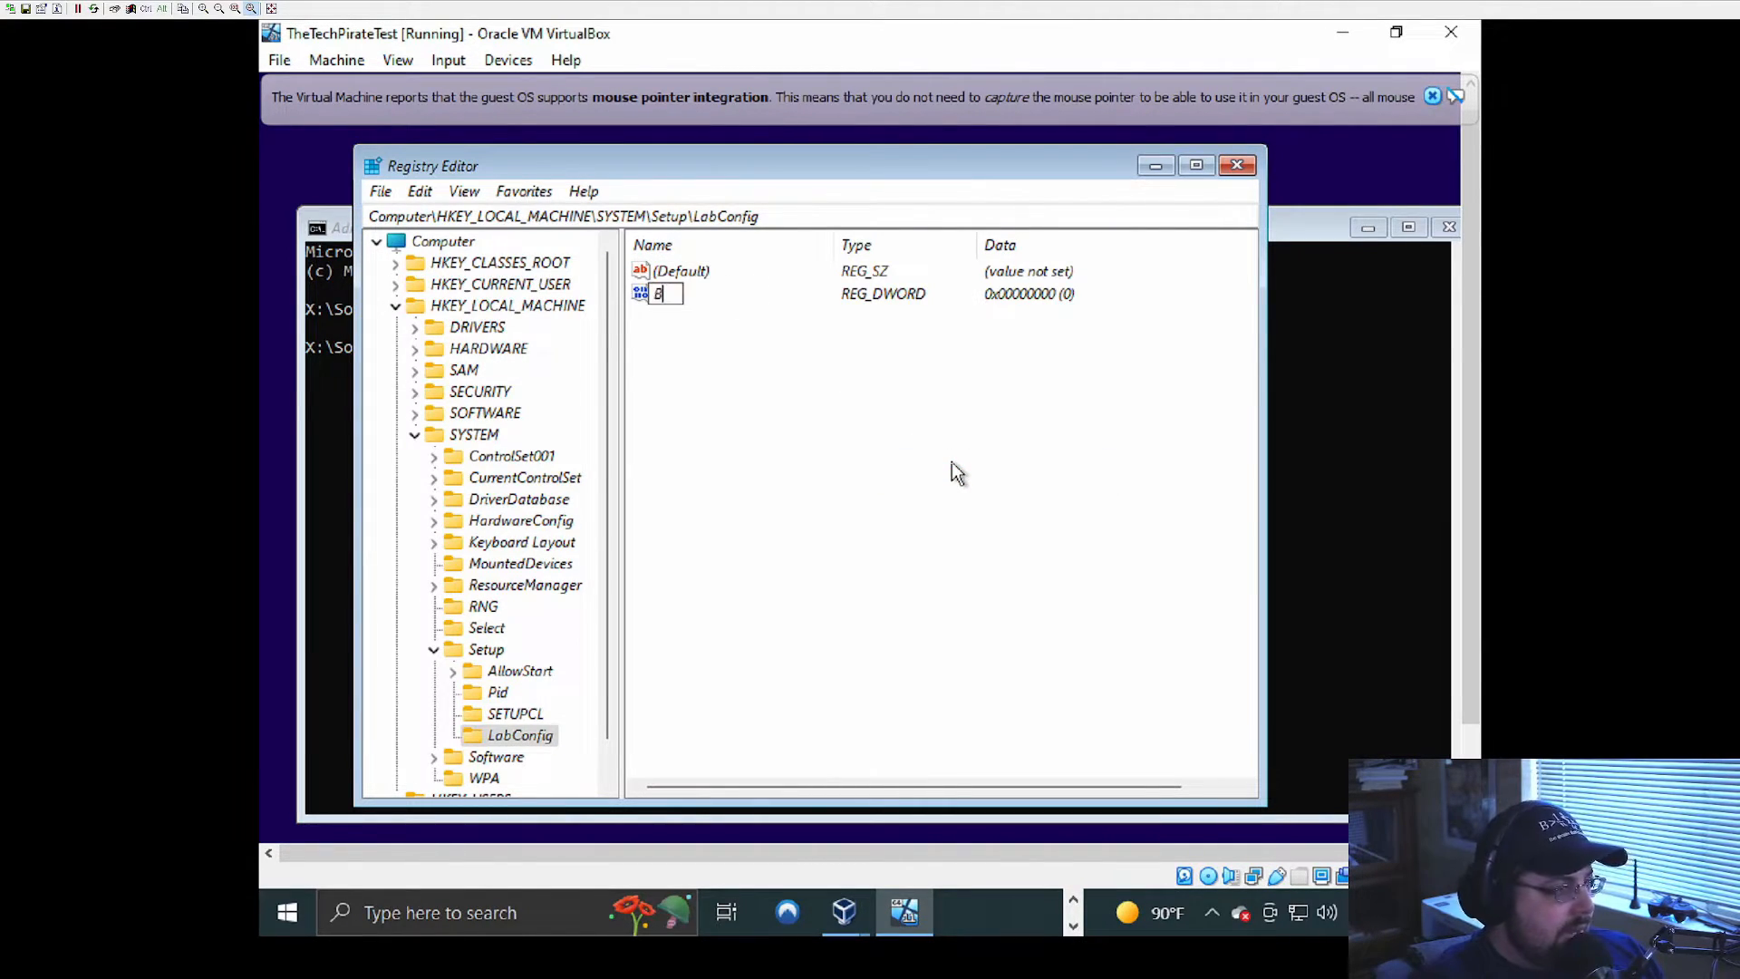
pyautogui.write('ypassSe')
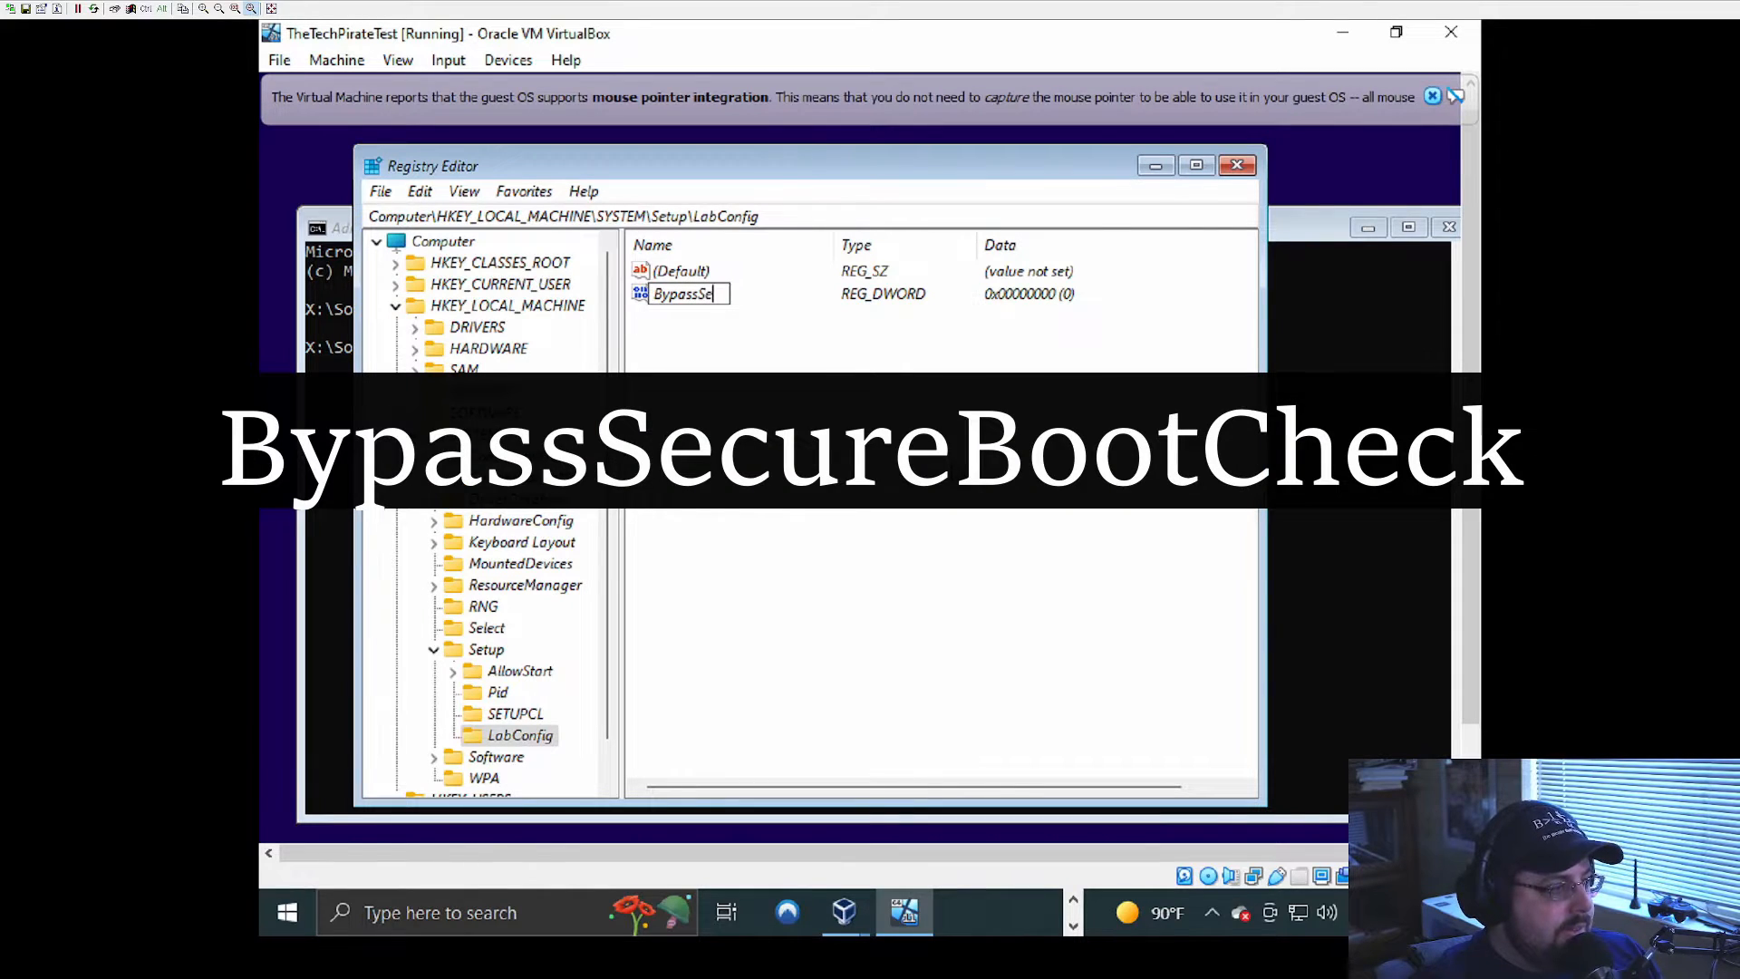
pyautogui.write('cureBootCheck')
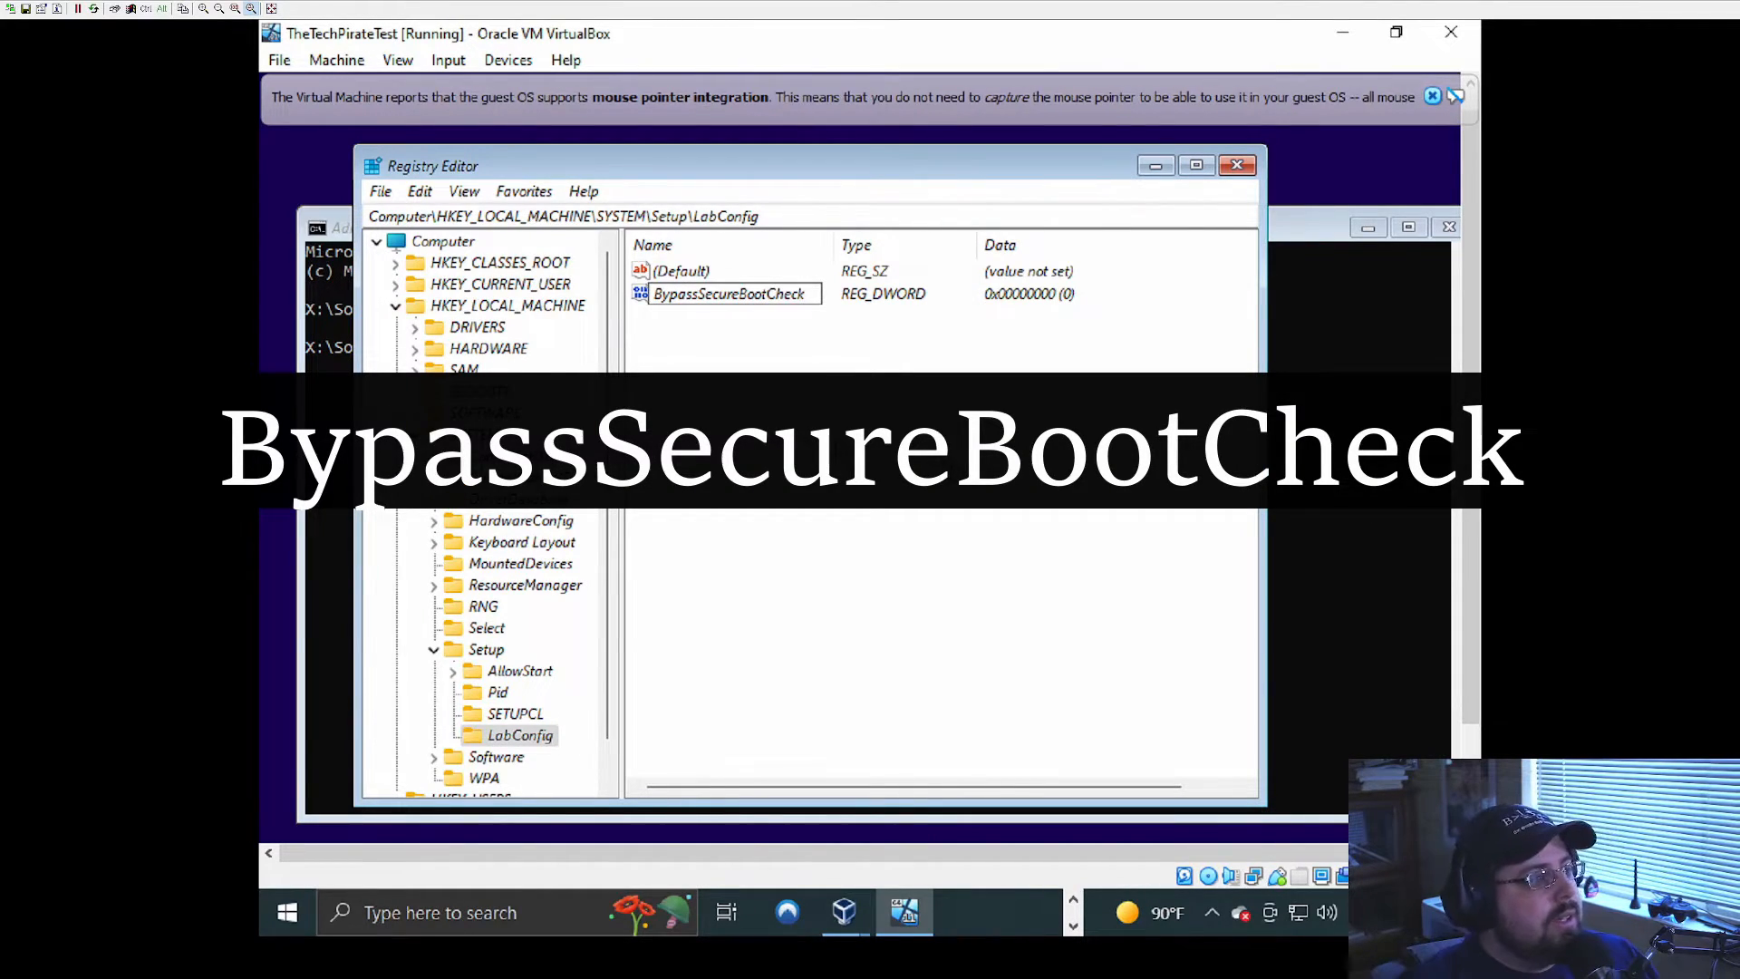
pyautogui.press('Return')
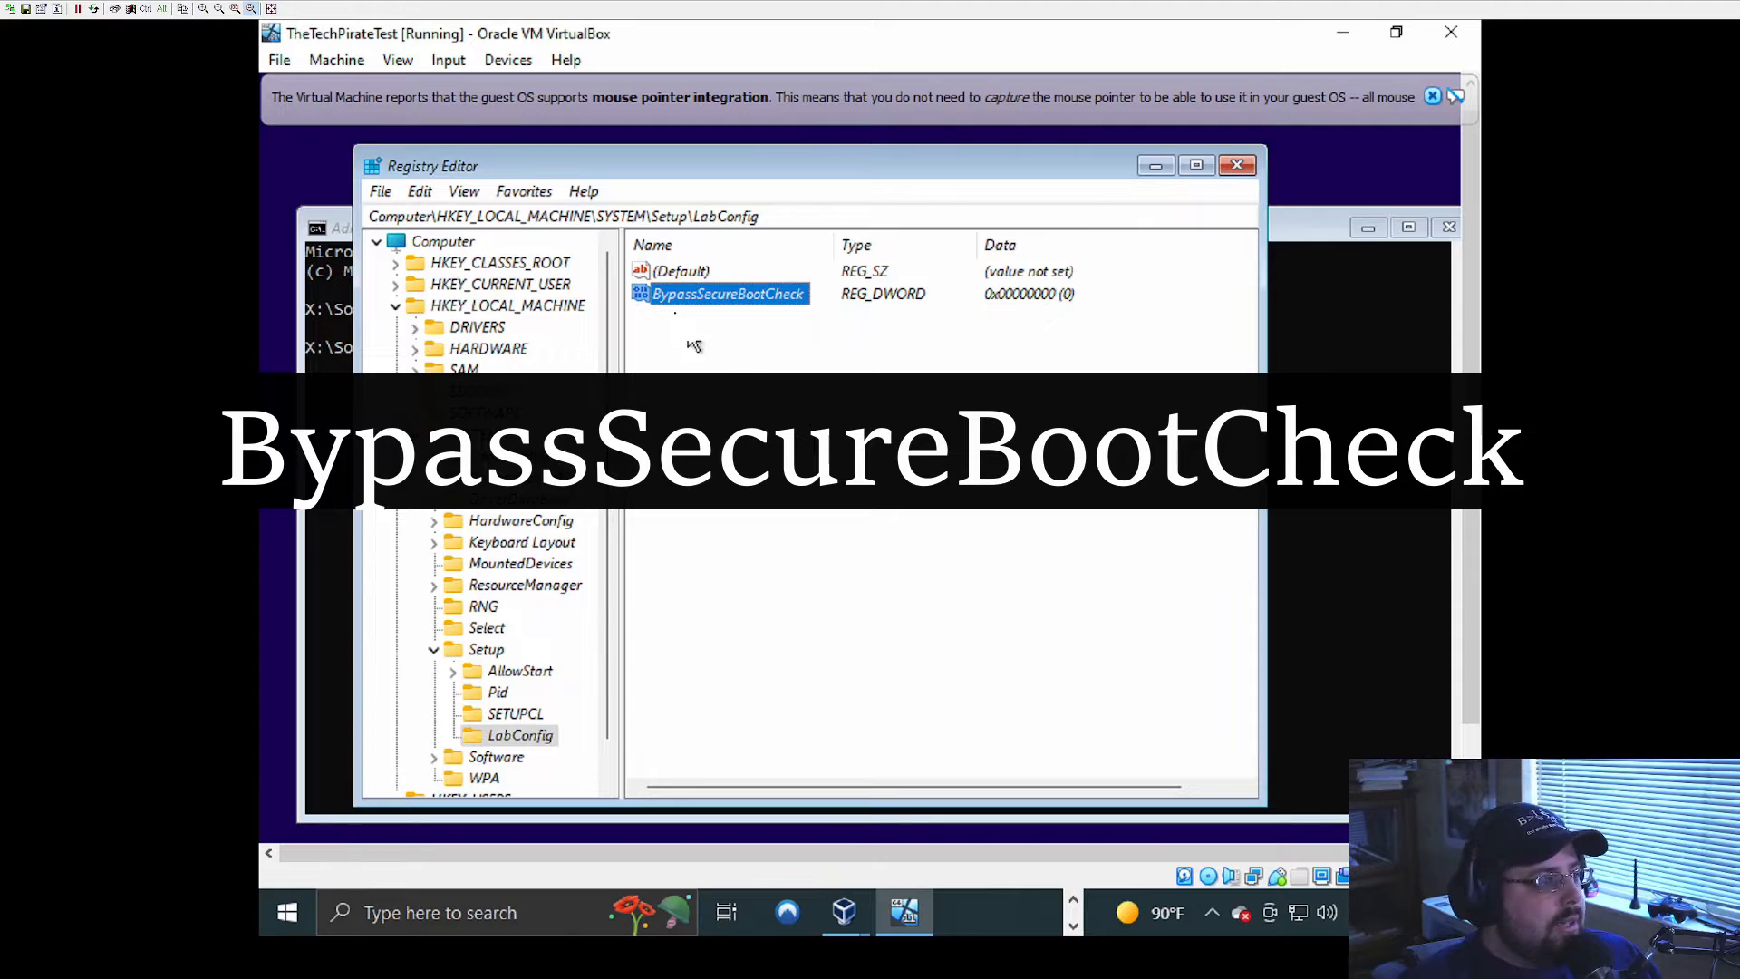
pyautogui.doubleClick(661, 309)
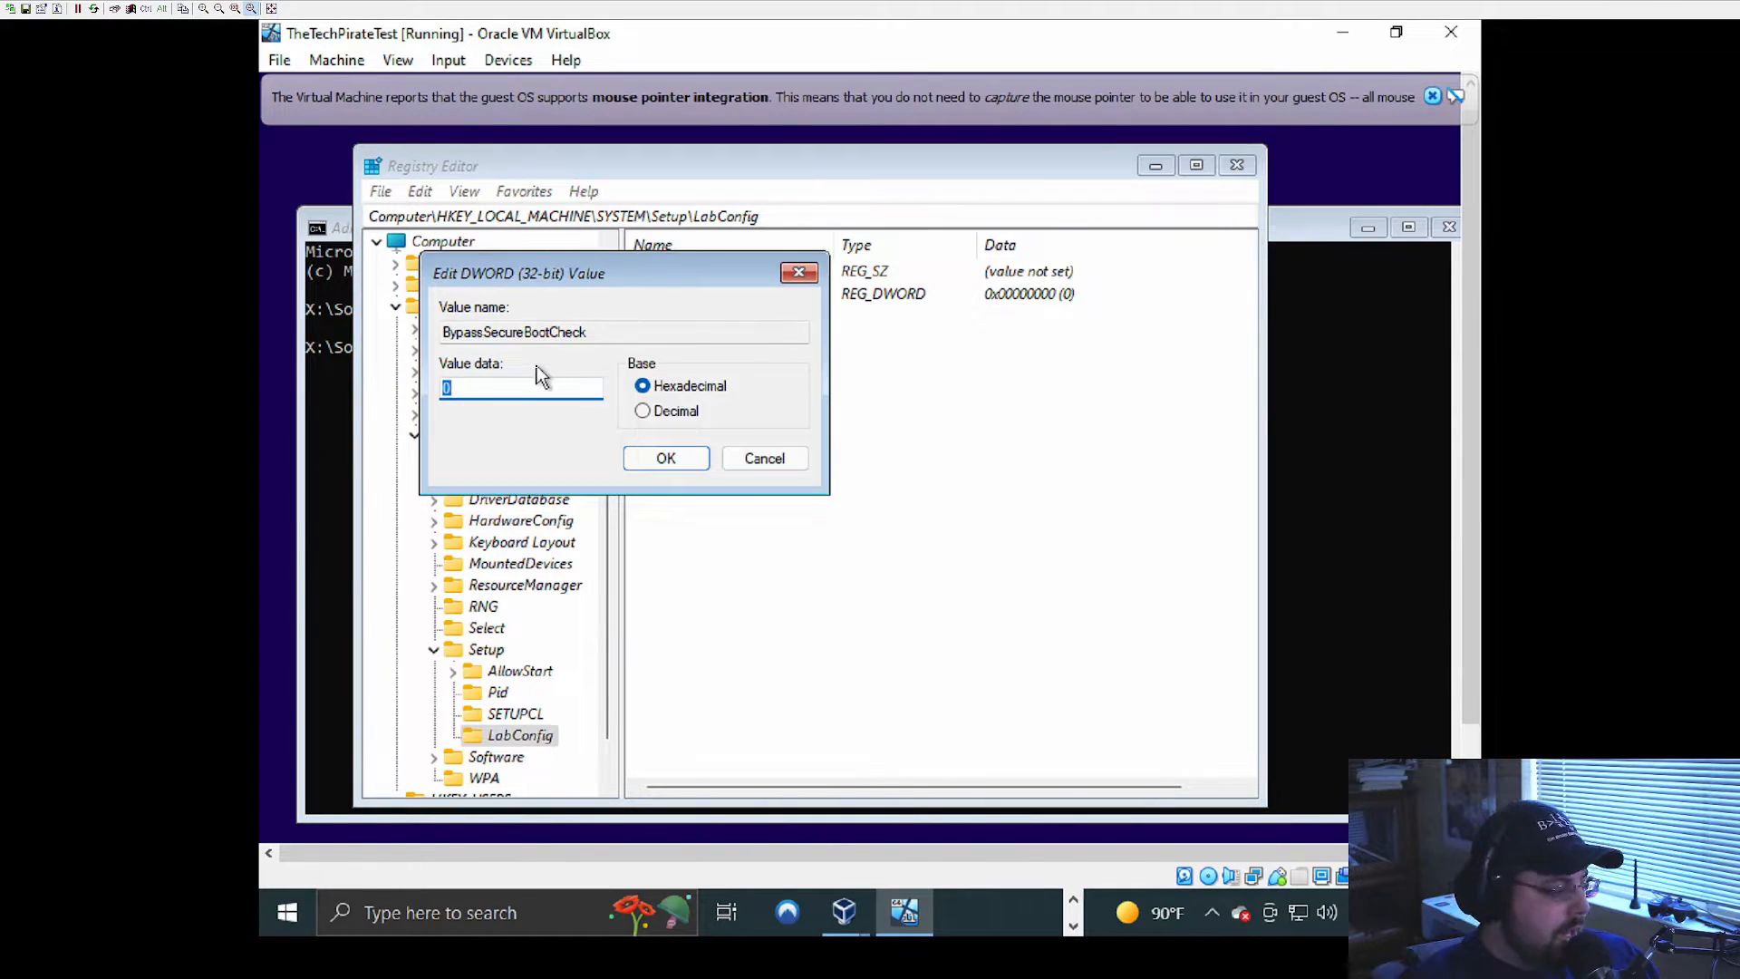
pyautogui.write('1')
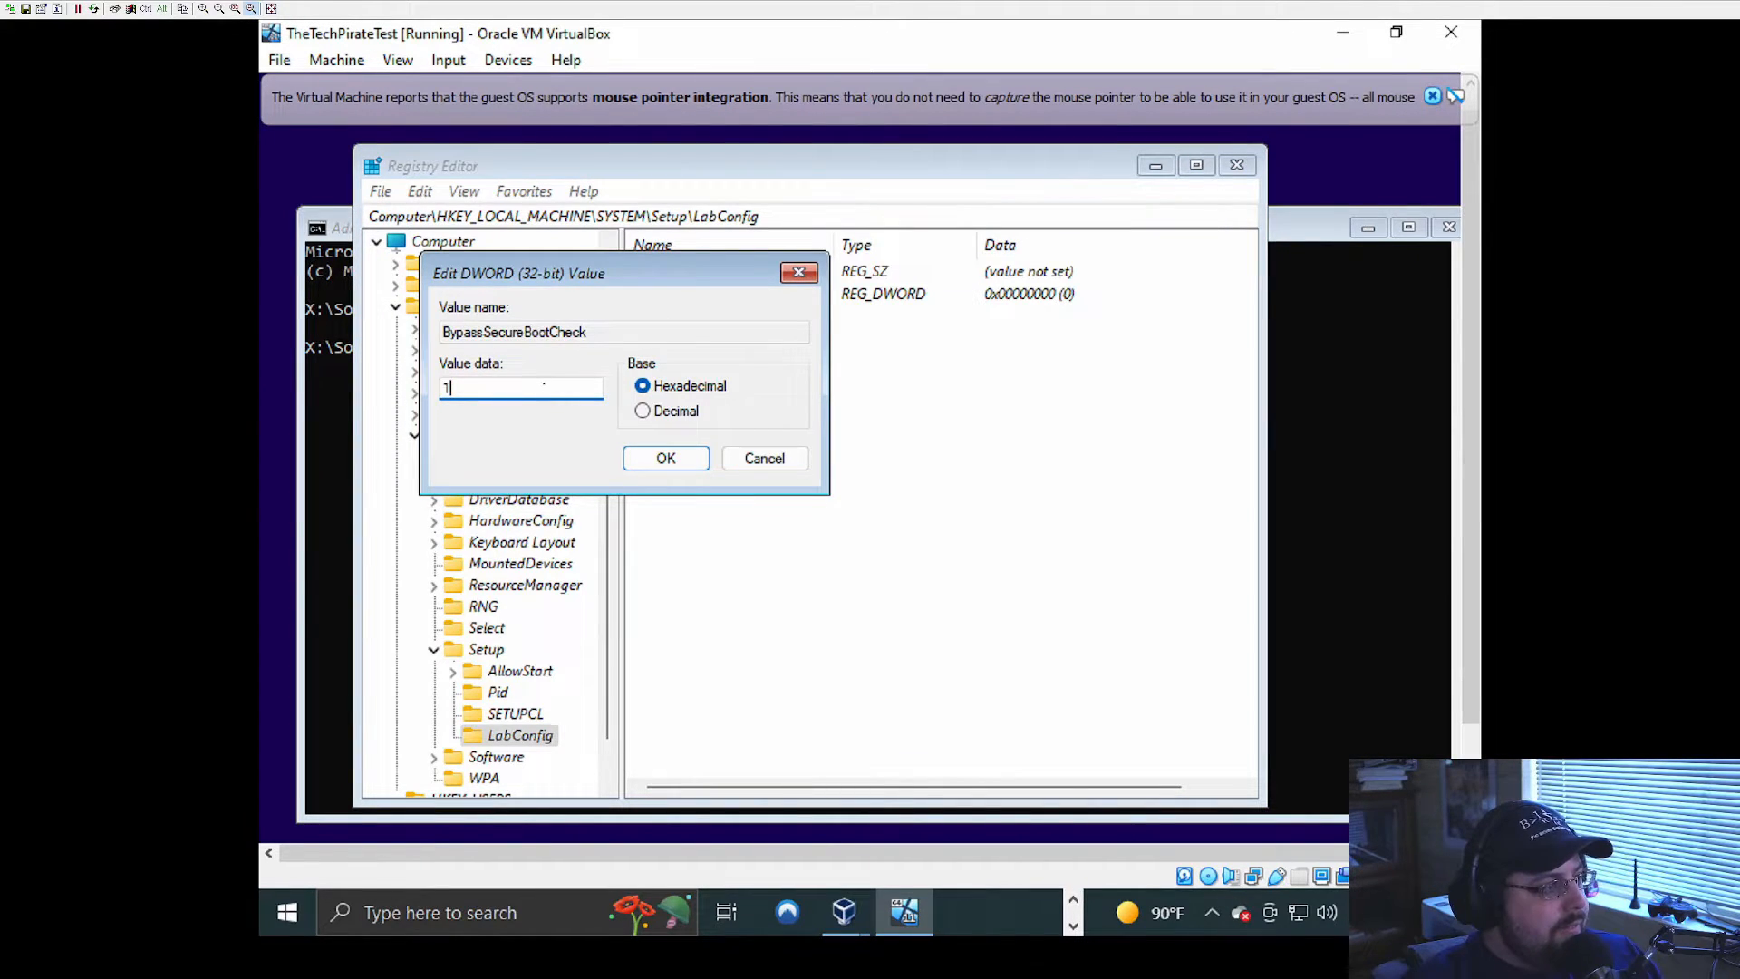
pyautogui.click(665, 459)
# Step: Add a DWORD (32-bit) value BypassTPMCheck with data 1 to LabConfig, and close the Registry Editor and command prompt
pyautogui.rightClick(689, 362)
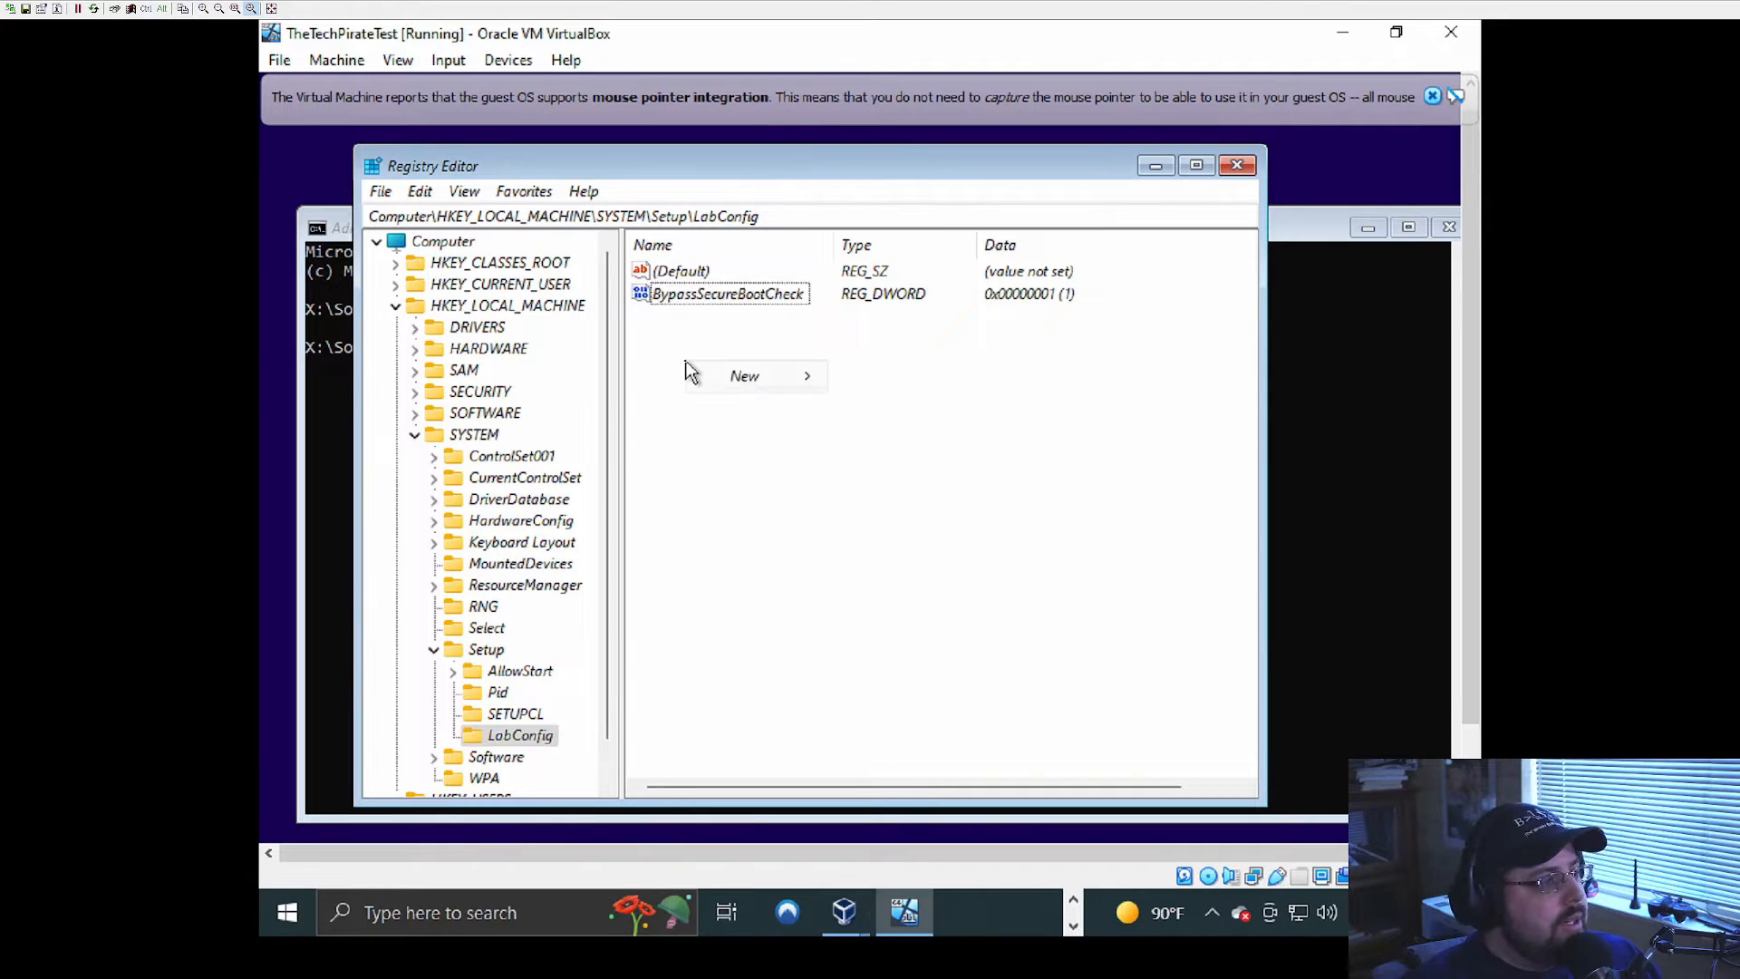
pyautogui.moveTo(737, 373)
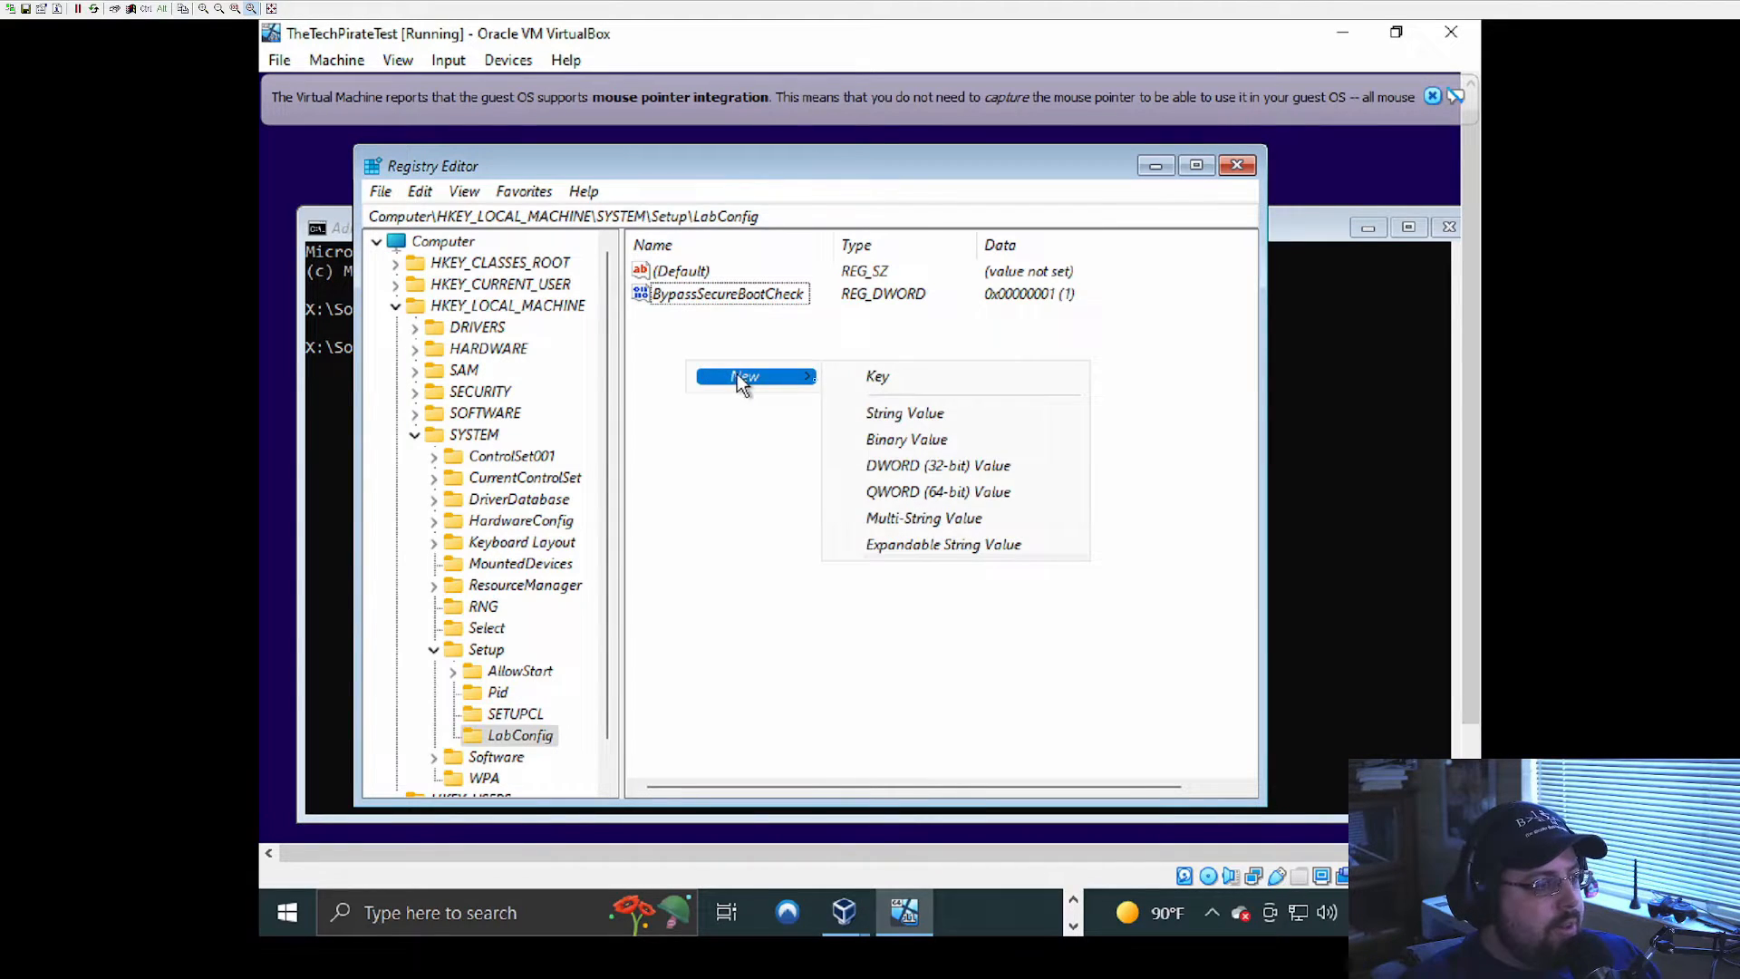
pyautogui.click(914, 466)
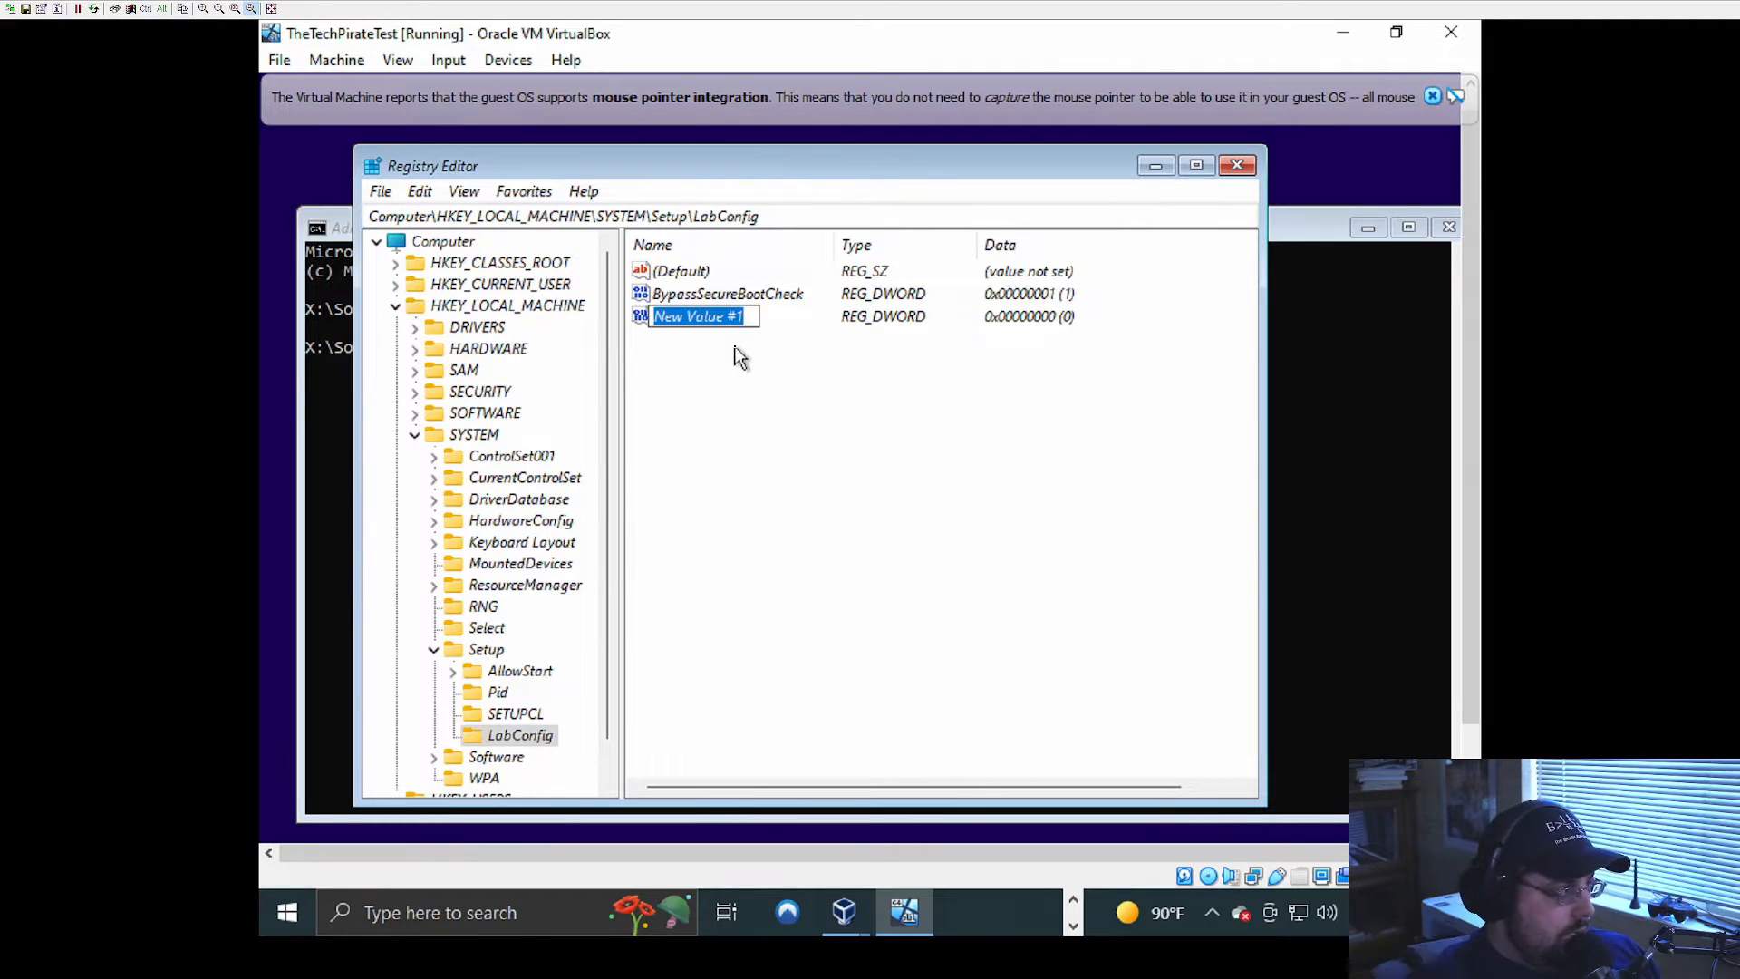
pyautogui.write('Bypass')
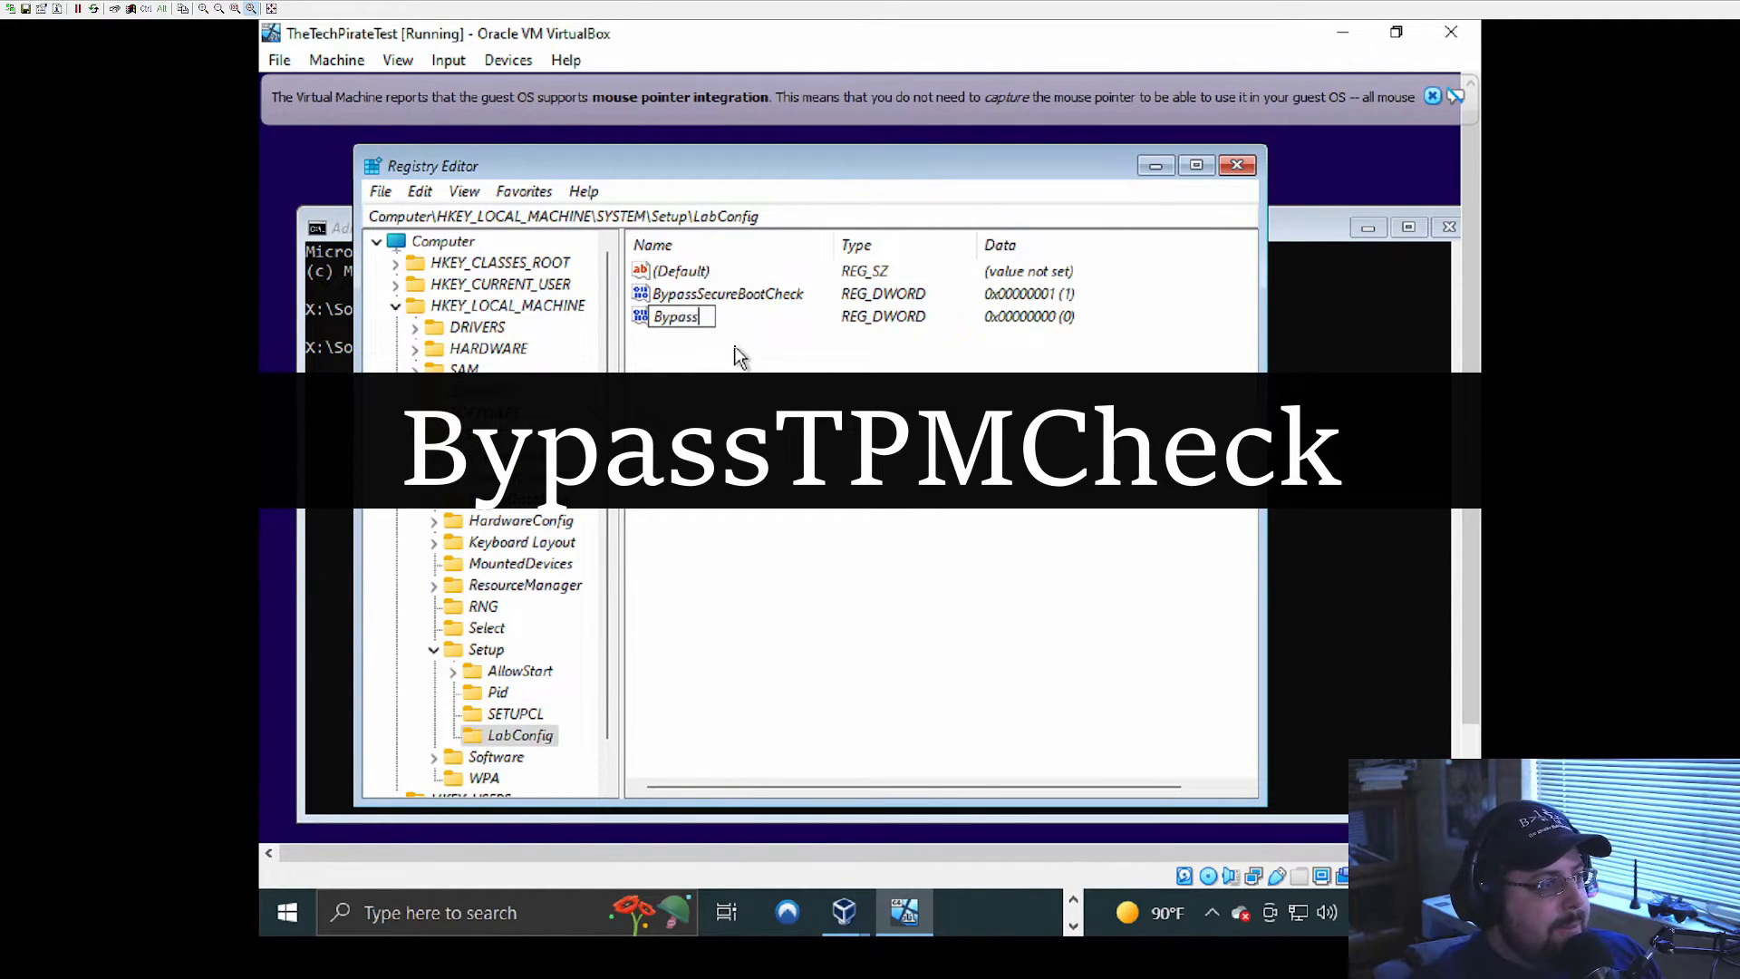
pyautogui.write('TPMCheck')
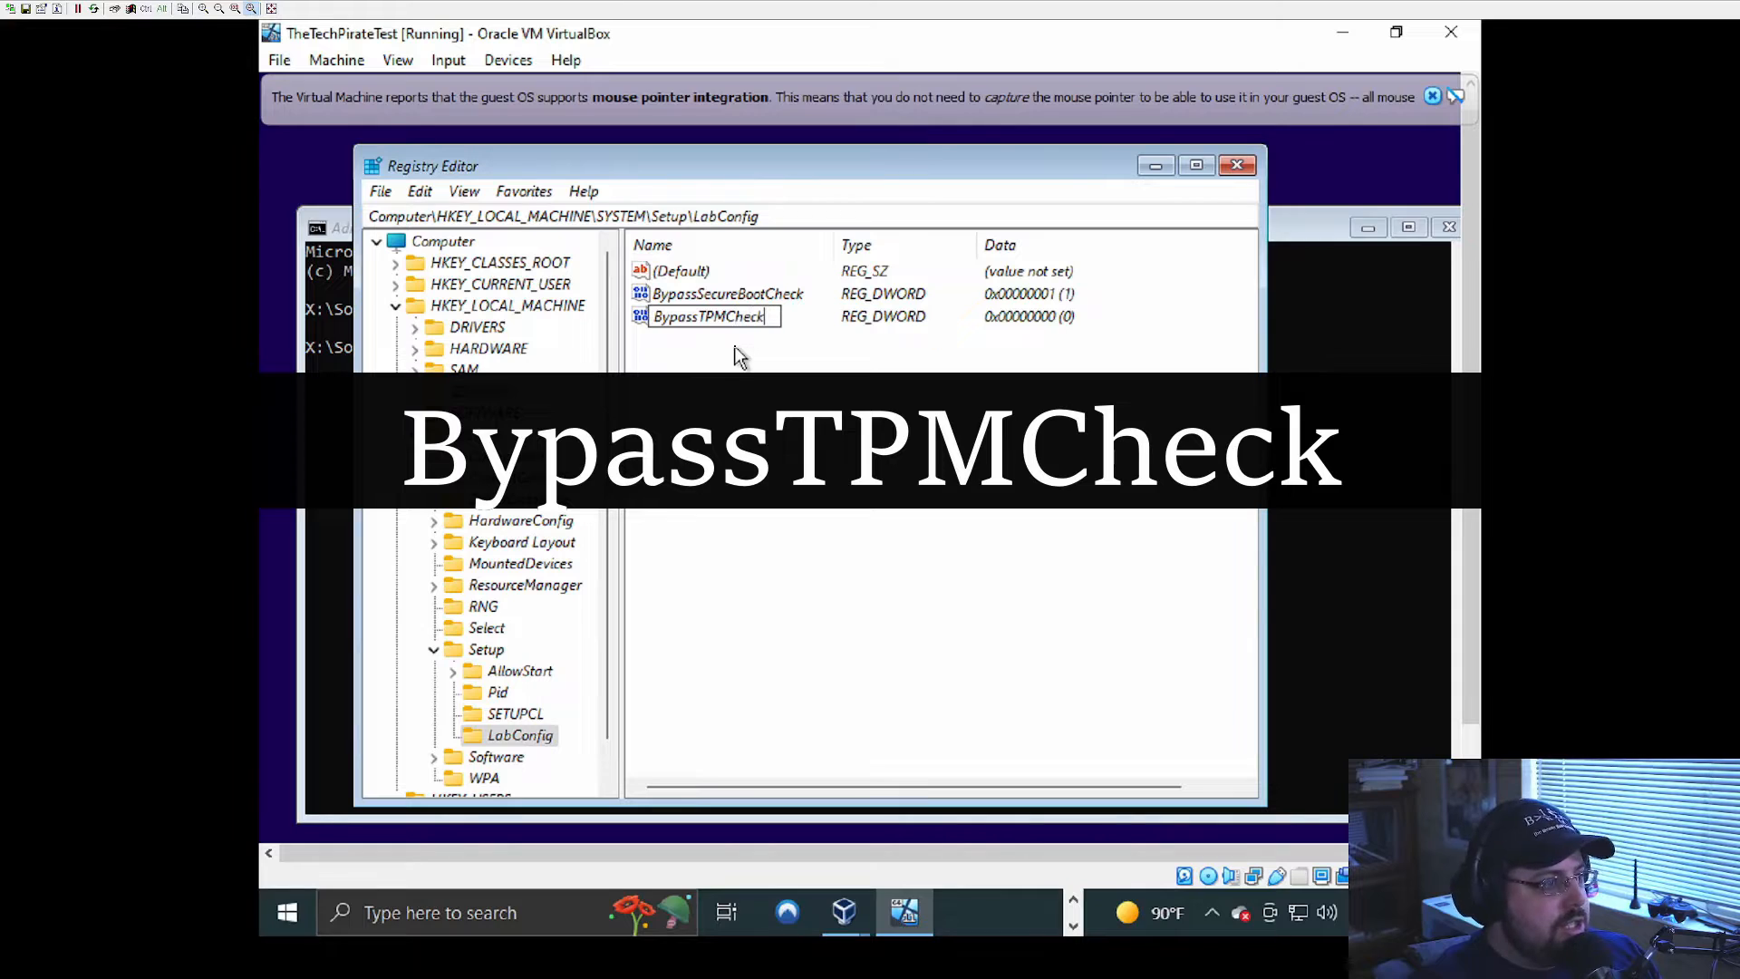
pyautogui.press('Return')
pyautogui.doubleClick(698, 316)
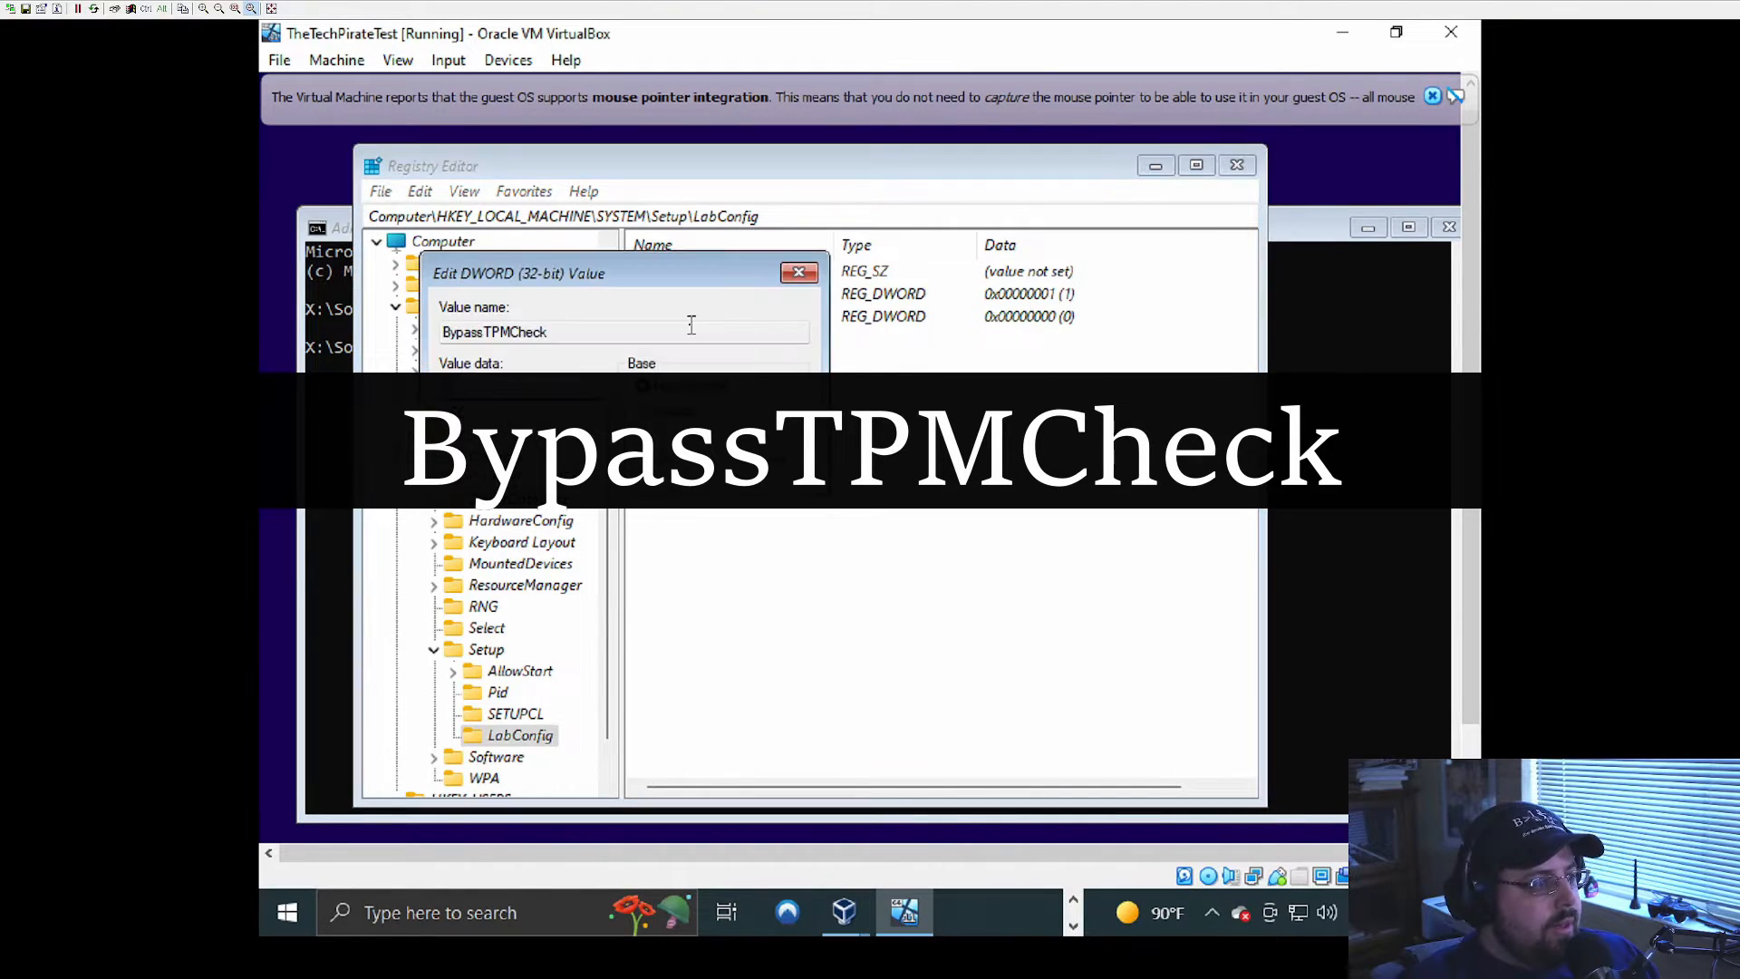
pyautogui.write('1')
pyautogui.click(670, 458)
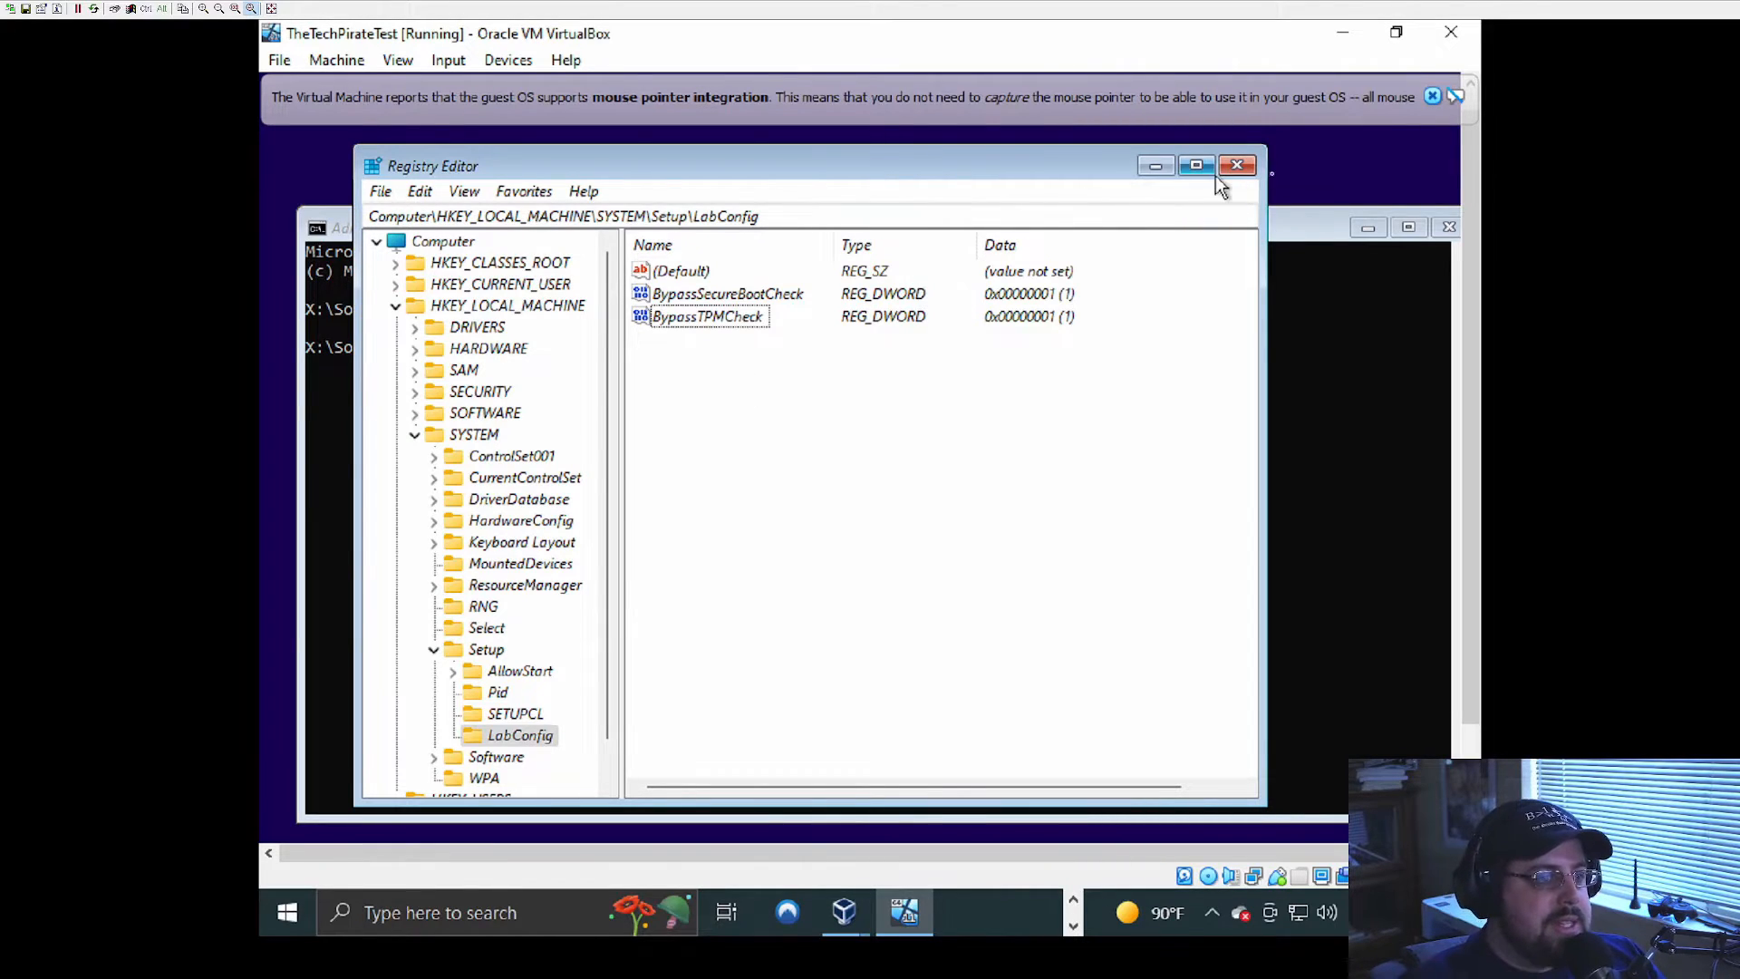
pyautogui.click(1240, 166)
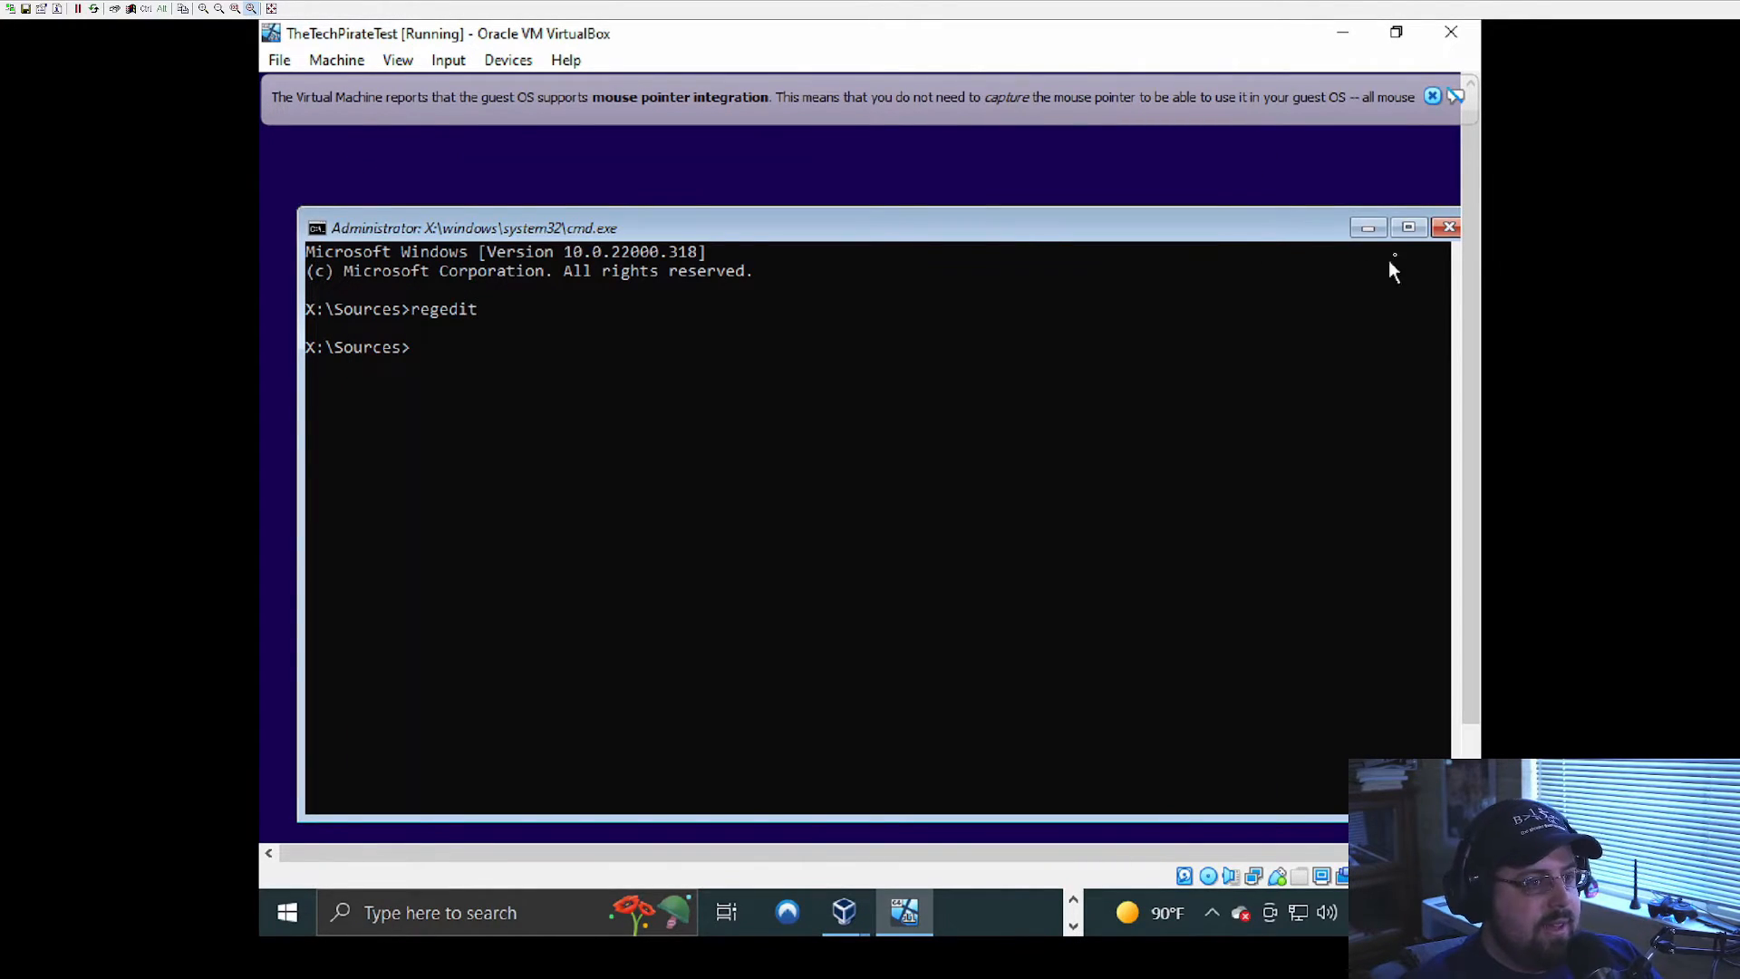
pyautogui.click(1450, 228)
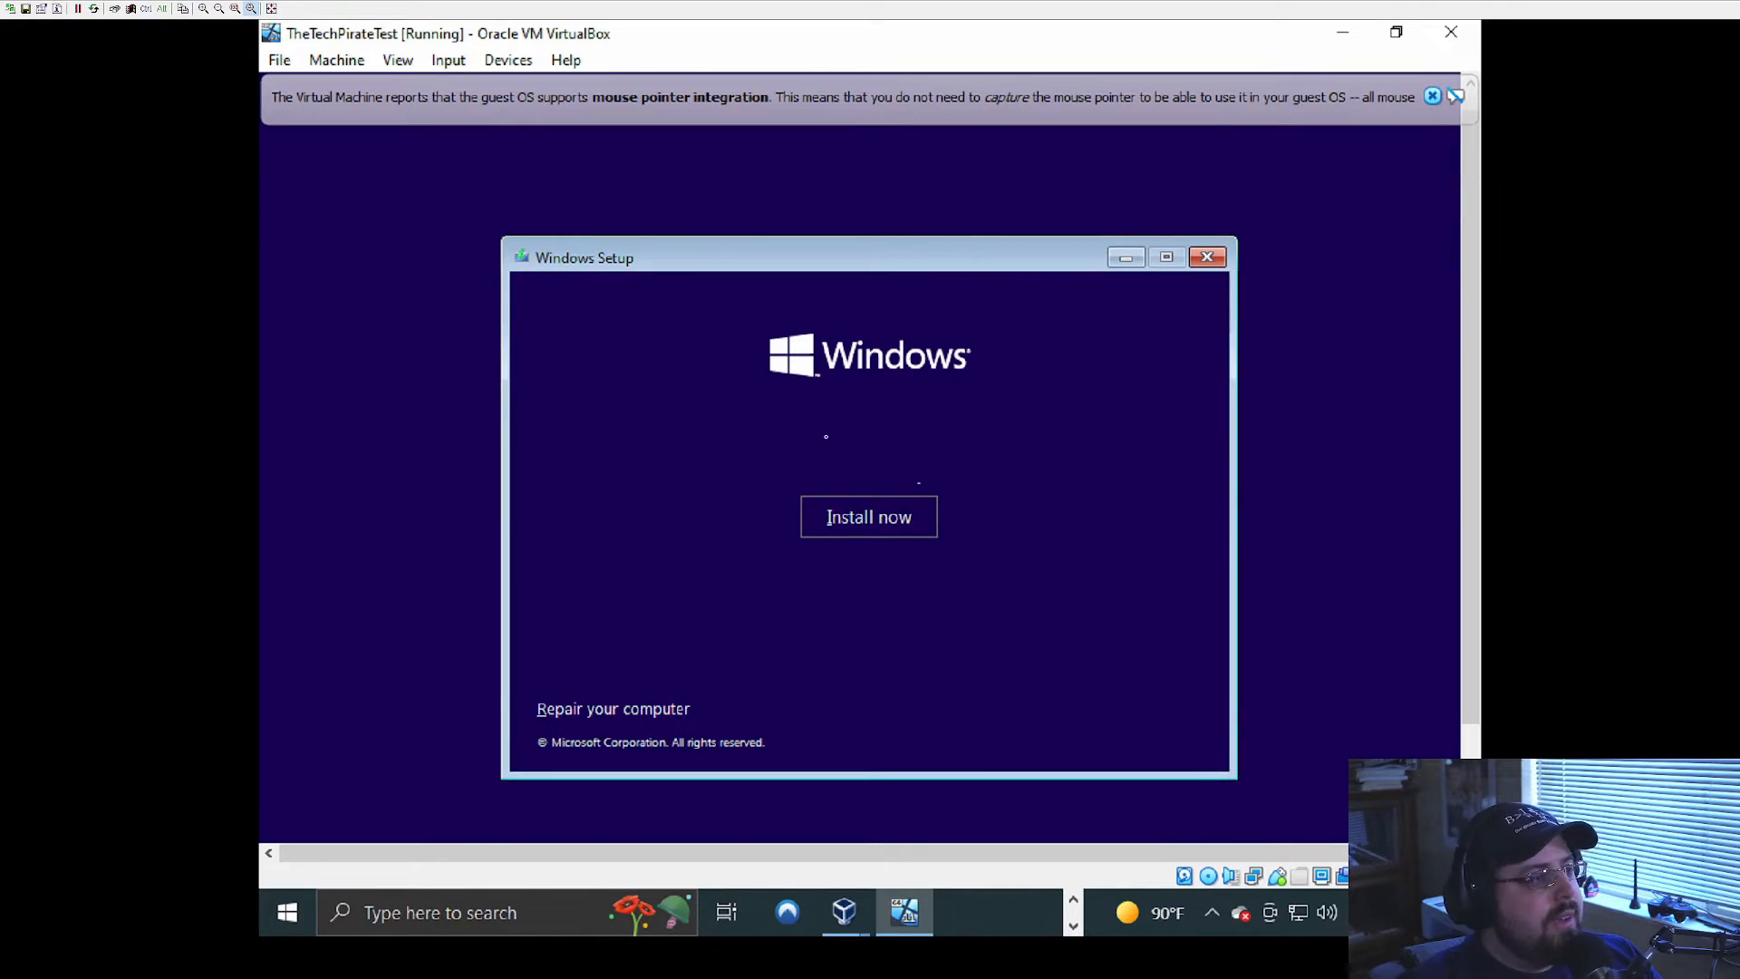
# Step: Start the Windows installation without a product key and select Windows 11 Pro as the operating system to install
pyautogui.click(839, 537)
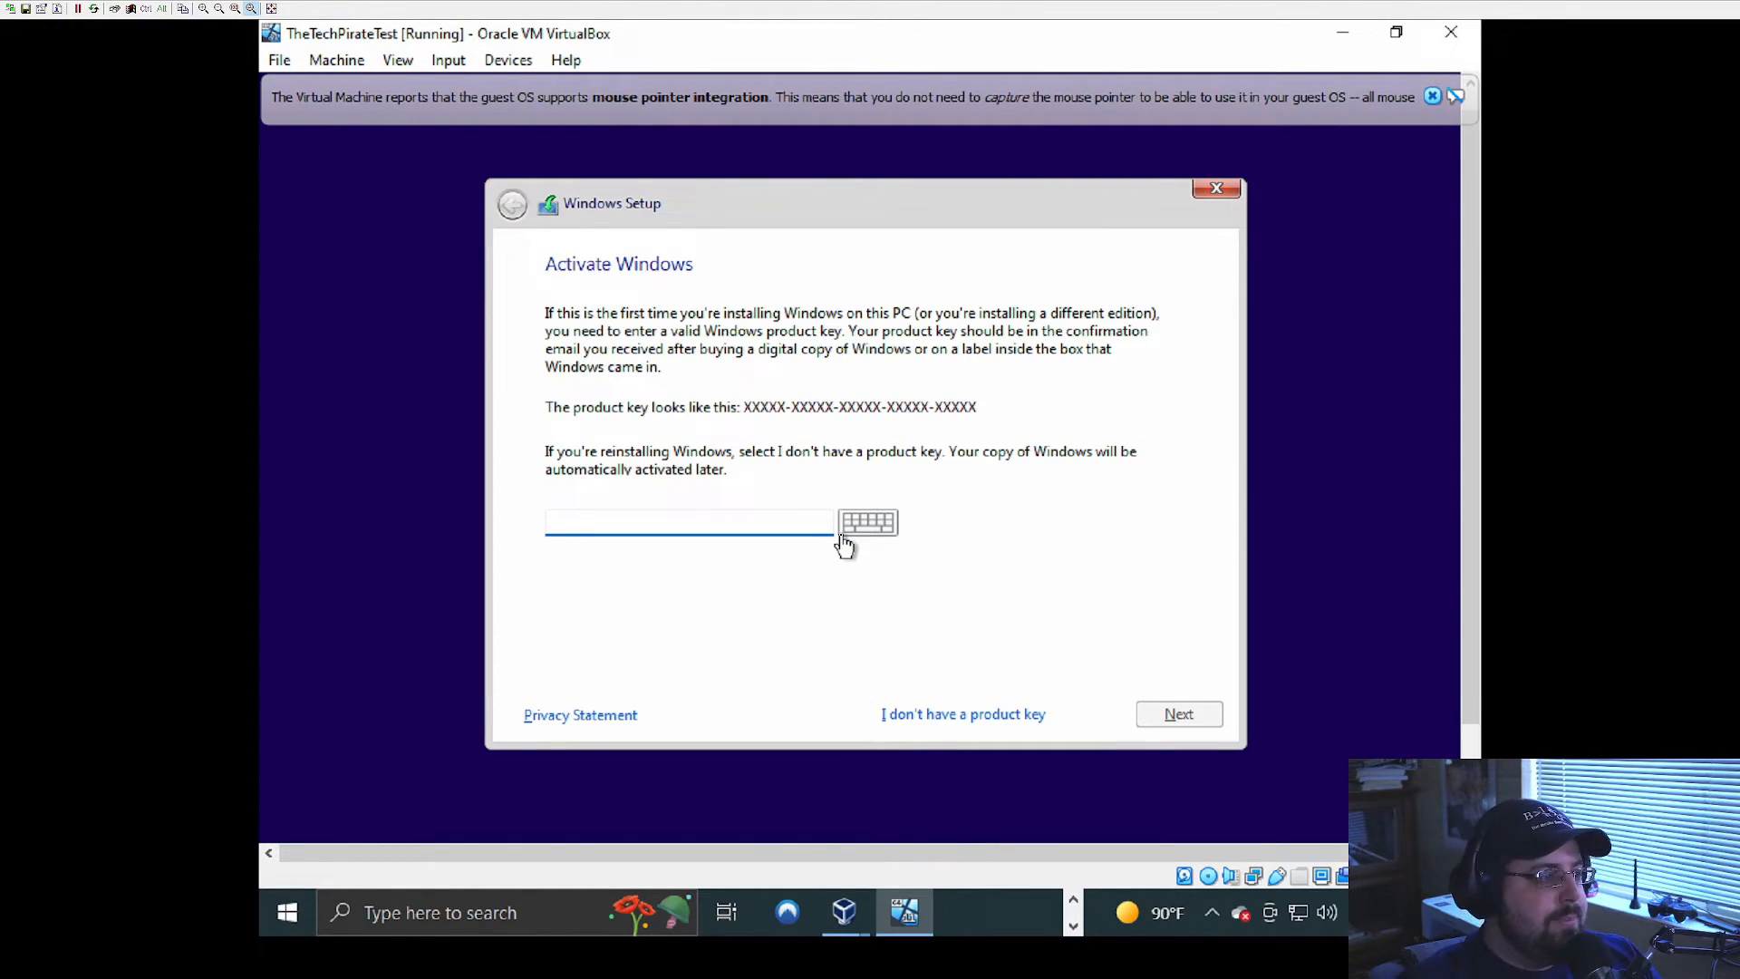
pyautogui.click(943, 714)
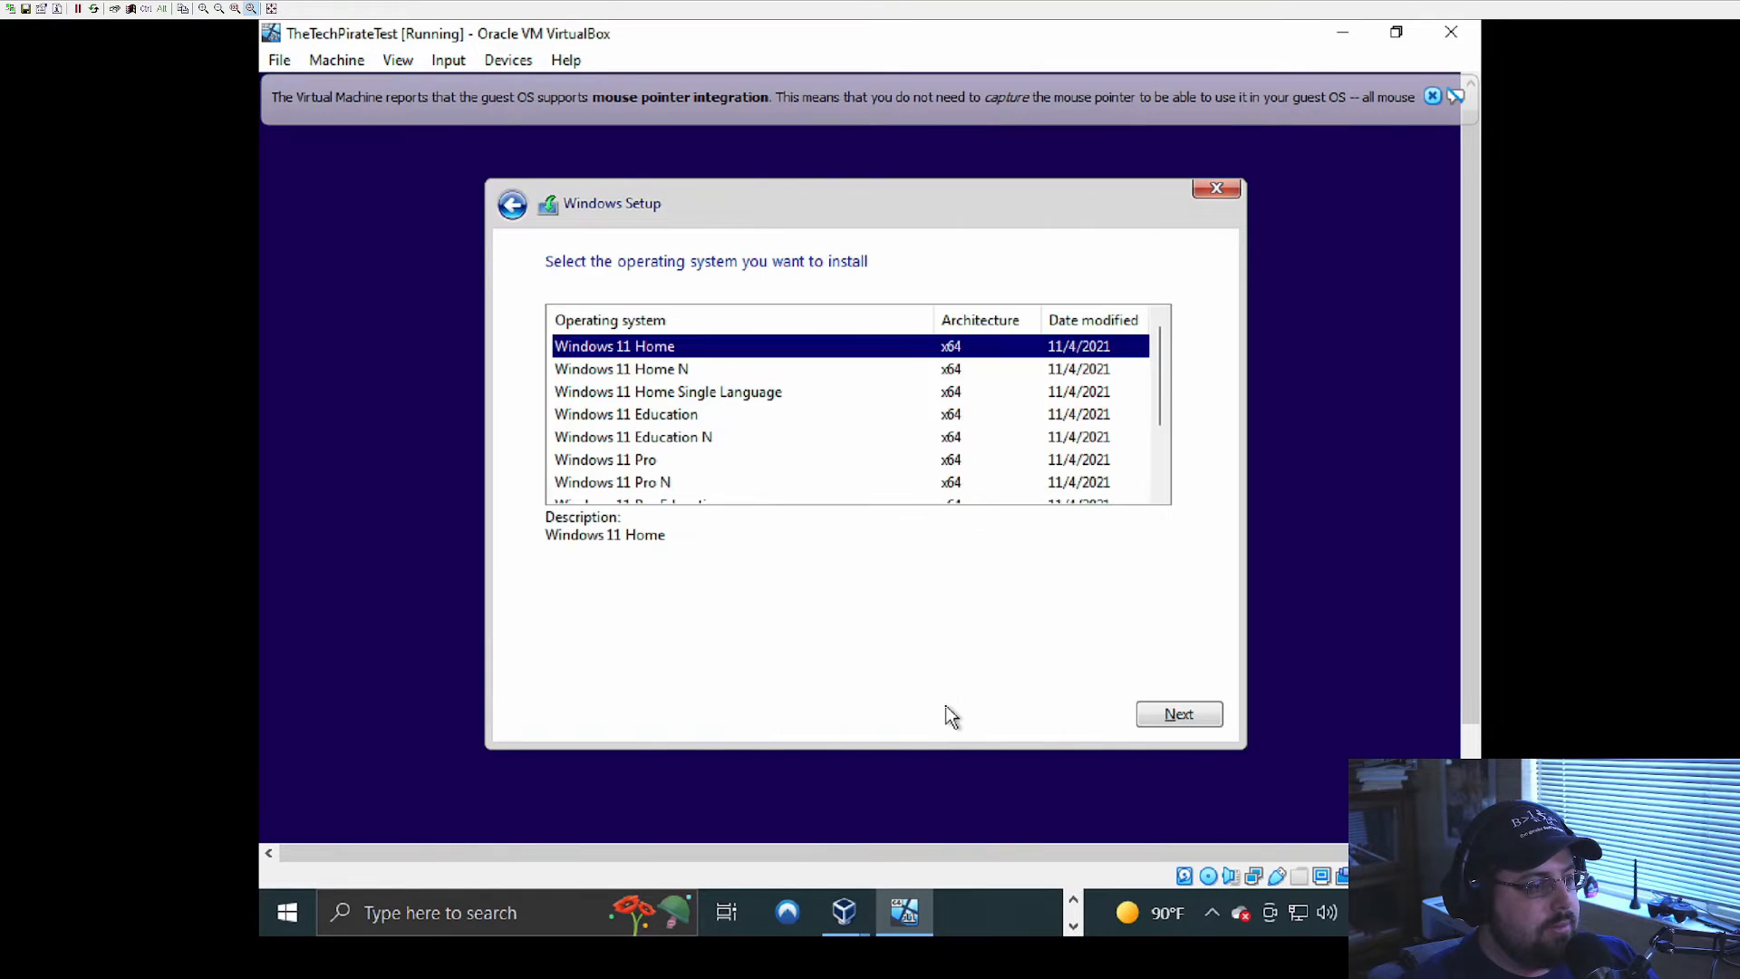
pyautogui.click(627, 468)
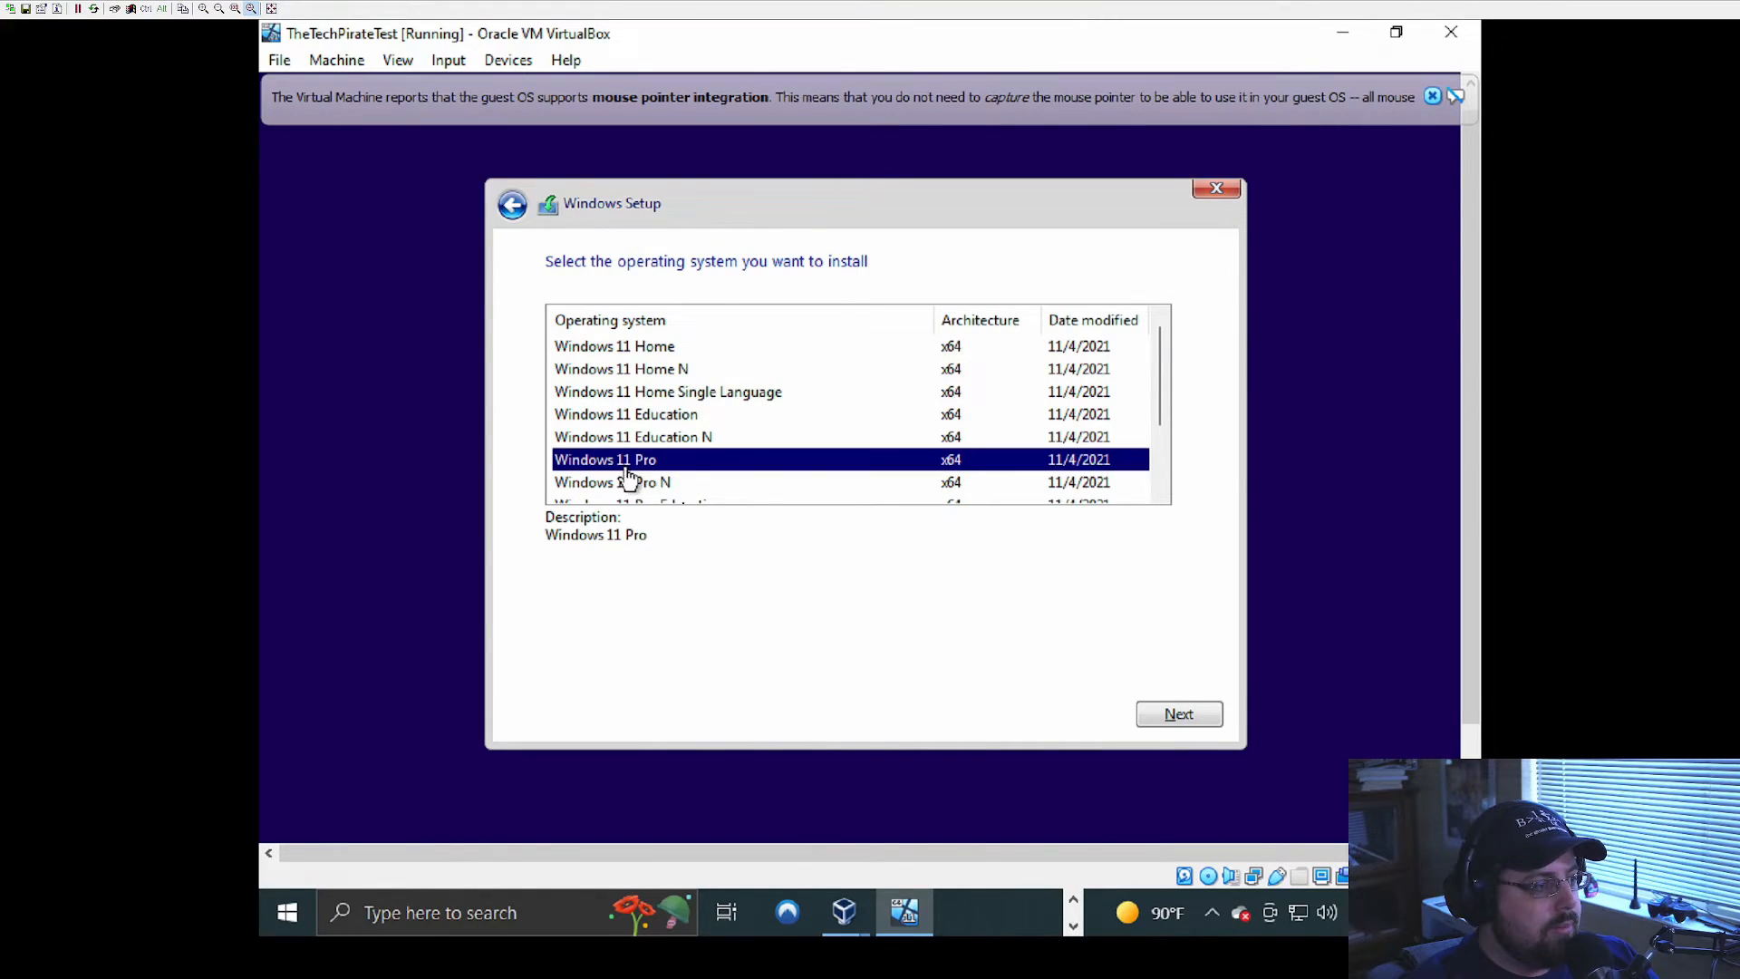
pyautogui.click(1170, 716)
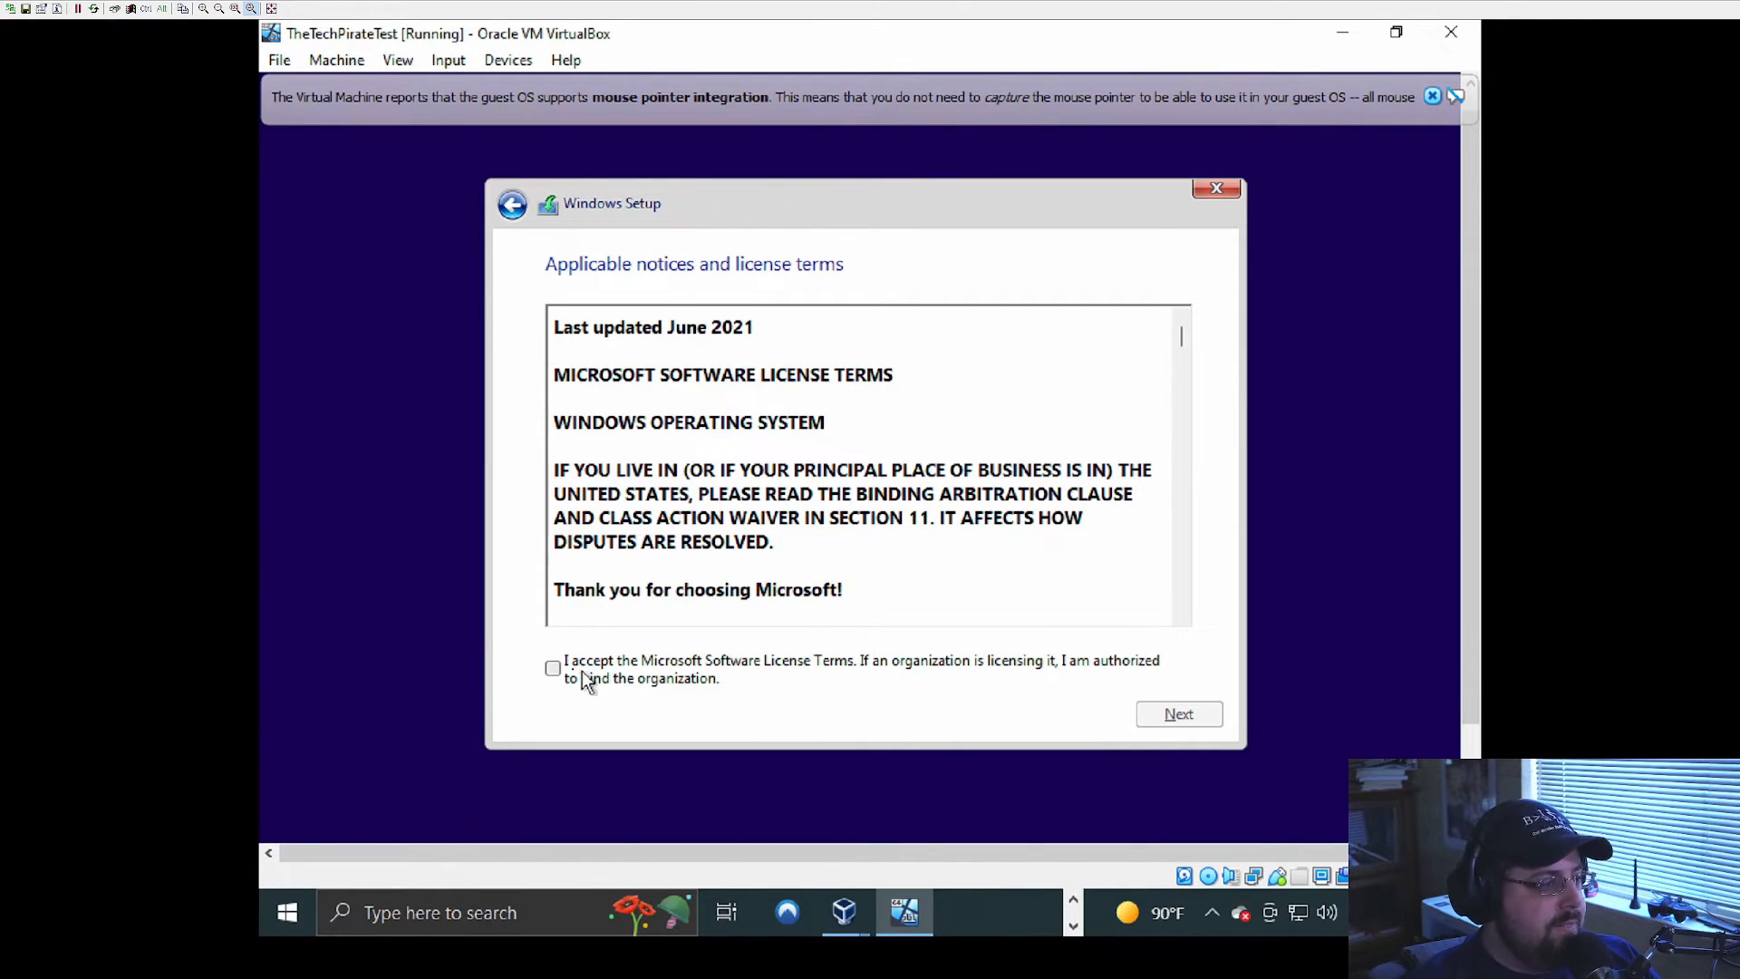
# Step: Accept the Microsoft Software License Terms and choose the Custom: Install Windows only (advanced) installation type
pyautogui.click(552, 671)
pyautogui.click(1165, 712)
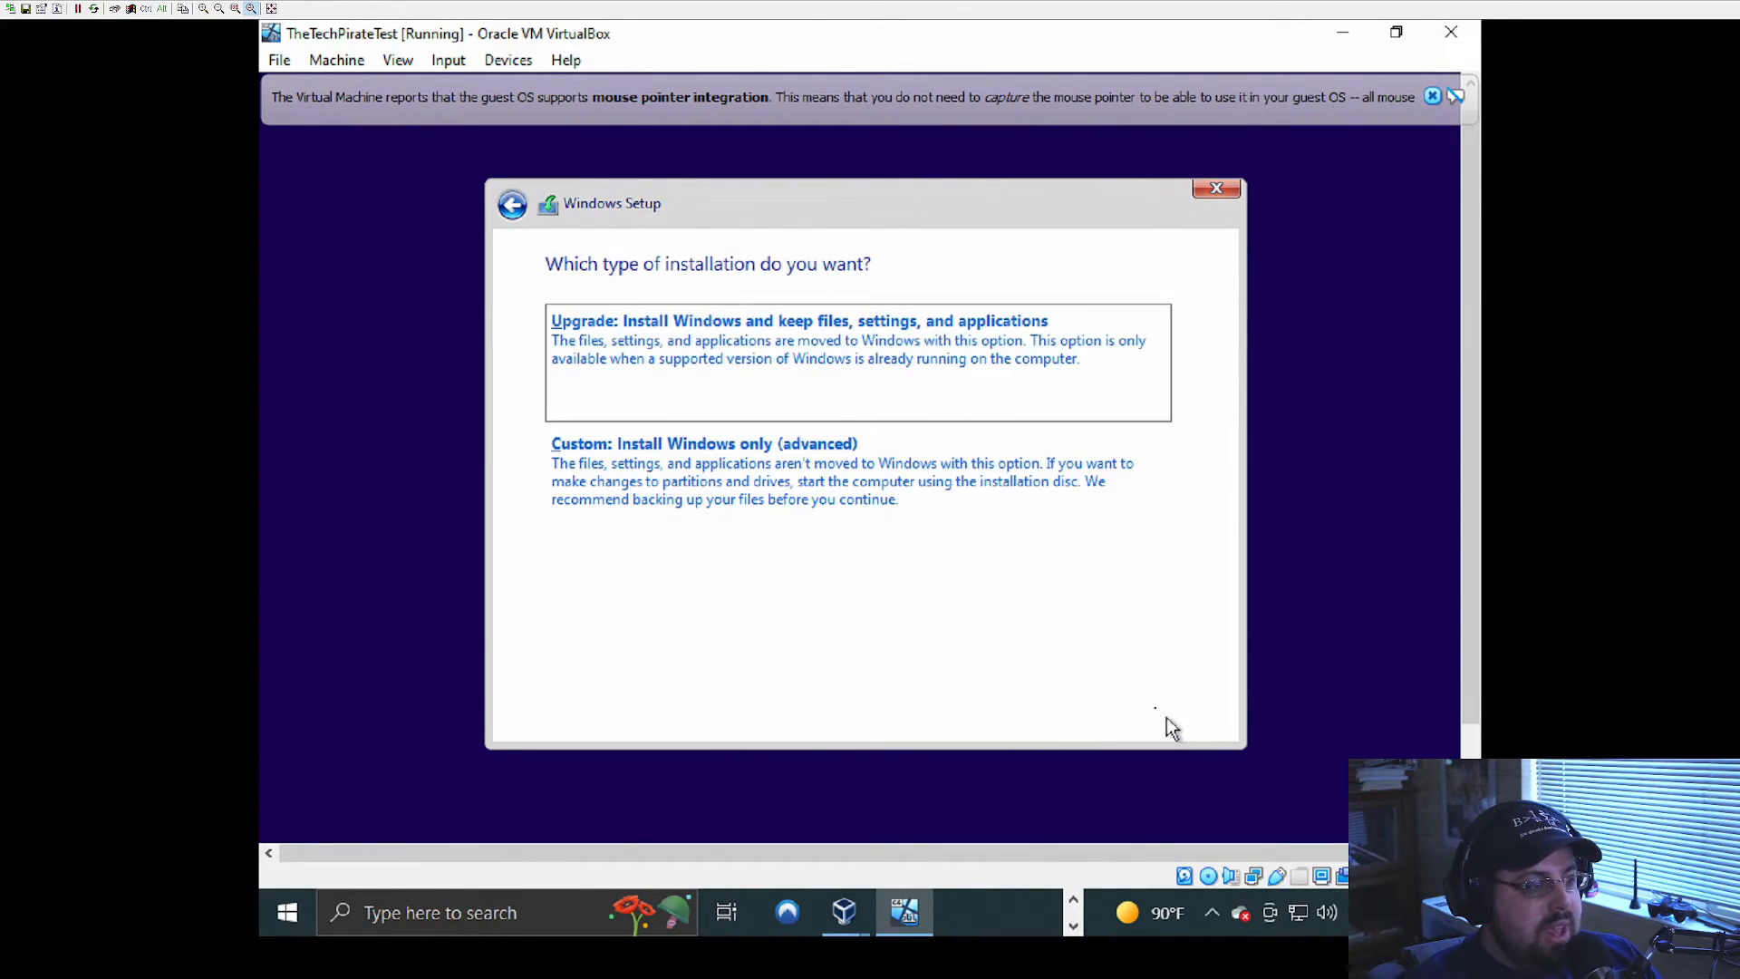
pyautogui.click(918, 508)
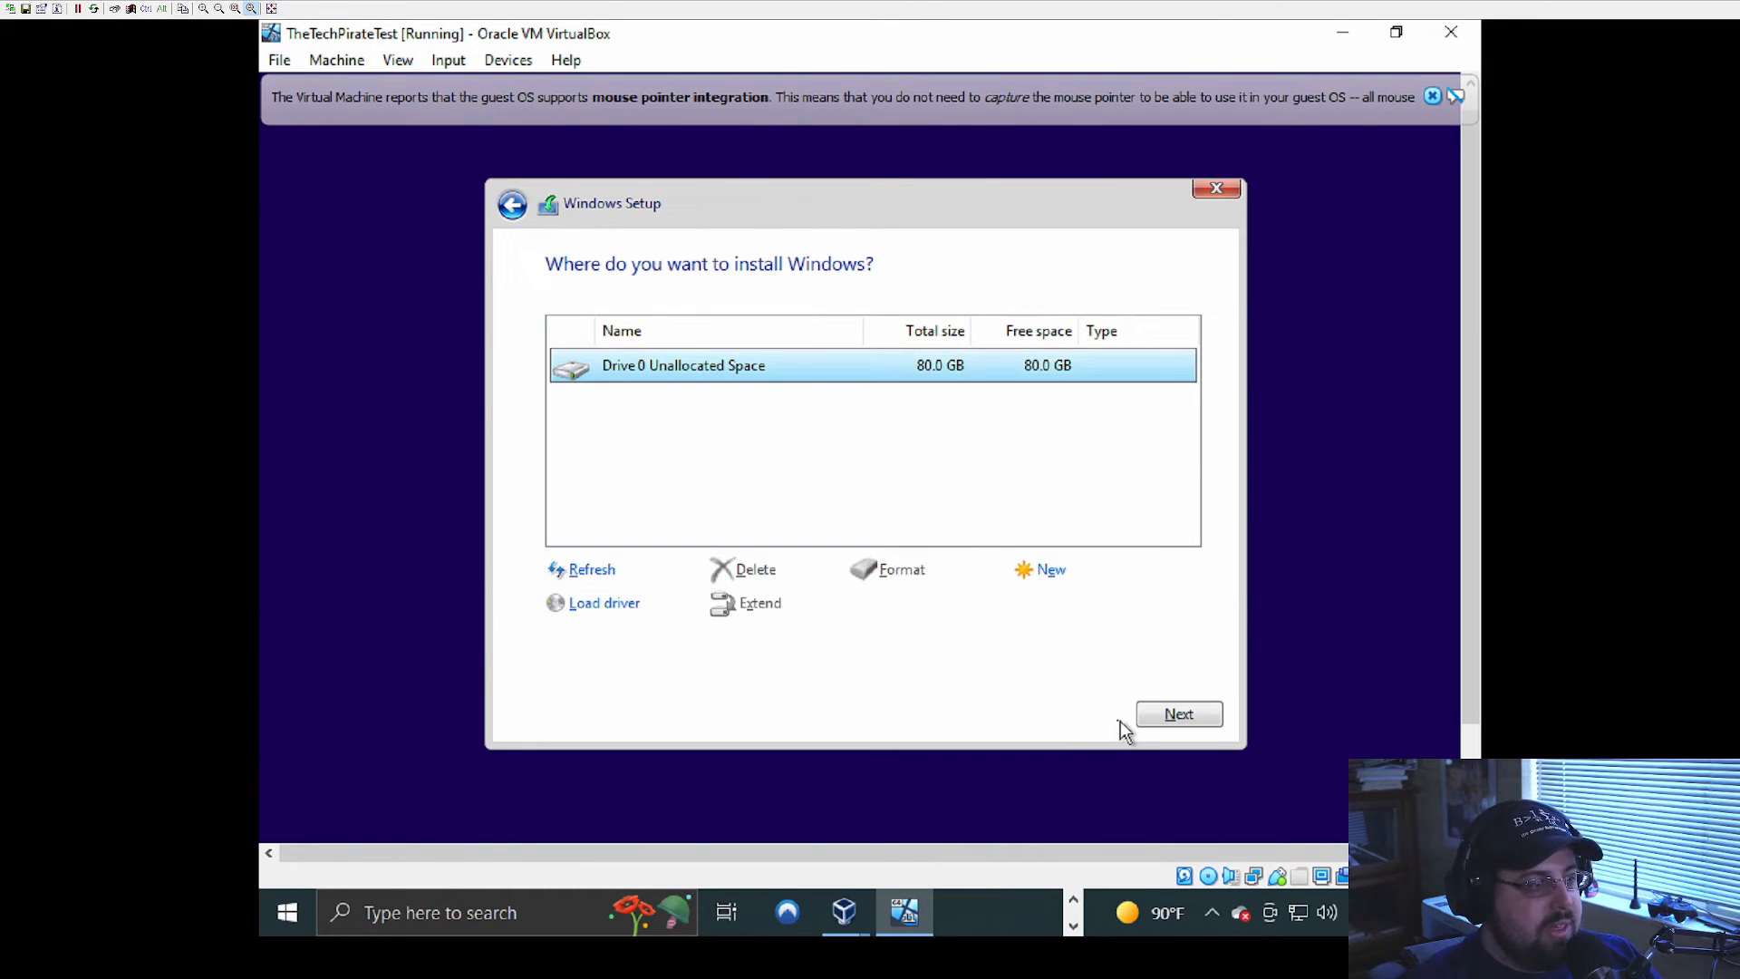